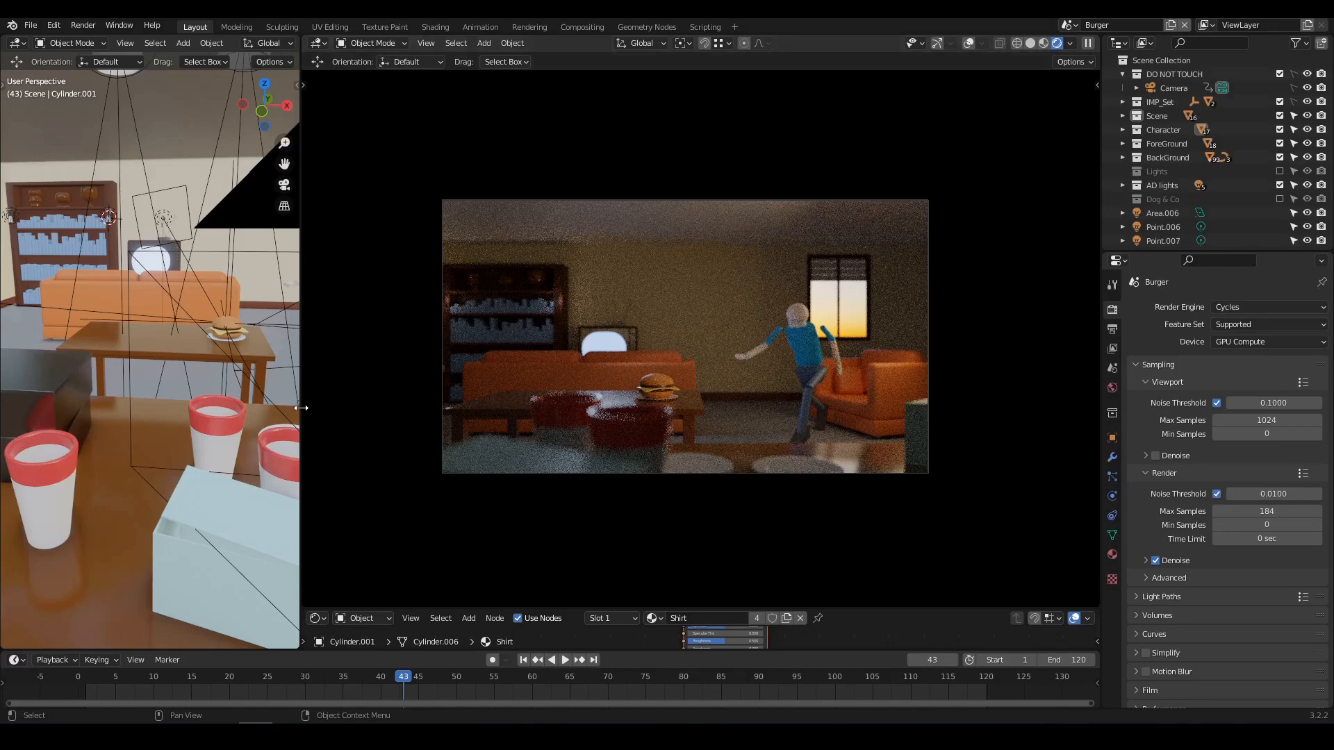
Enlarge the rendered camera view and check the scene's render engine and compute device choices
{"action": "left_click_drag", "start_coordinate": [301, 408], "coordinate": [132, 408]}
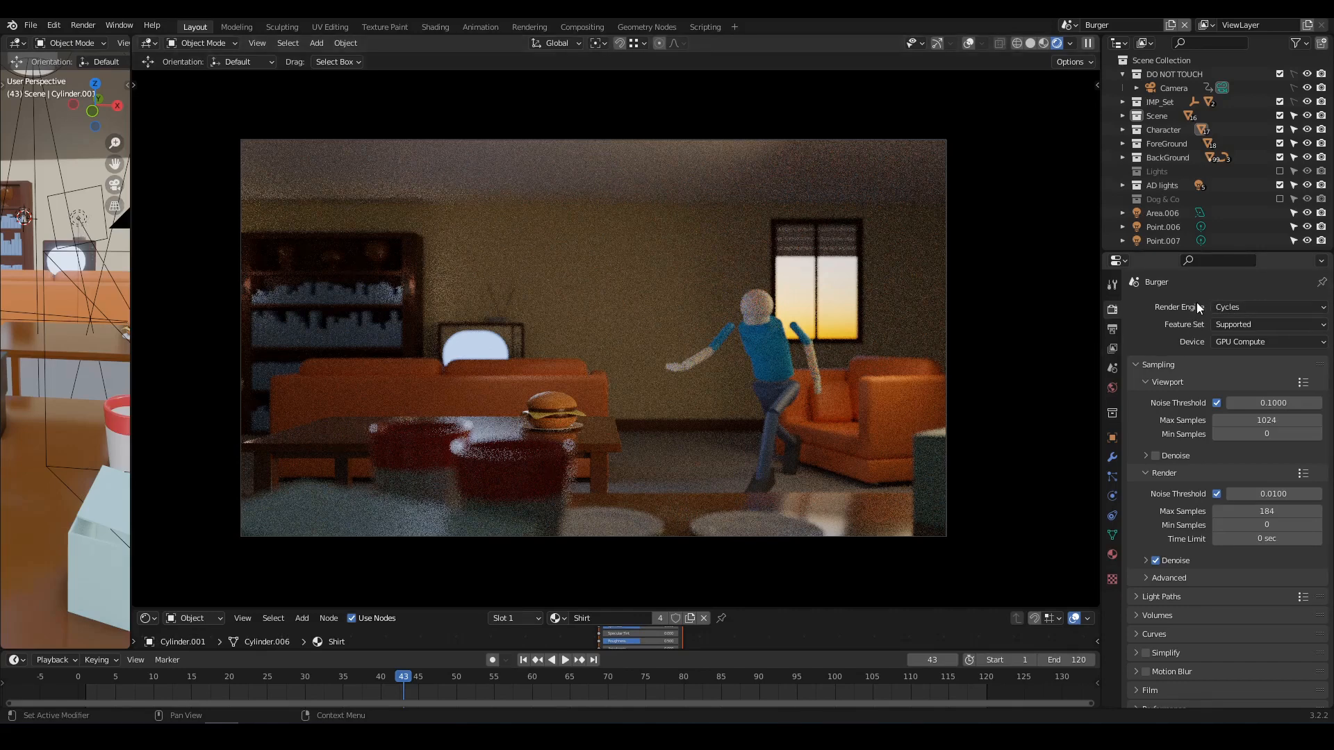
{"action": "left_click", "coordinate": [1245, 307]}
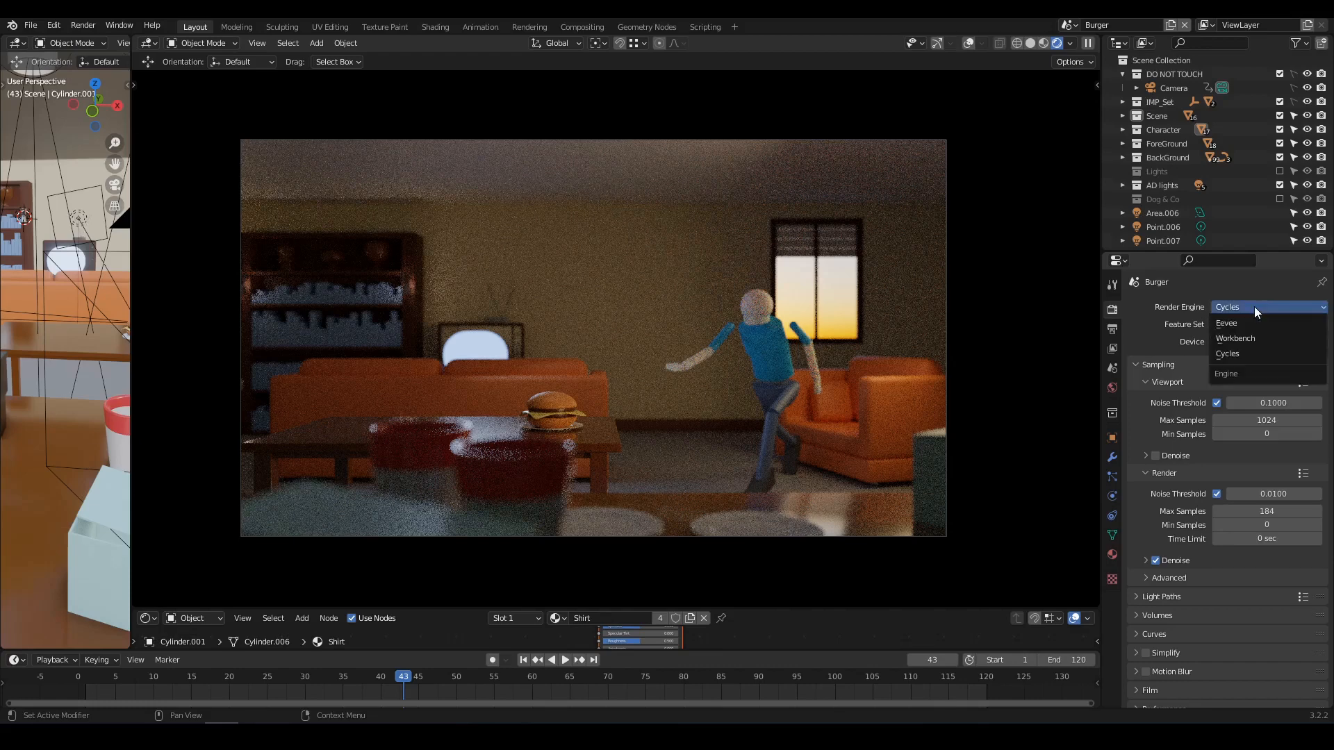
{"action": "left_click", "coordinate": [1254, 306]}
{"action": "left_click", "coordinate": [1246, 342]}
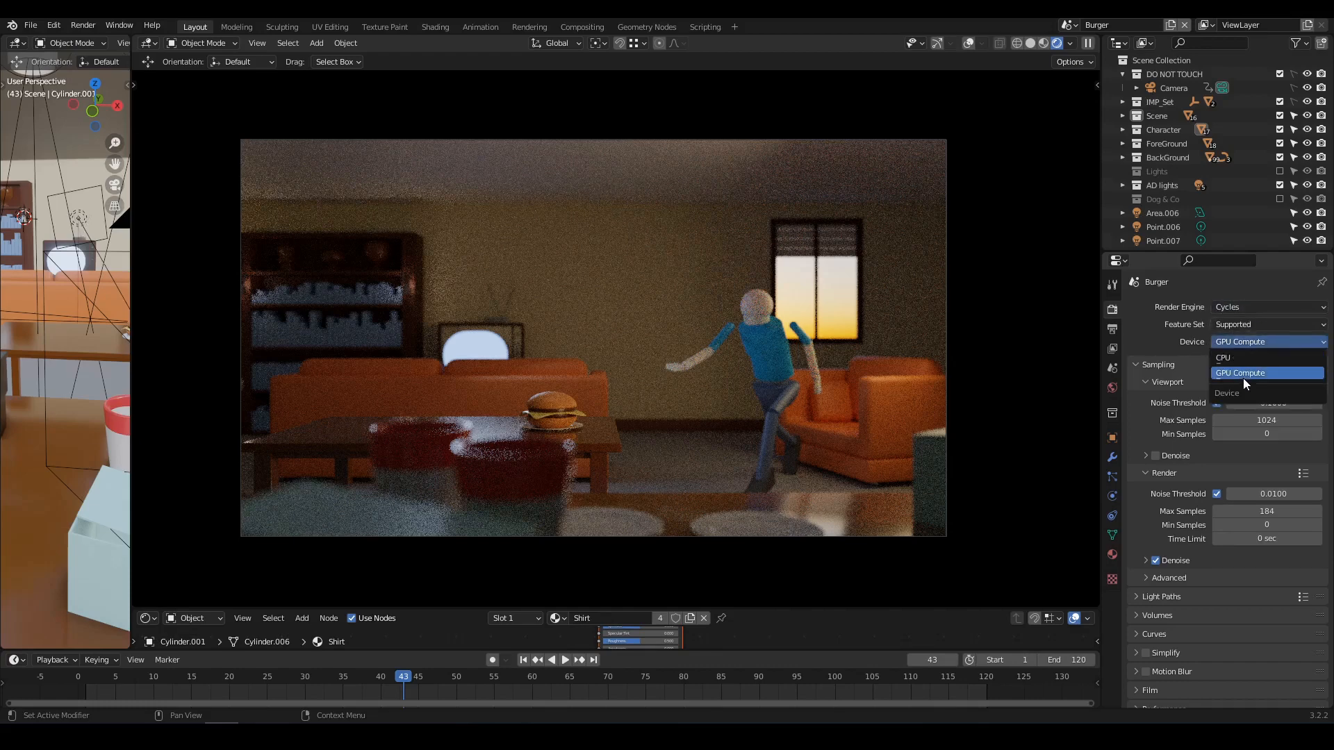
{"action": "left_click", "coordinate": [1251, 341]}
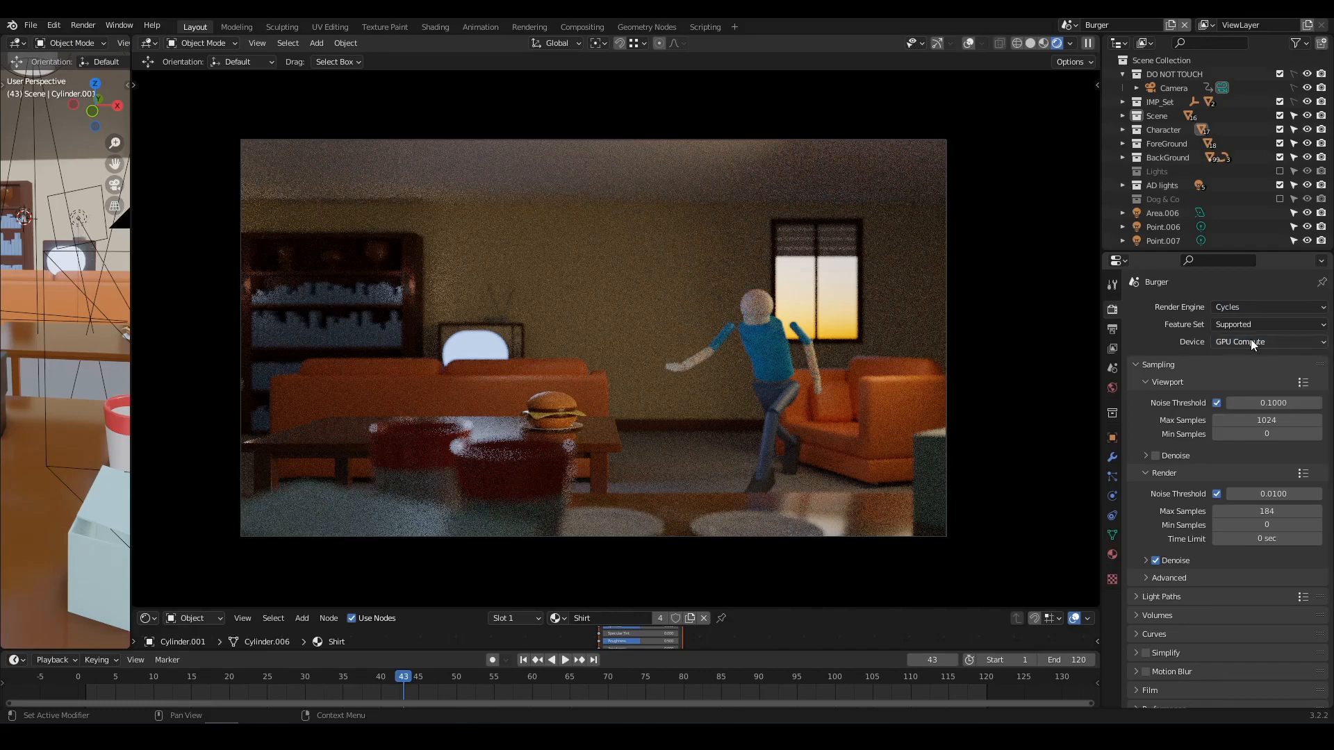
Open the Blender preferences and examine the System settings for the render device
{"action": "left_click", "coordinate": [49, 25]}
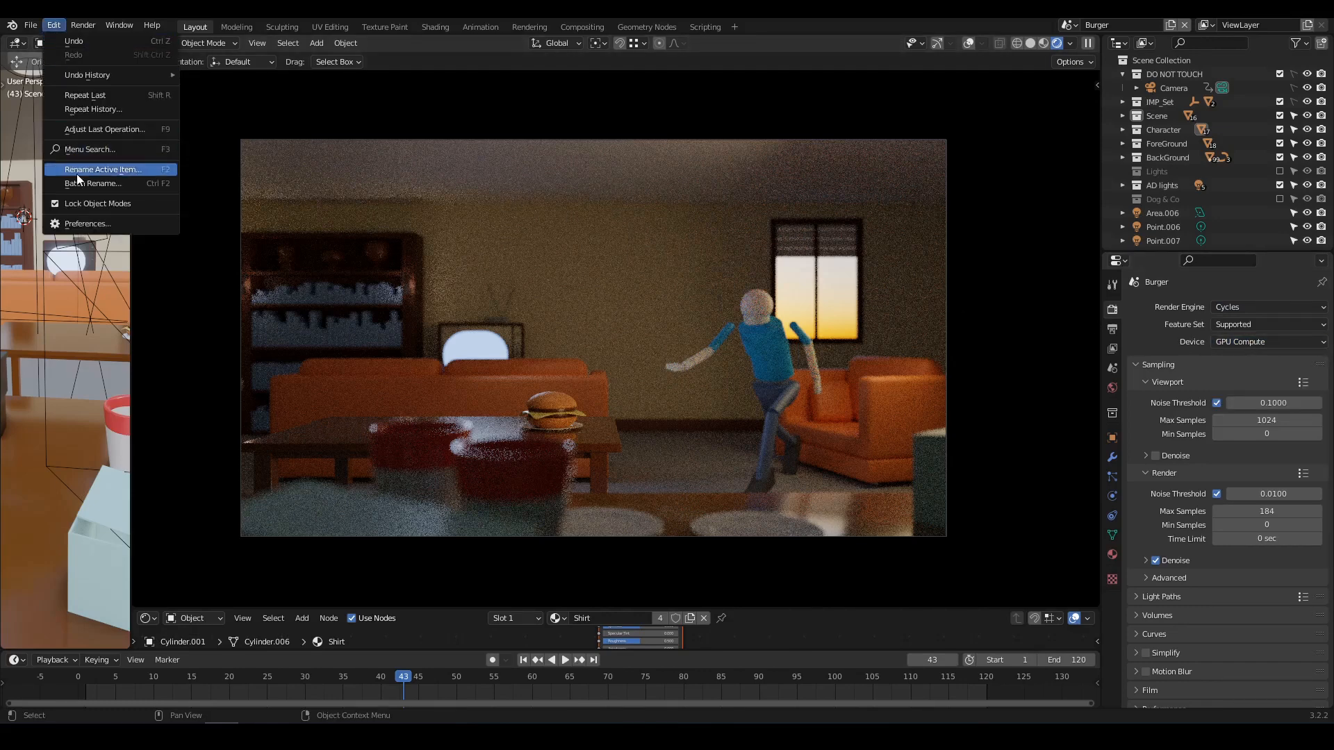
{"action": "left_click", "coordinate": [78, 223]}
{"action": "left_click_drag", "start_coordinate": [222, 32], "coordinate": [539, 144]}
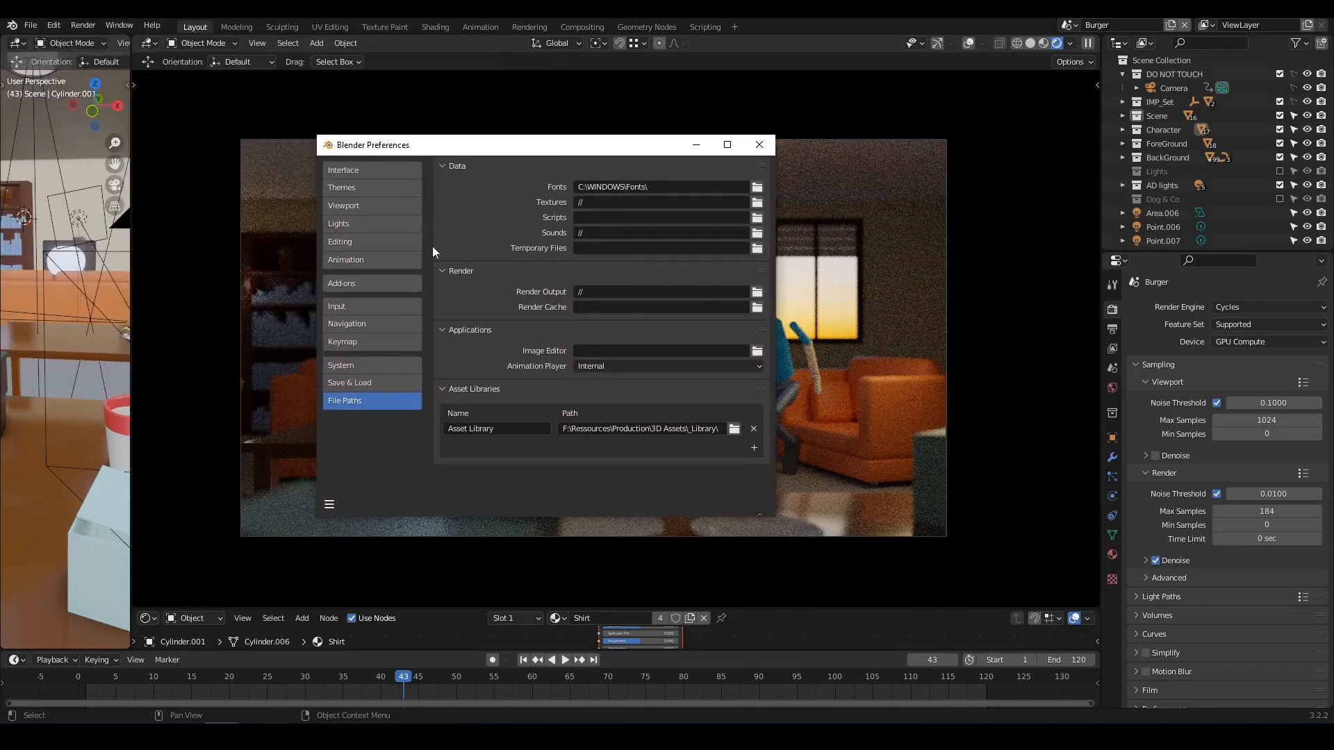
{"action": "left_click", "coordinate": [354, 366]}
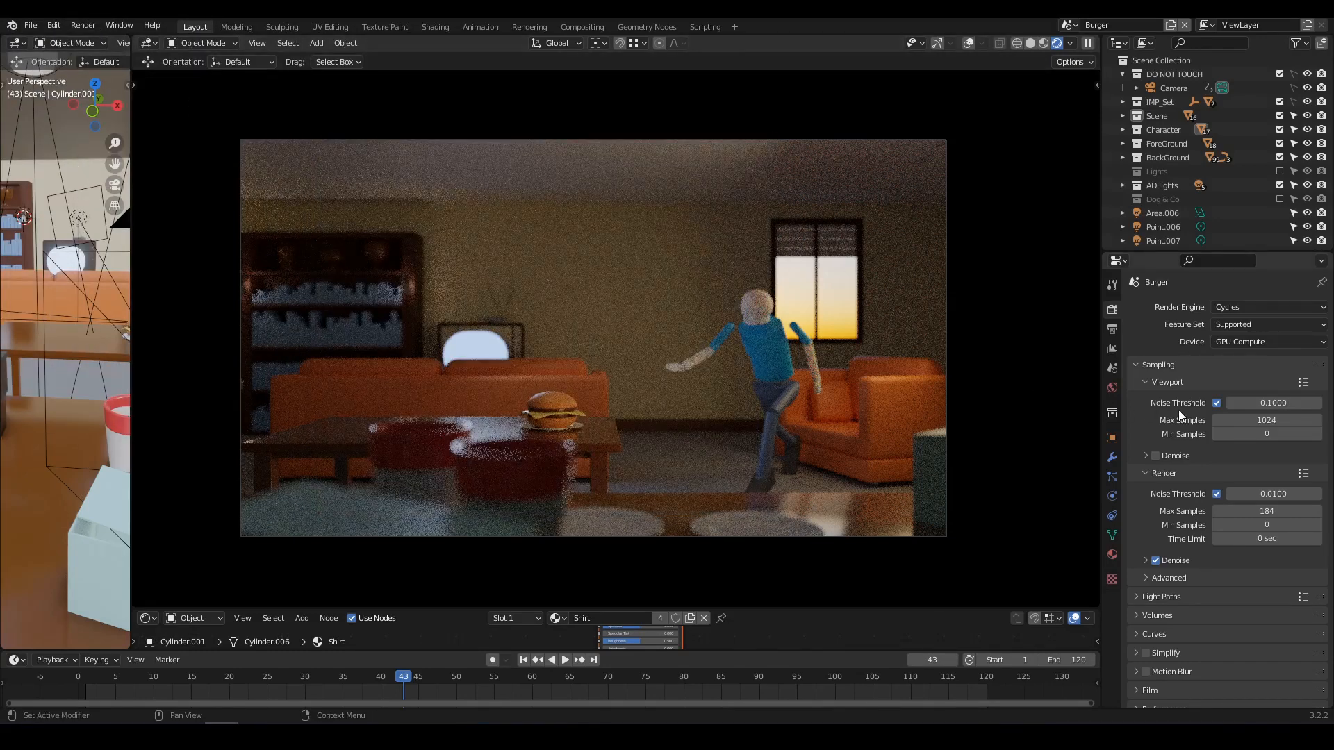
Set the maximum samples for the final render to 256
{"action": "scroll", "coordinate": [1186, 525], "scroll_direction": "down", "scroll_amount": 1}
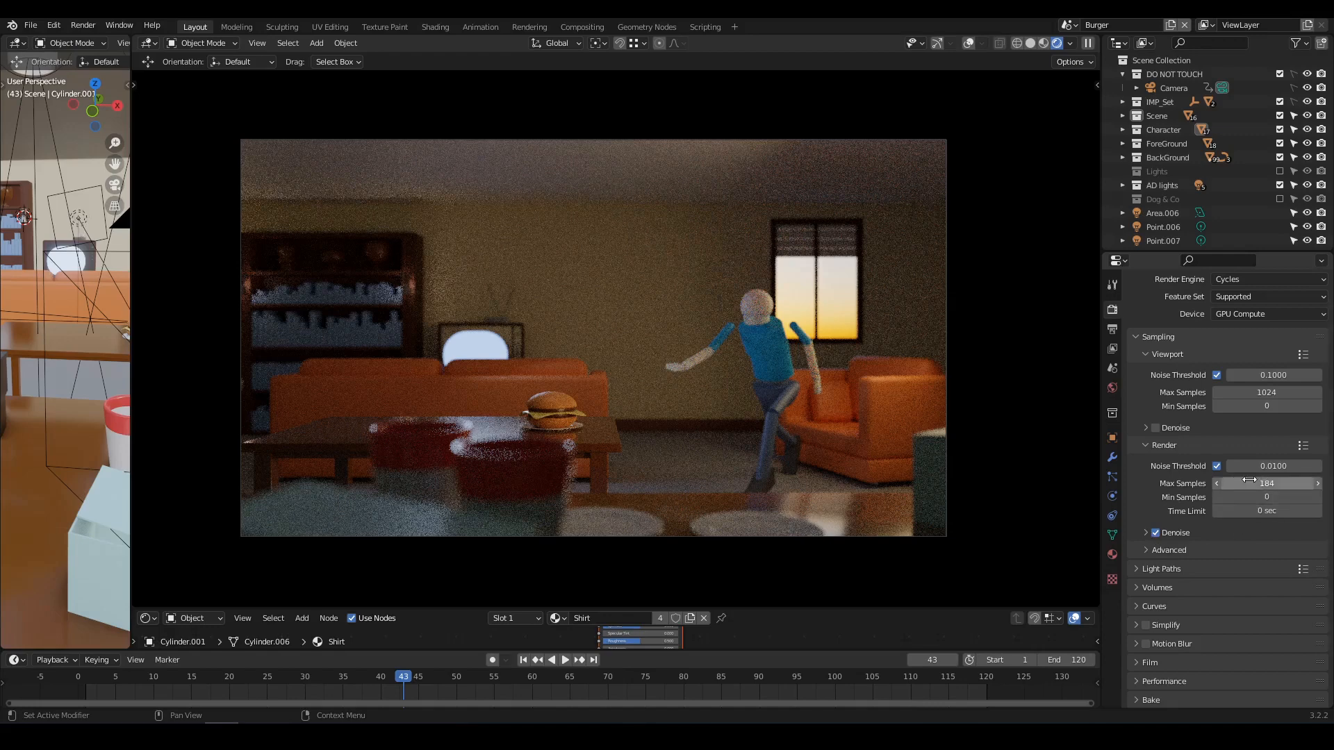
{"action": "left_click", "coordinate": [1285, 483]}
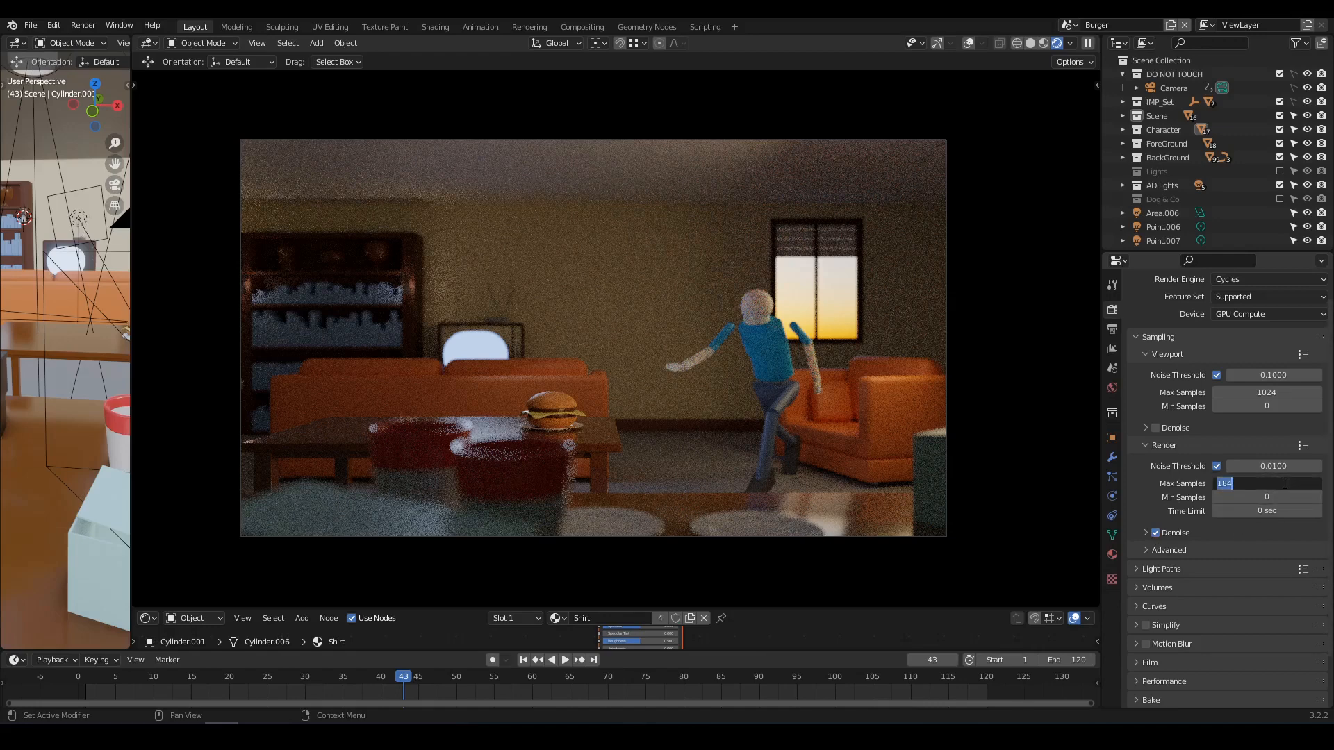
{"action": "type", "text": "256"}
{"action": "key", "text": "Return"}
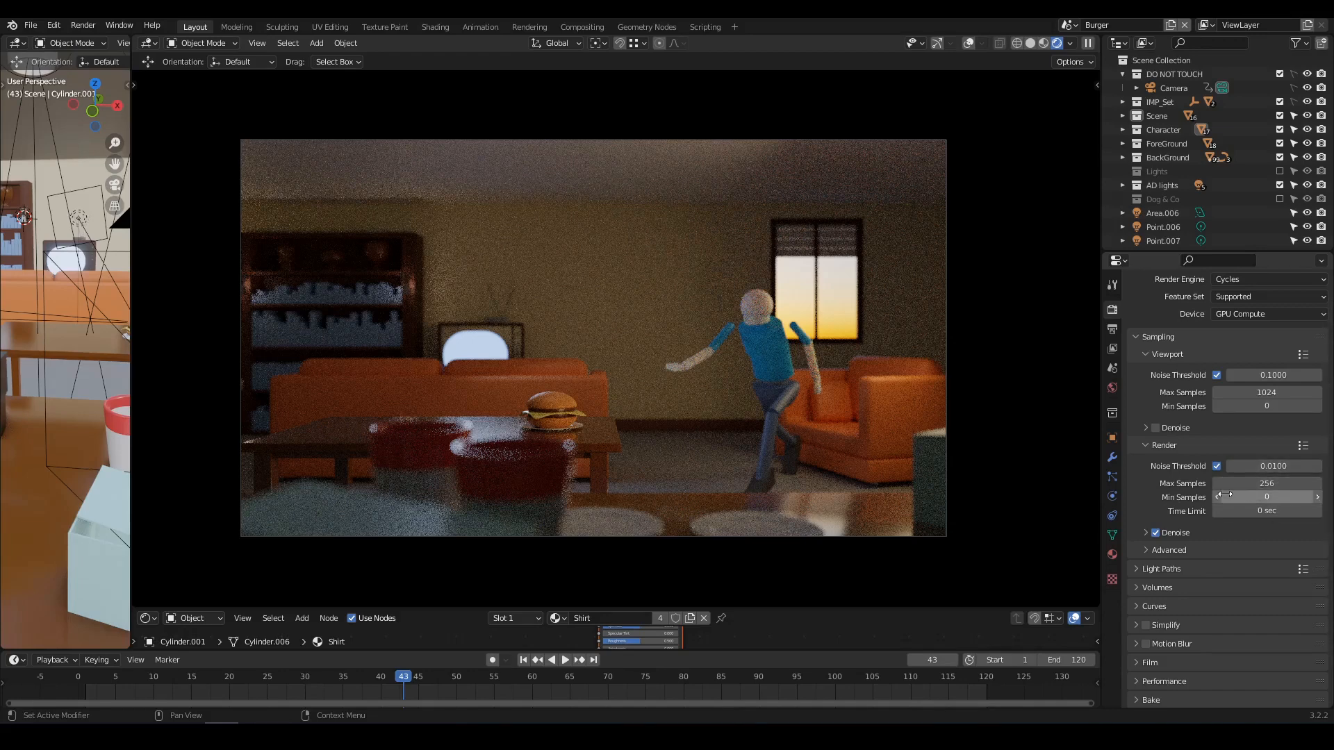
Expand the Light Paths settings and examine the maximum bounces, including the volume bounces
{"action": "scroll", "coordinate": [1139, 491], "scroll_direction": "down", "scroll_amount": 2}
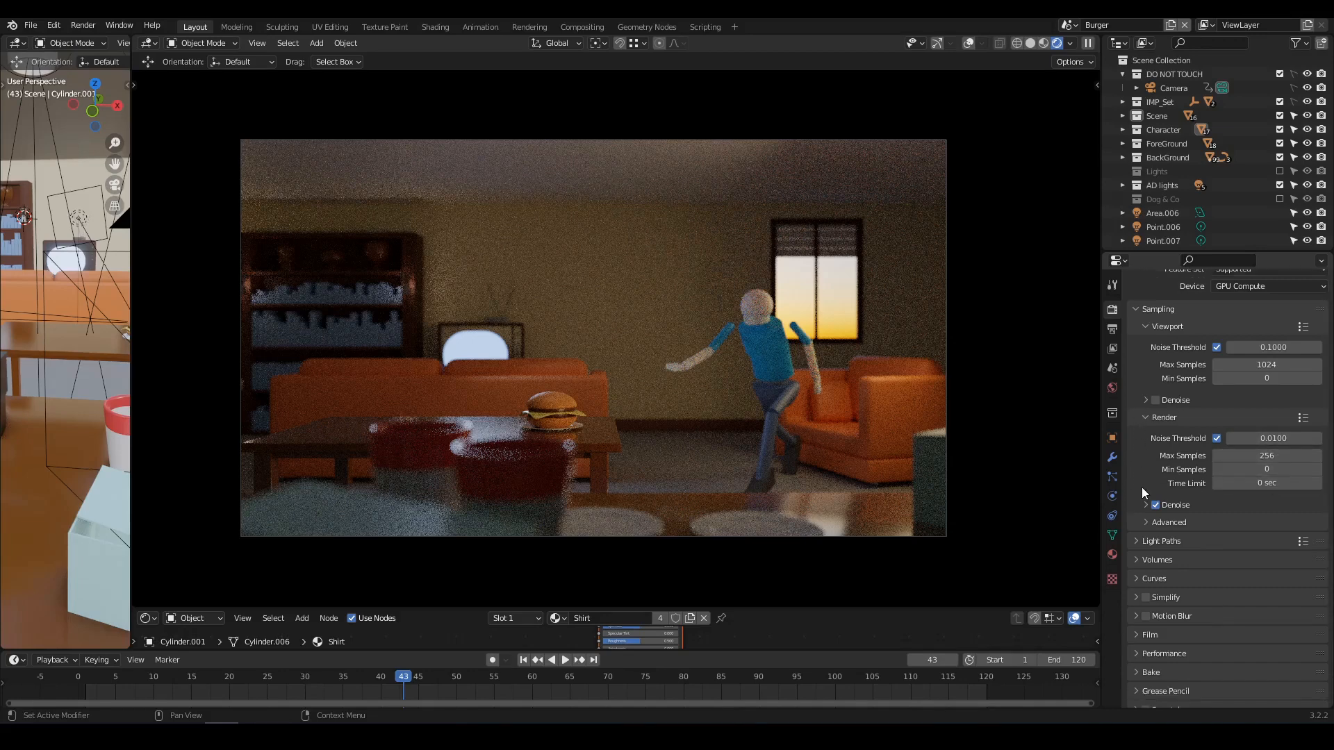
{"action": "left_click", "coordinate": [1169, 511]}
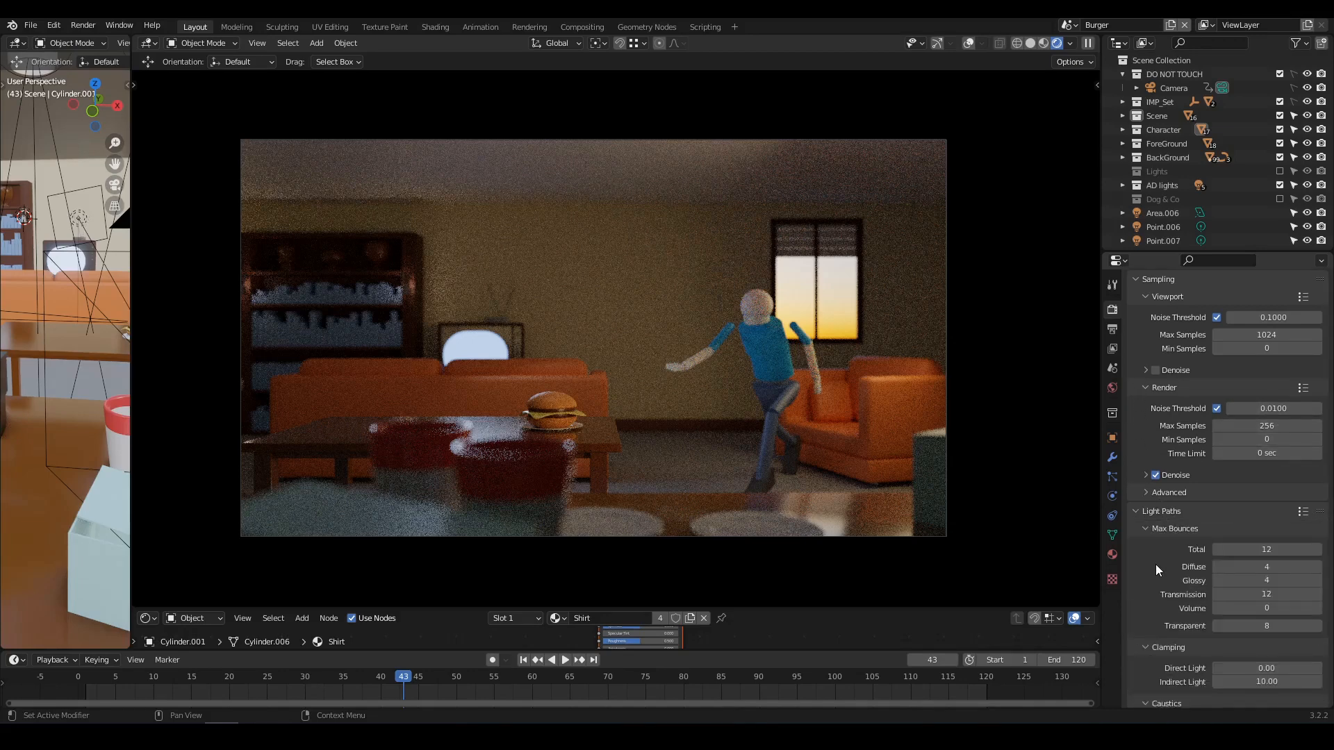
{"action": "scroll", "coordinate": [1156, 564], "scroll_direction": "down", "scroll_amount": 2}
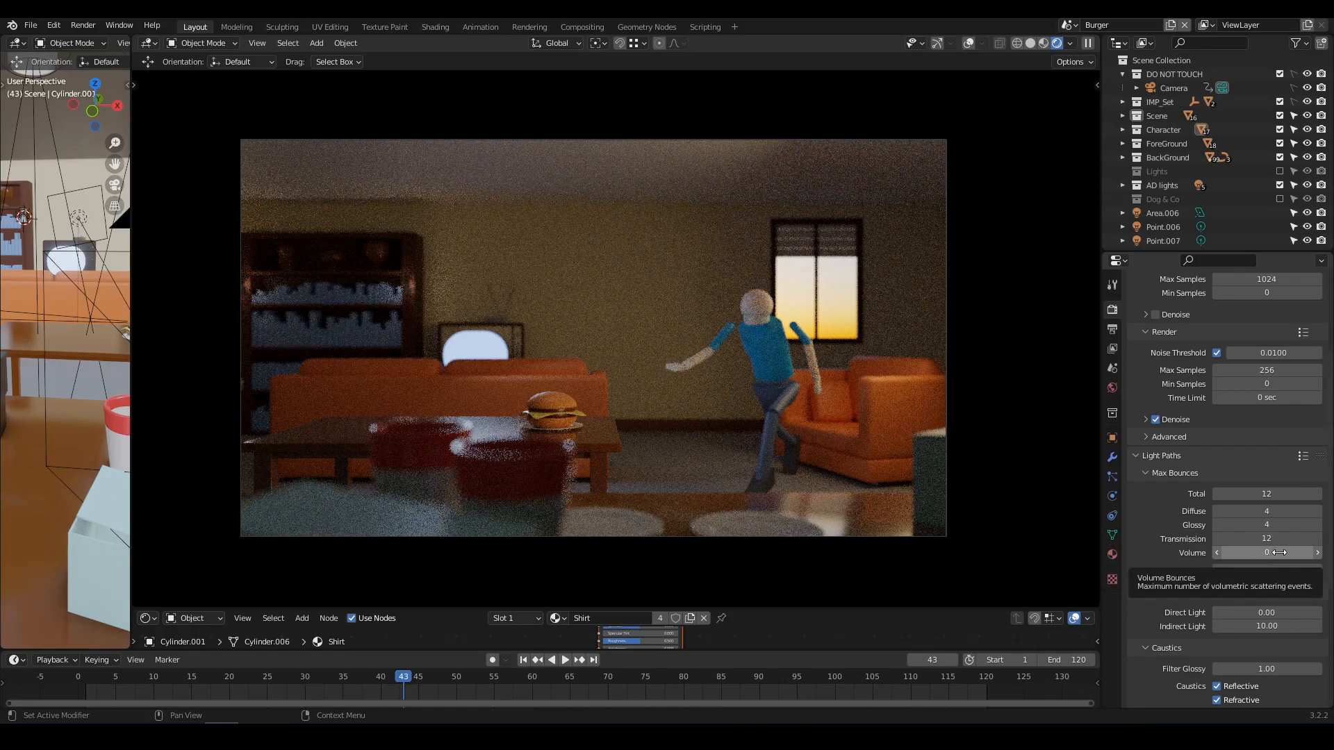
Enlarge the modelling viewport, add a cube mesh to the living room scene and focus on it
{"action": "left_click_drag", "start_coordinate": [132, 343], "coordinate": [695, 351]}
{"action": "scroll", "coordinate": [411, 357], "scroll_direction": "down", "scroll_amount": 5}
{"action": "key", "text": "shift+a"}
{"action": "mouse_move", "coordinate": [421, 361]}
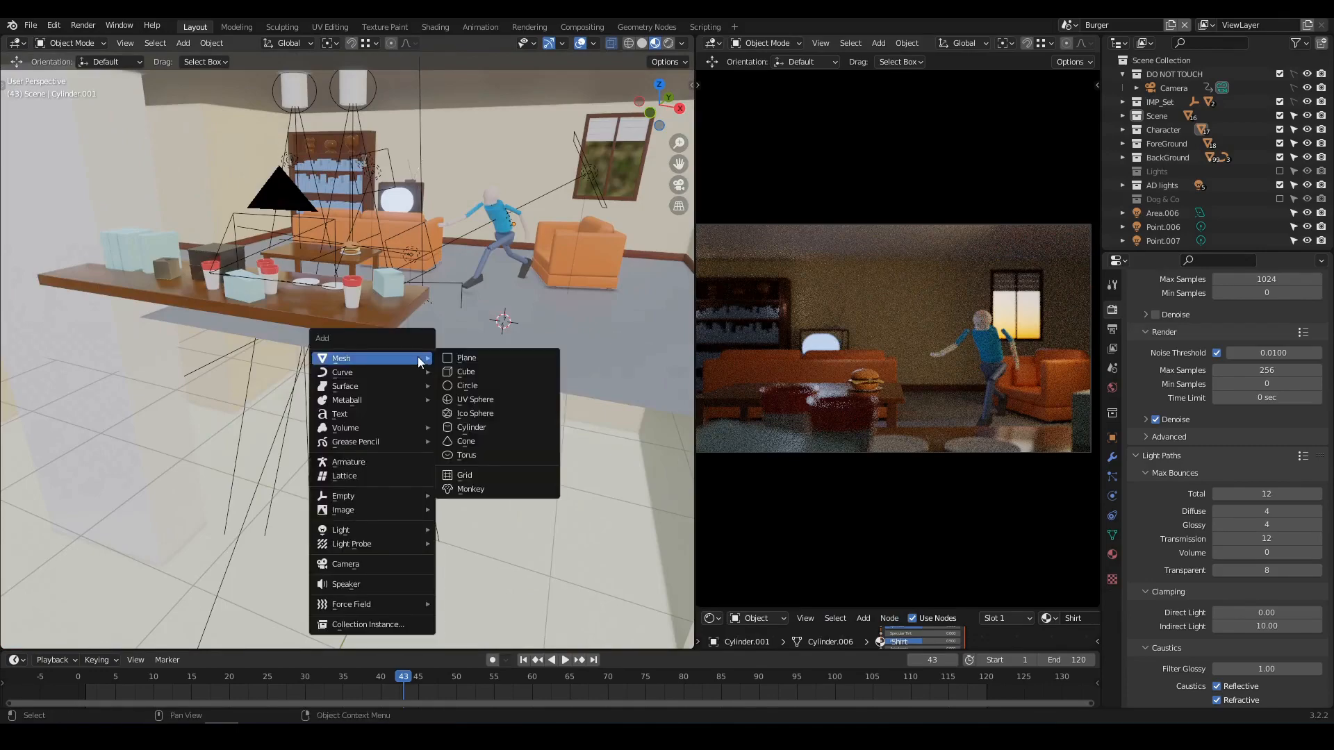
{"action": "left_click", "coordinate": [467, 372]}
{"action": "key", "text": "KP_Decimal"}
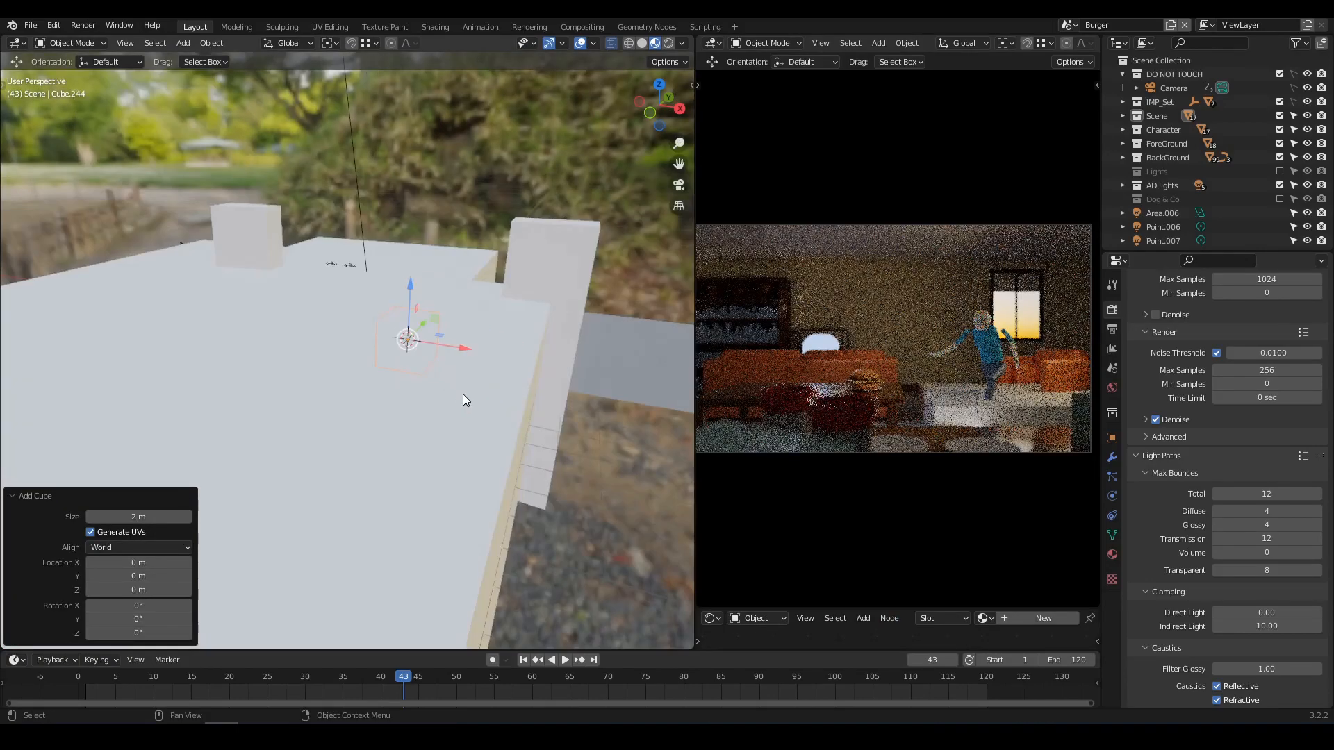
Scale the new cube up to room size, then stretch it along the X axis by 1.6
{"action": "key", "text": "s"}
{"action": "left_click", "coordinate": [566, 402]}
{"action": "middle_click_drag", "start_coordinate": [452, 402], "coordinate": [509, 388]}
{"action": "key", "text": "s"}
{"action": "key", "text": "x"}
{"action": "left_click", "coordinate": [521, 371]}
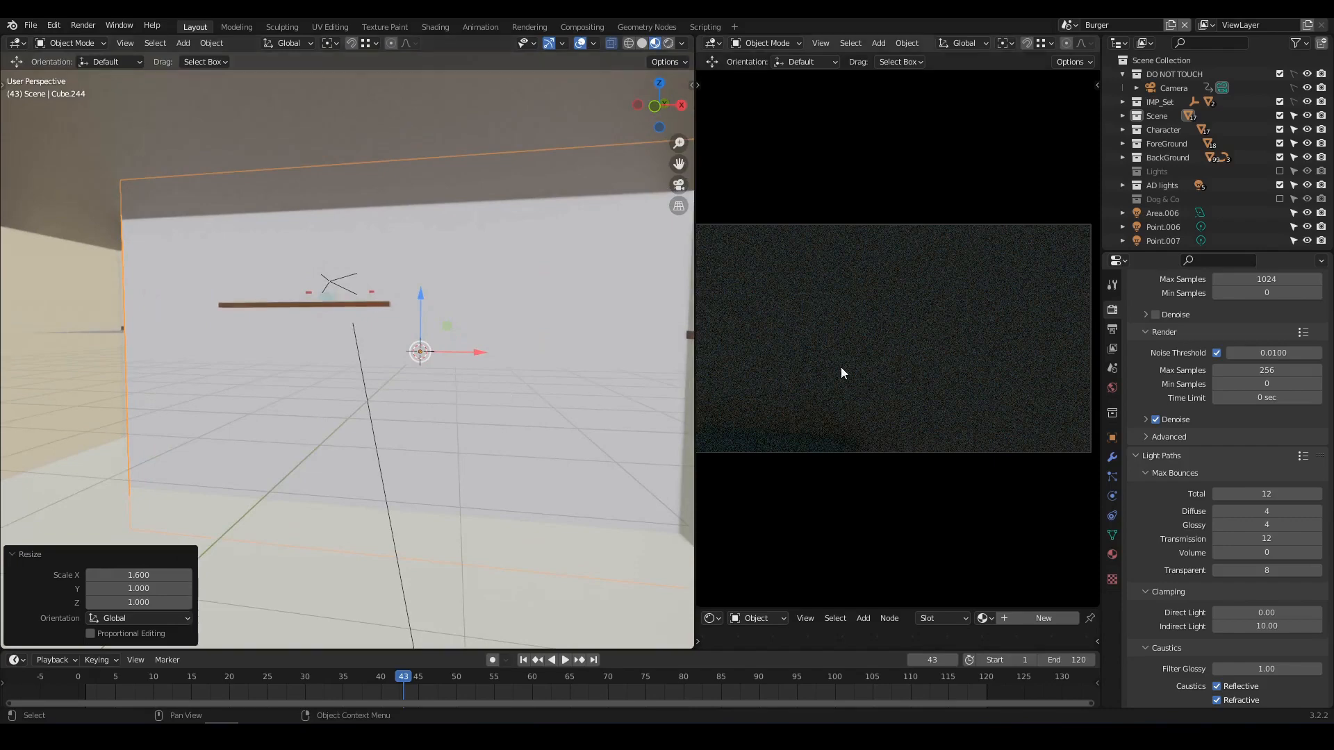
Switch the modelling viewport to the Shader Editor and give the cube a new material named Fog
{"action": "key", "text": "shift+F3"}
{"action": "left_click", "coordinate": [1111, 554]}
{"action": "left_click", "coordinate": [1197, 368]}
{"action": "double_click", "coordinate": [1207, 366]}
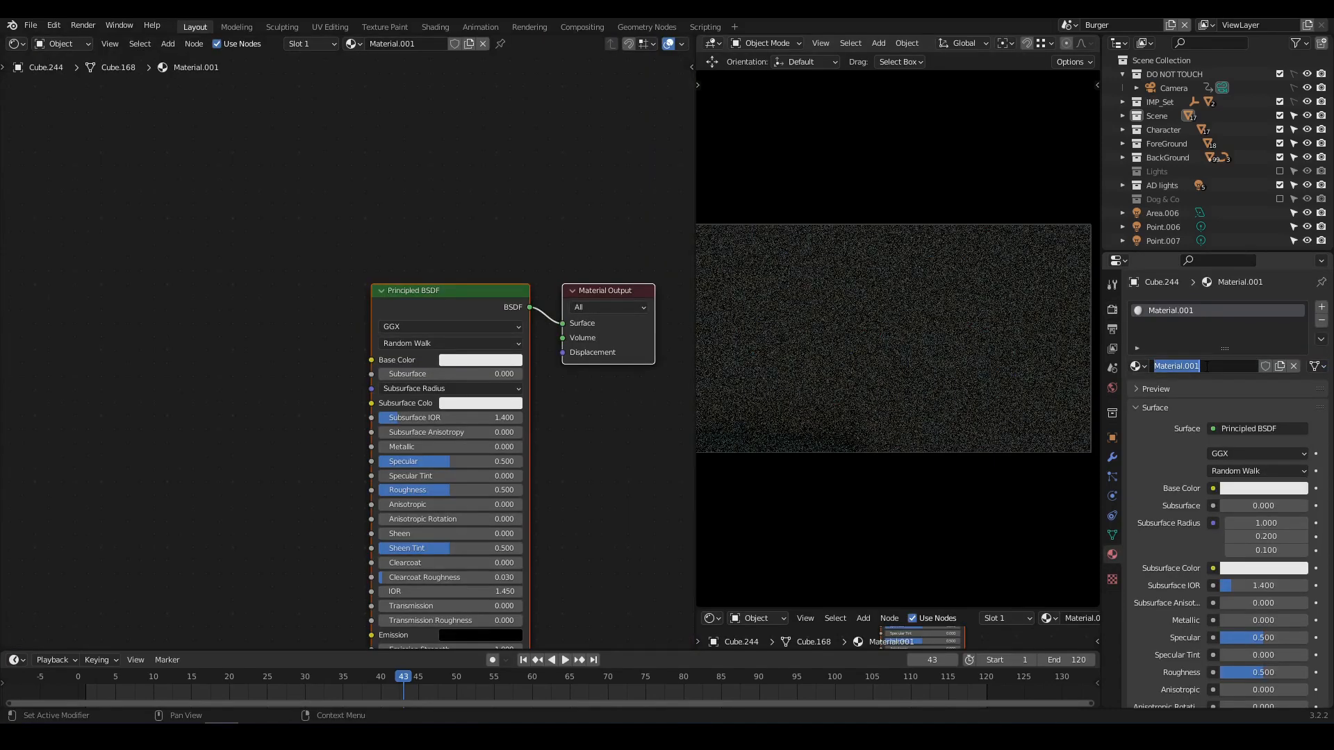
{"action": "type", "text": "Fog"}
{"action": "key", "text": "Return"}
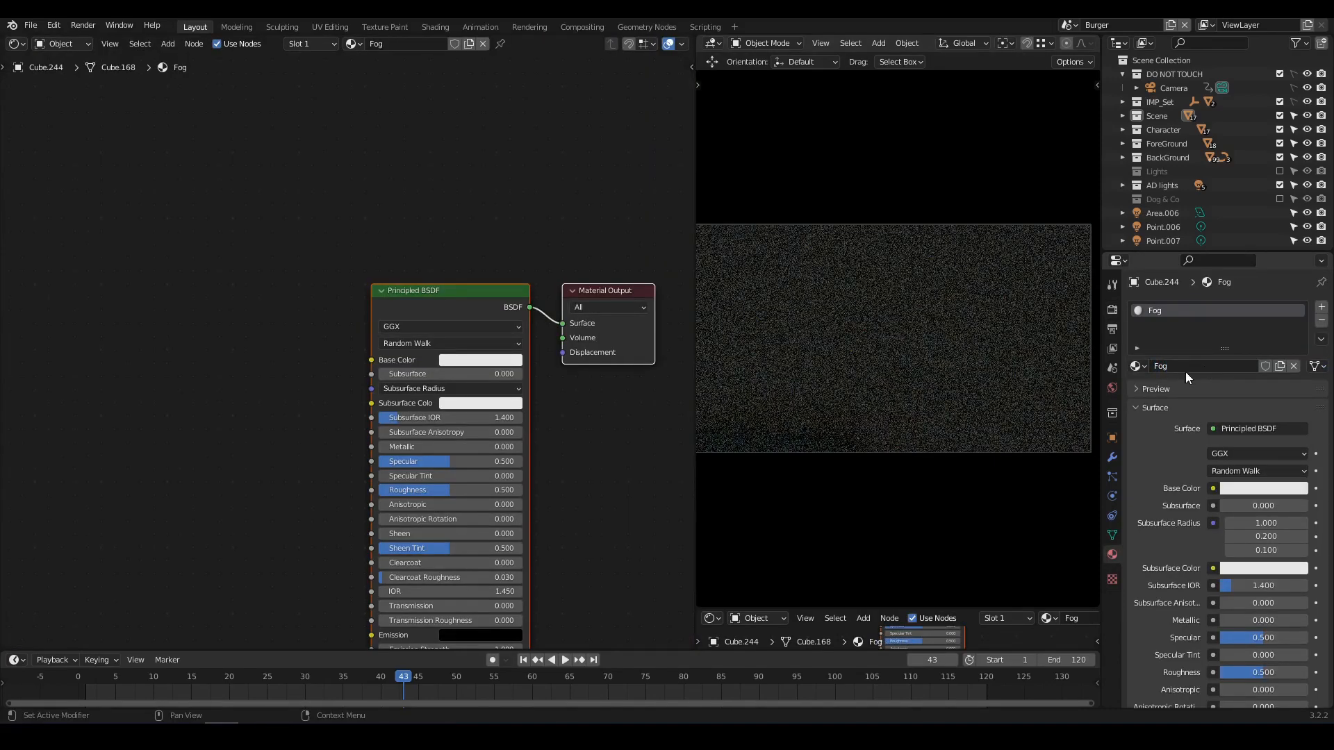
Remove the Principled BSDF node from the Fog material
{"action": "middle_click_drag", "start_coordinate": [479, 406], "coordinate": [368, 330]}
{"action": "scroll", "coordinate": [368, 330], "scroll_direction": "down", "scroll_amount": 2}
{"action": "left_click", "coordinate": [421, 297]}
{"action": "left_click_drag", "start_coordinate": [380, 236], "coordinate": [227, 223]}
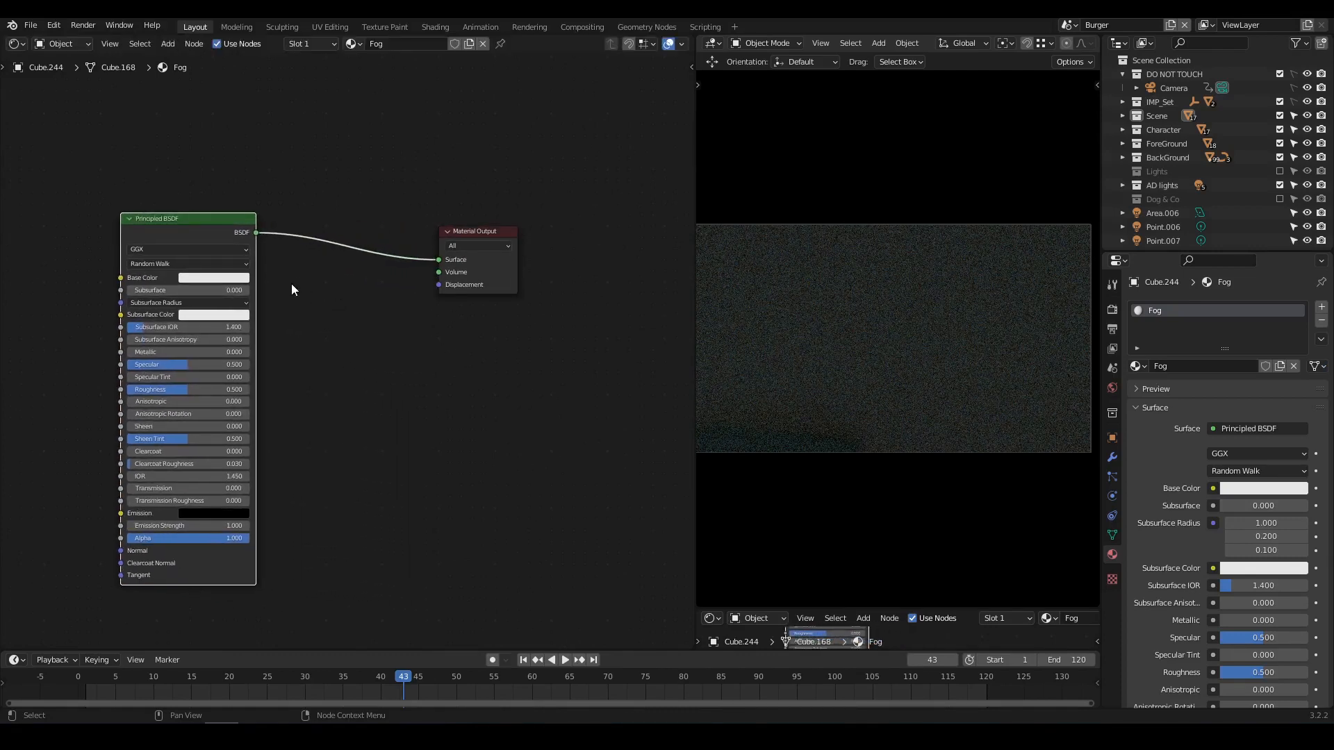
{"action": "key", "text": "Delete"}
Add a Principled Volume node and connect its Volume output to the Material Output's Volume input
{"action": "key", "text": "shift+a"}
{"action": "mouse_move", "coordinate": [252, 334]}
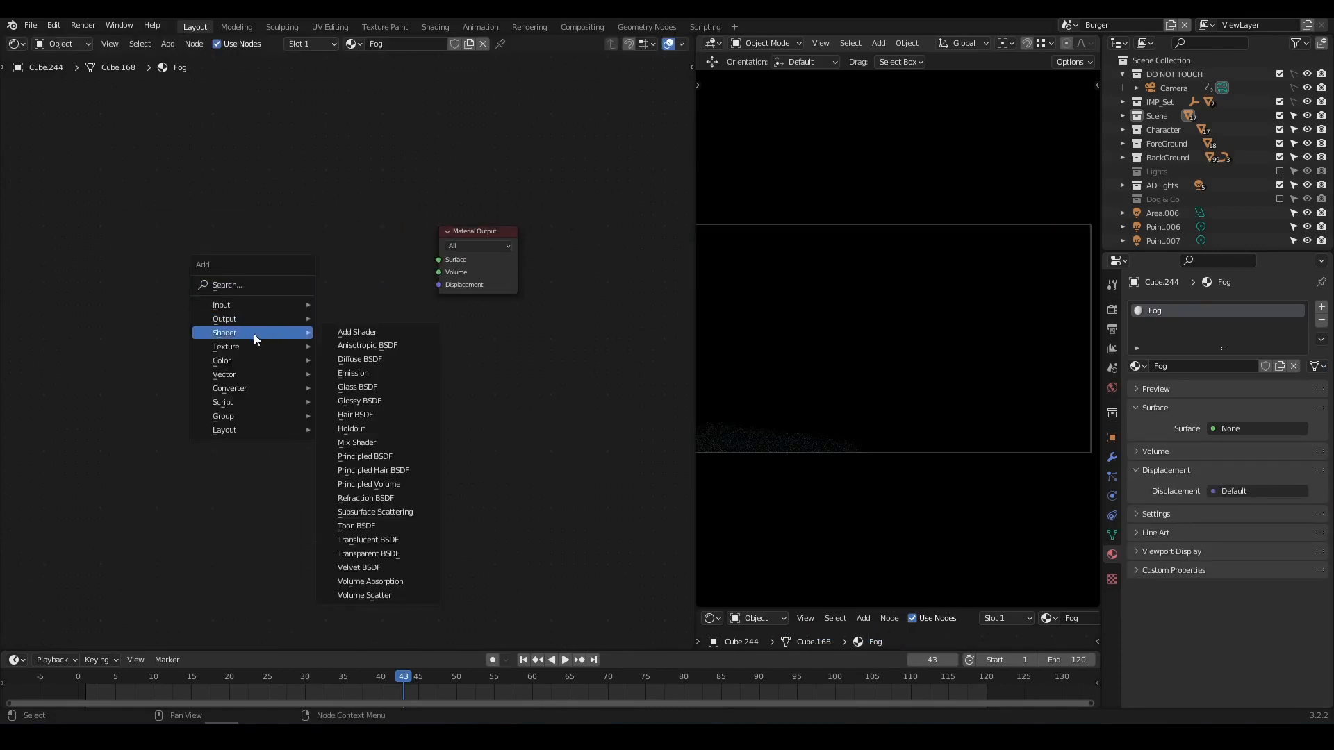
{"action": "left_click", "coordinate": [369, 484]}
{"action": "left_click", "coordinate": [297, 228]}
{"action": "scroll", "coordinate": [422, 232], "scroll_direction": "up", "scroll_amount": 2}
{"action": "scroll", "coordinate": [430, 233], "scroll_direction": "up", "scroll_amount": 2}
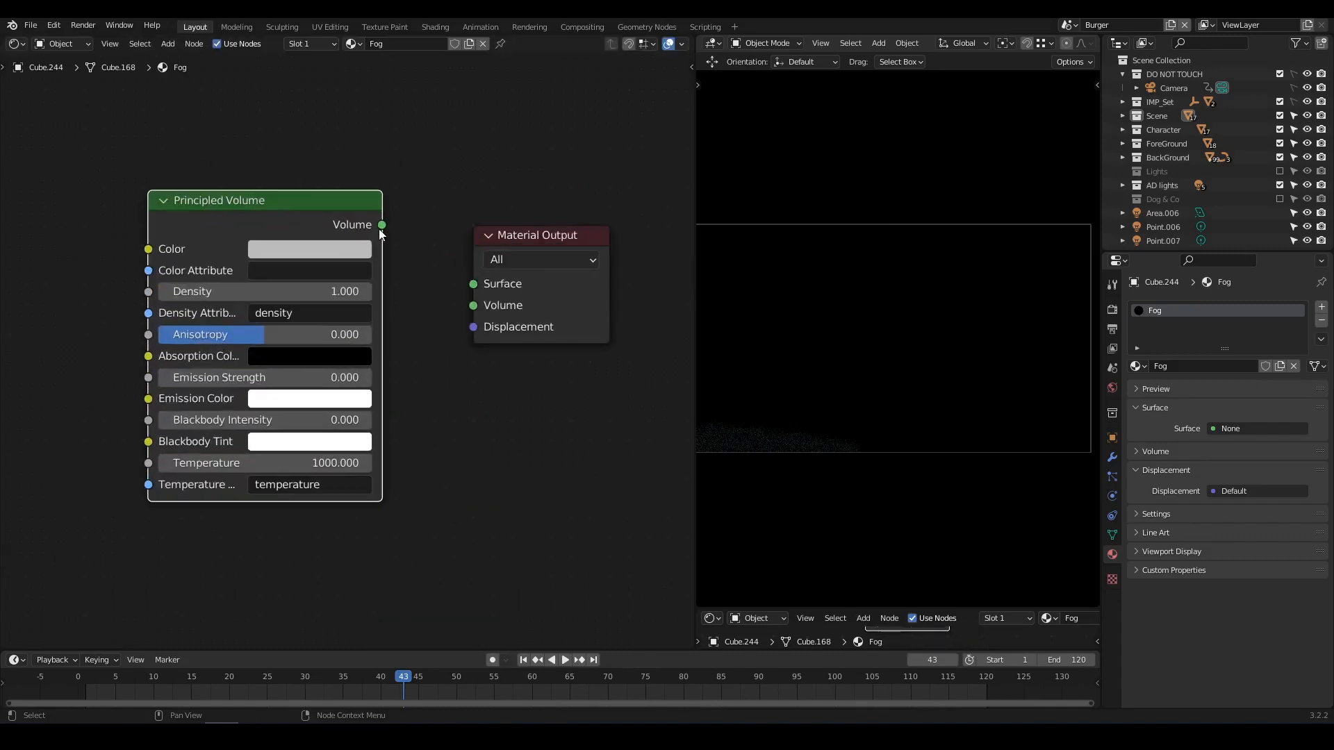
{"action": "left_click_drag", "start_coordinate": [382, 225], "coordinate": [477, 310]}
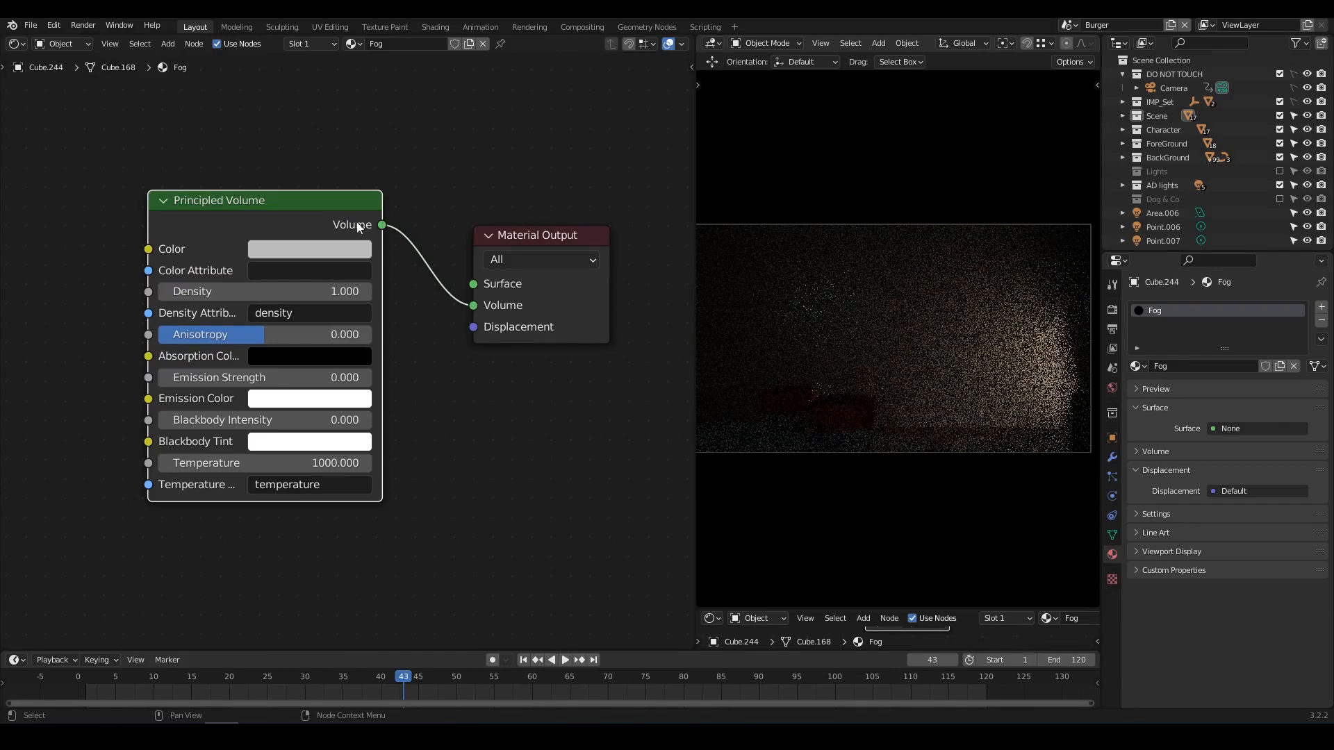
{"action": "left_click_drag", "start_coordinate": [327, 203], "coordinate": [310, 232]}
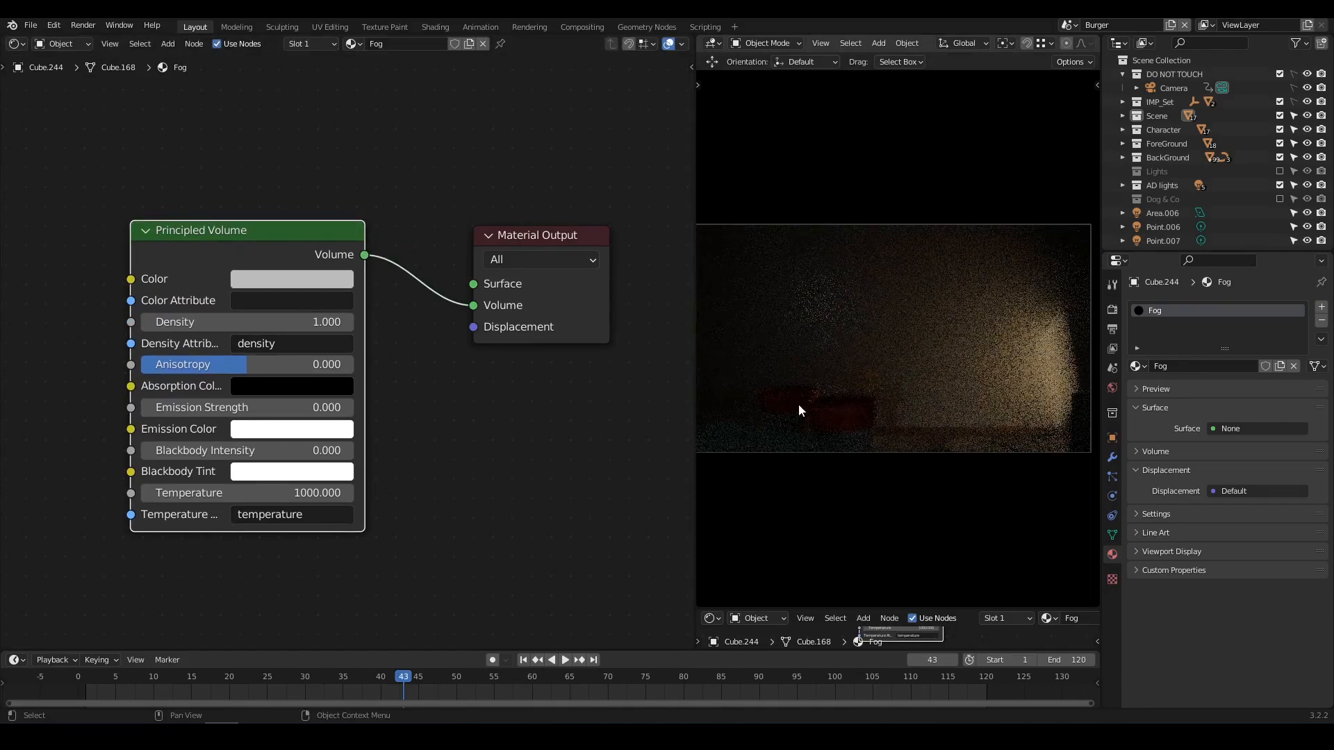
Set the Principled Volume density first to 0.2, and finally to 0.03
{"action": "left_click", "coordinate": [218, 323]}
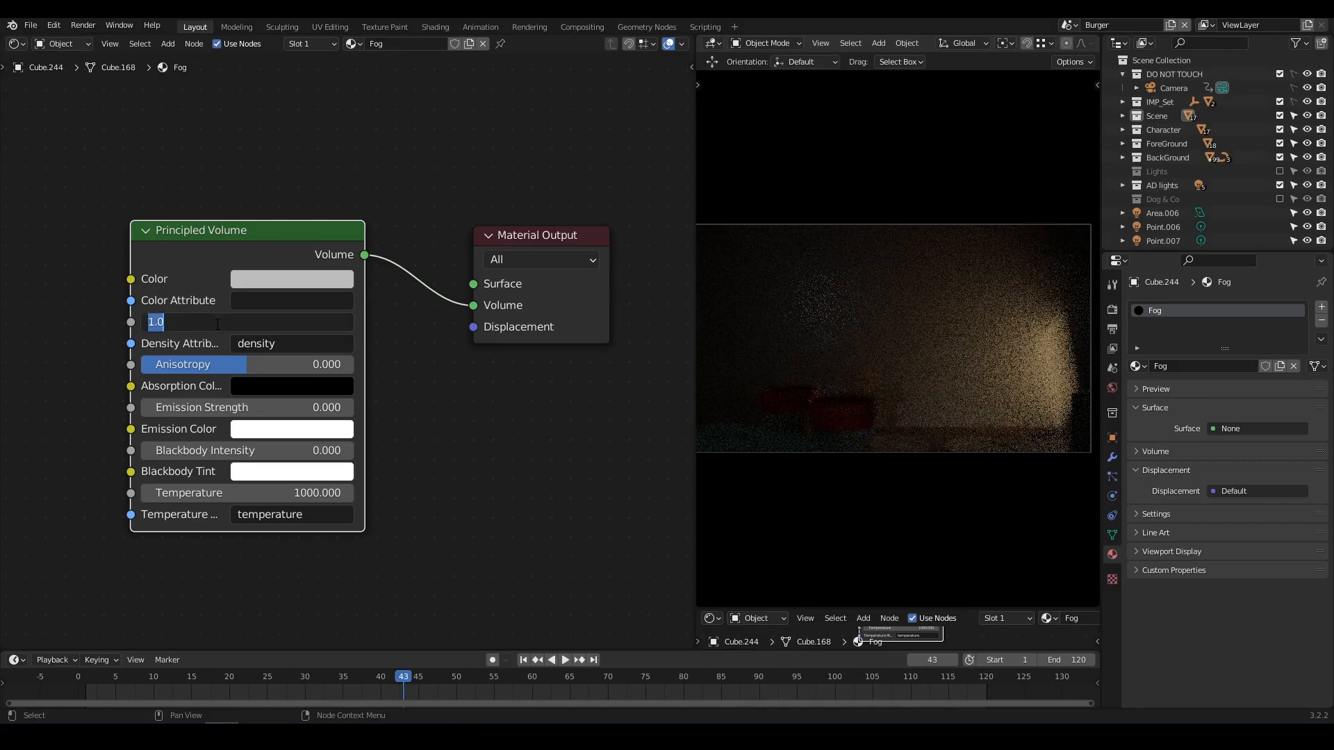
{"action": "type", "text": "0.2"}
{"action": "key", "text": "Return"}
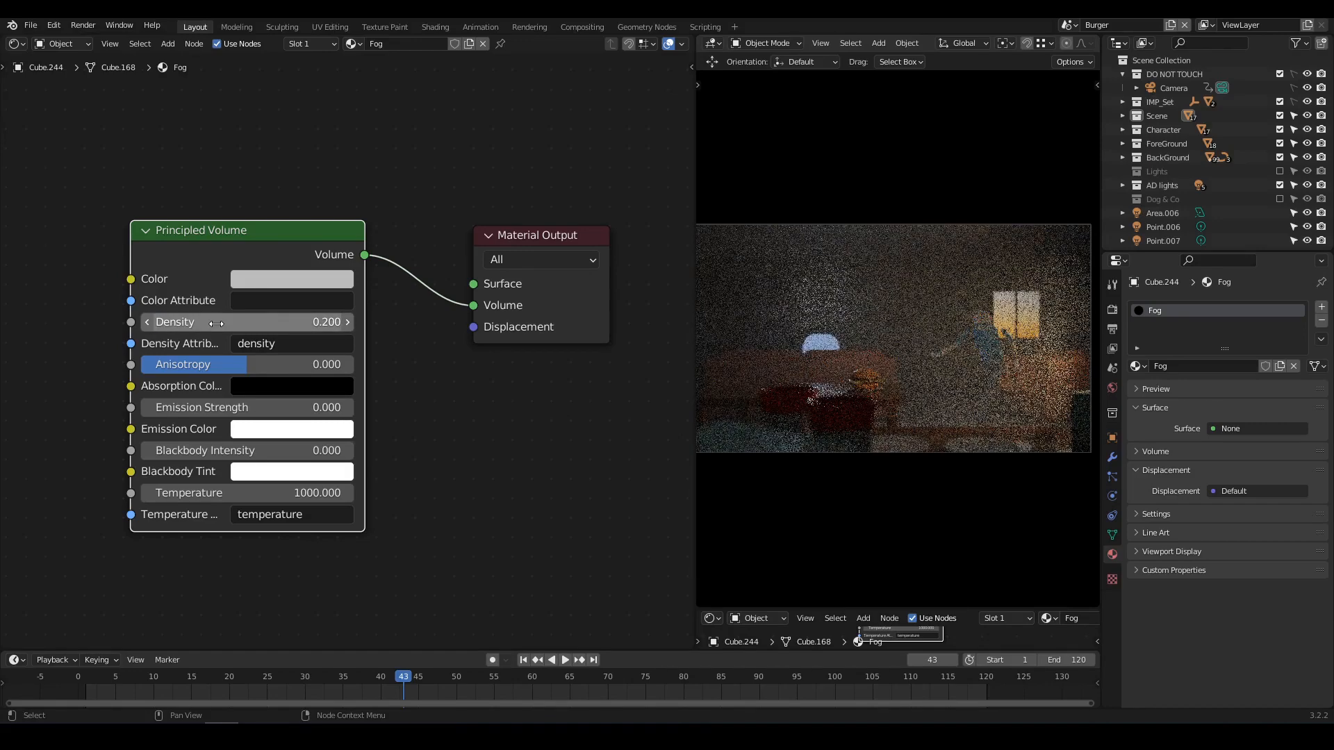
{"action": "left_click", "coordinate": [216, 323]}
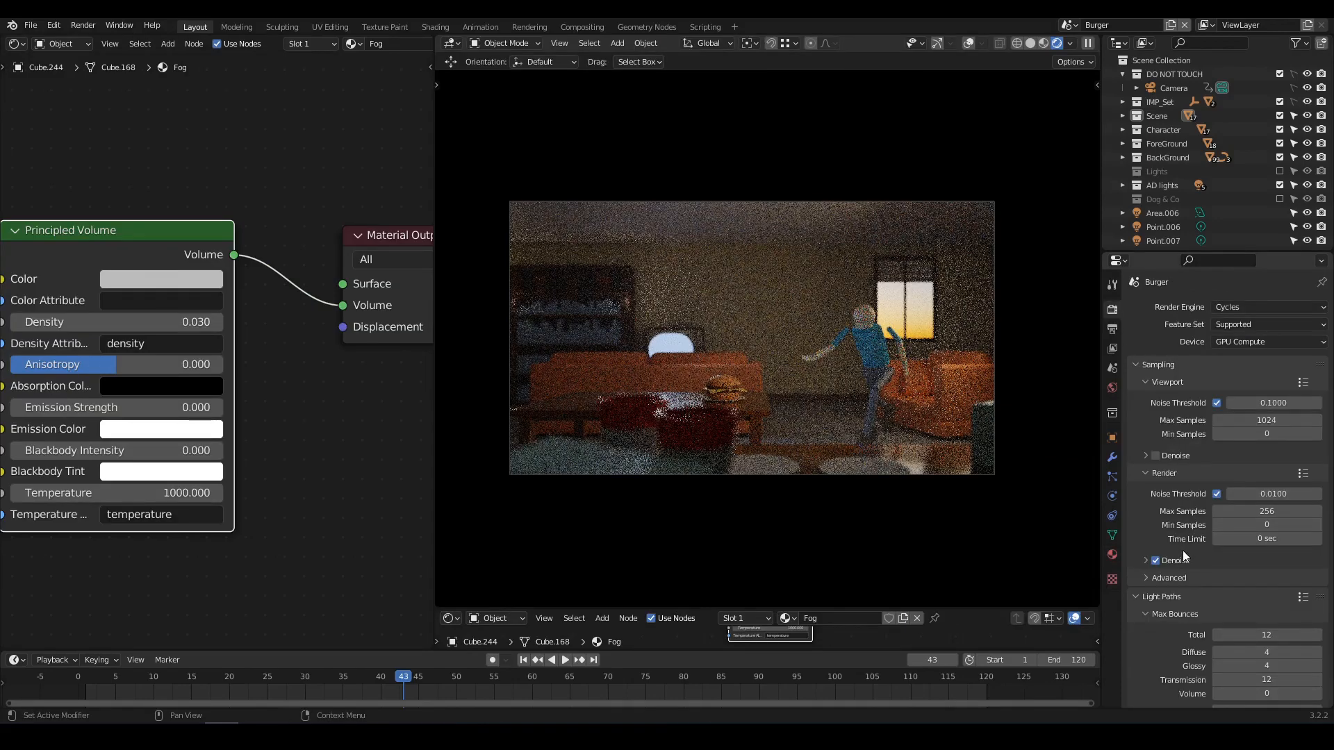
Set the maximum volume bounces in the Light Paths render settings to 10
{"action": "scroll", "coordinate": [1183, 551], "scroll_direction": "down", "scroll_amount": 5}
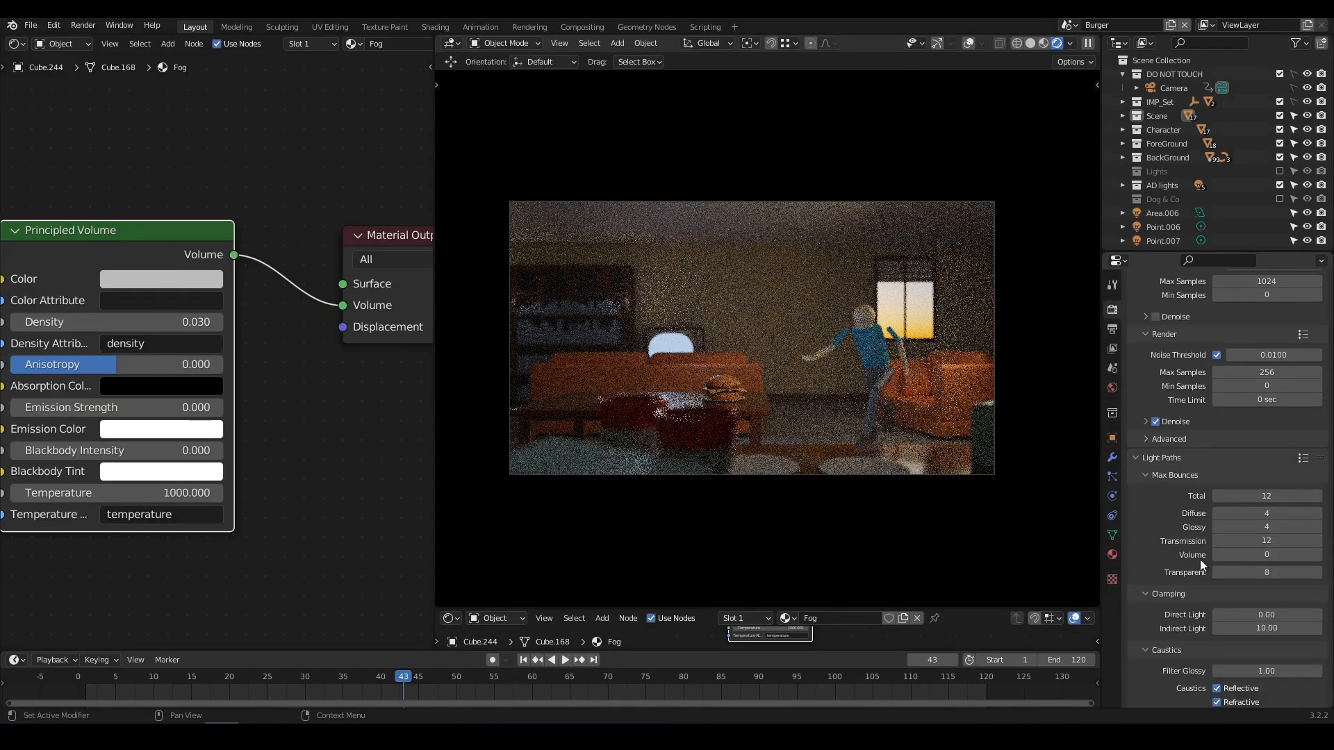
{"action": "left_click", "coordinate": [1281, 555]}
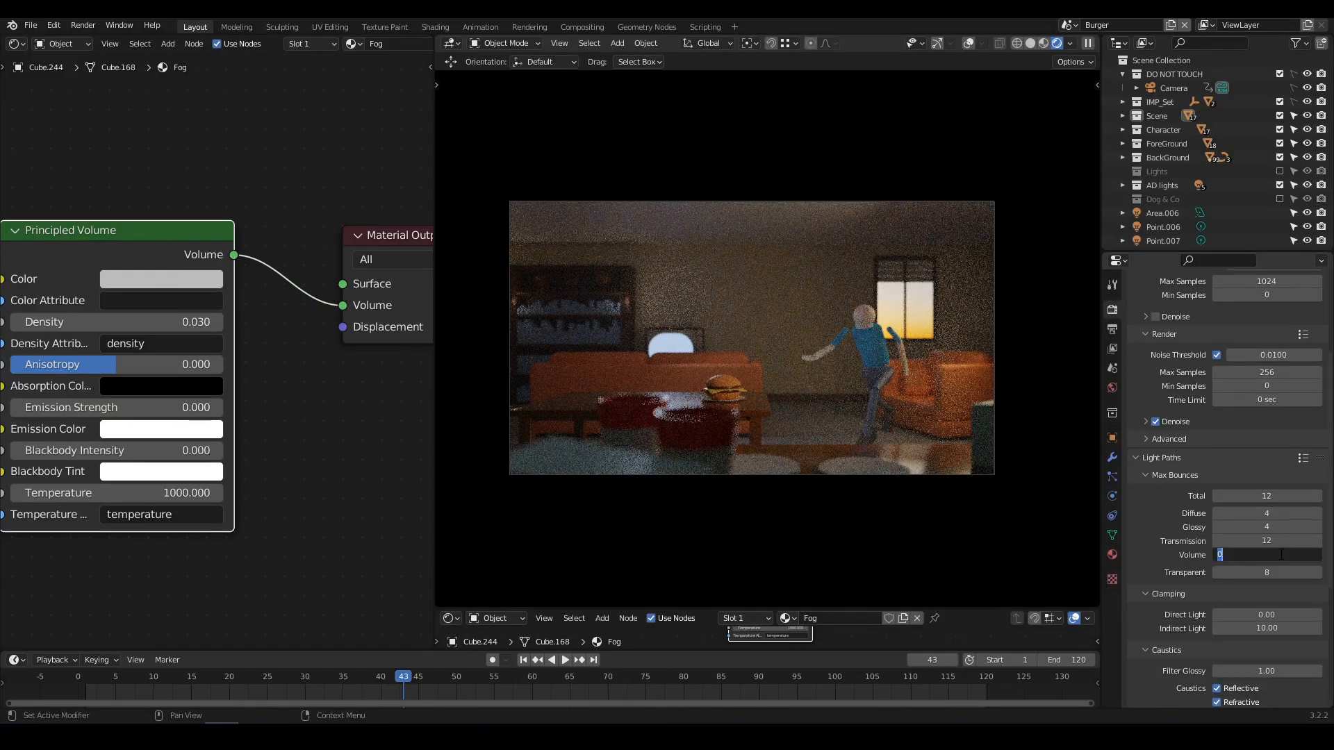
{"action": "type", "text": "10"}
{"action": "key", "text": "Return"}
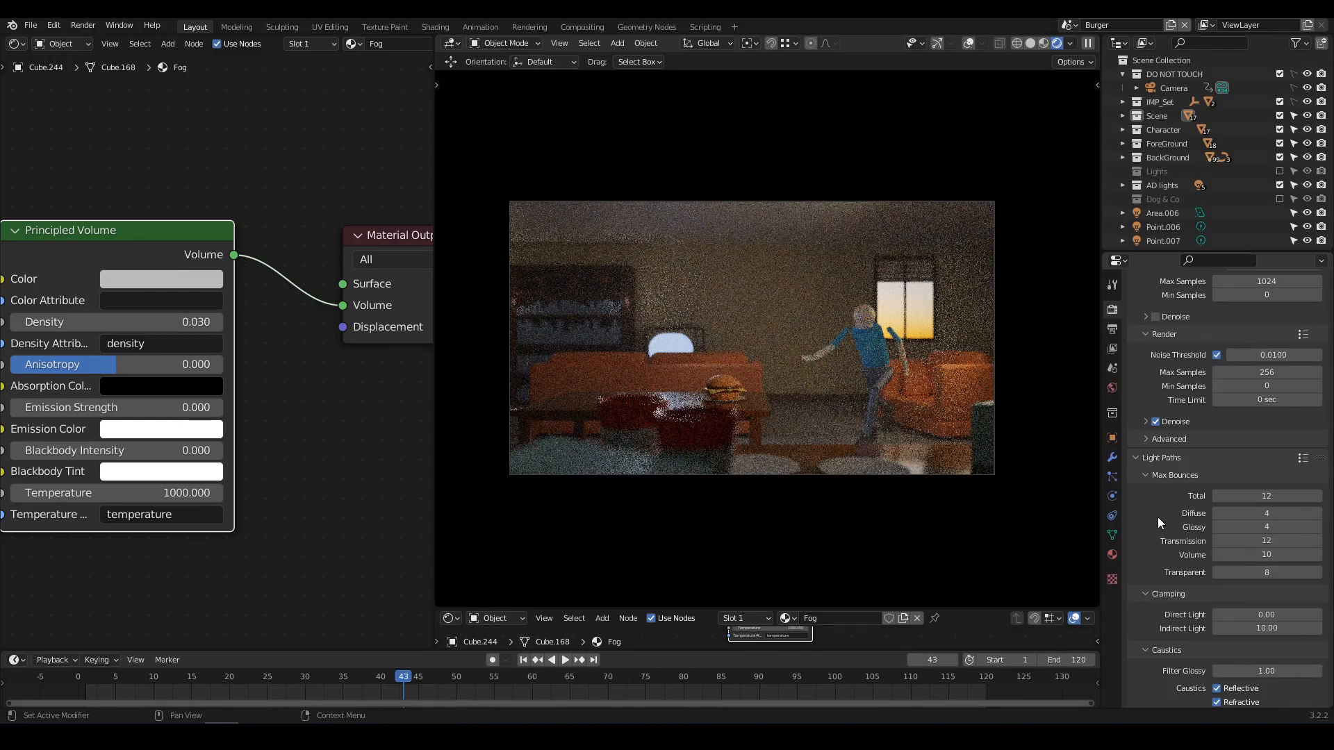
Examine the output settings for resolution, frame rate, frame range and file format
{"action": "scroll", "coordinate": [1157, 515], "scroll_direction": "down", "scroll_amount": 2}
{"action": "left_click", "coordinate": [1112, 329]}
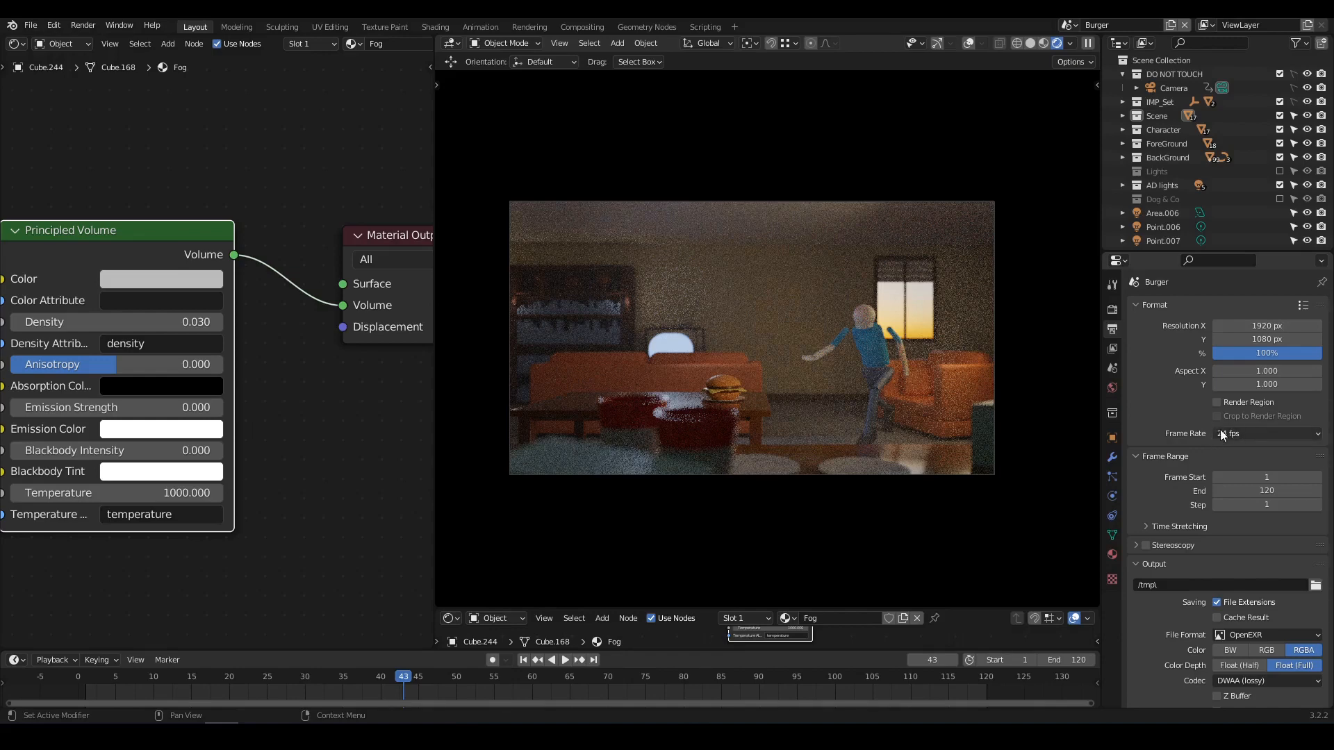
{"action": "scroll", "coordinate": [1140, 417], "scroll_direction": "down", "scroll_amount": 4}
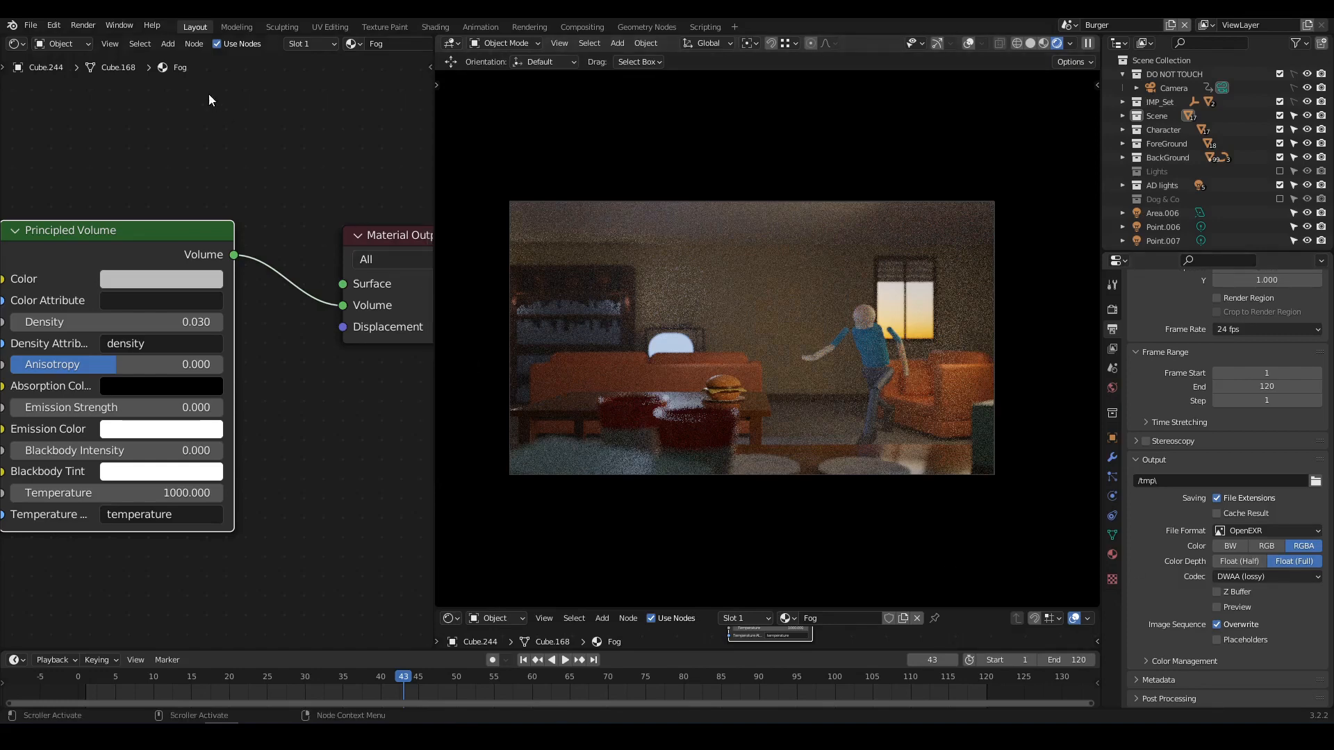
Move the timeline to frame 50, render it as a still image and view the whole result
{"action": "left_click", "coordinate": [83, 24]}
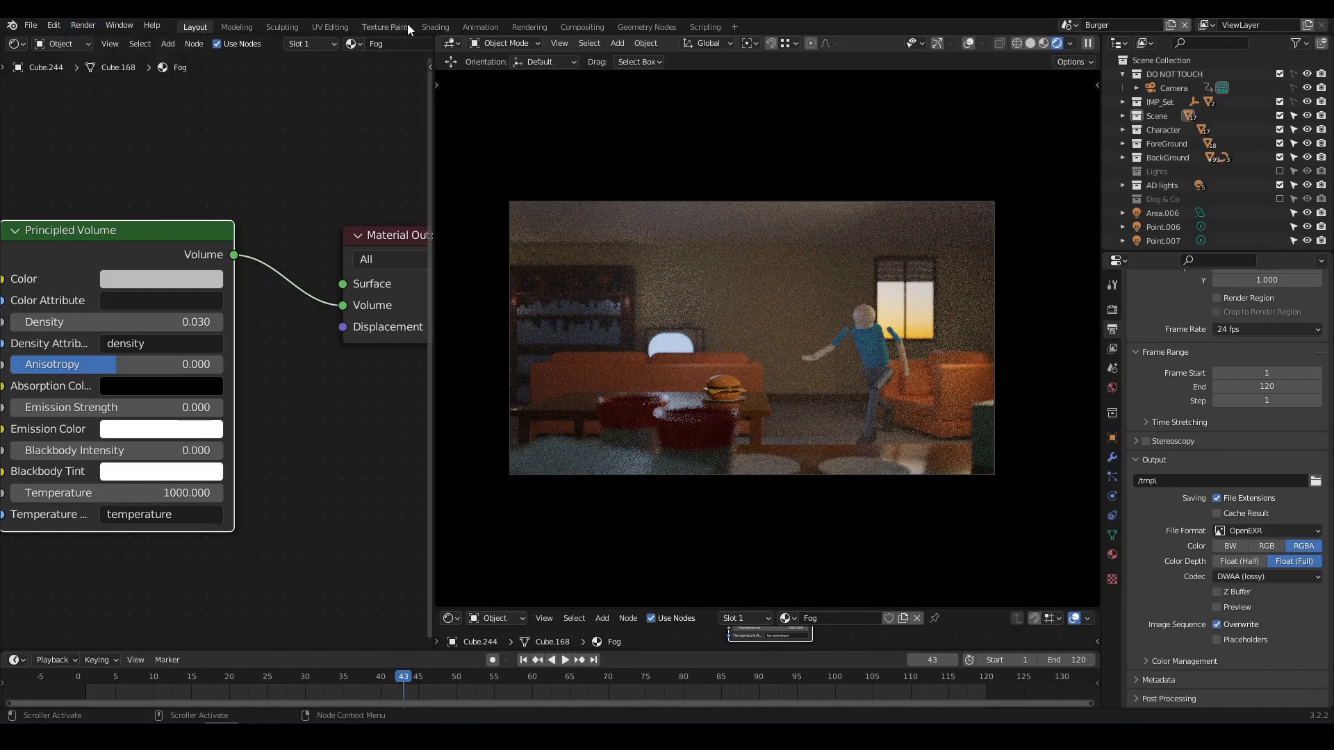
{"action": "left_click_drag", "start_coordinate": [397, 678], "coordinate": [939, 675]}
{"action": "left_click", "coordinate": [83, 25]}
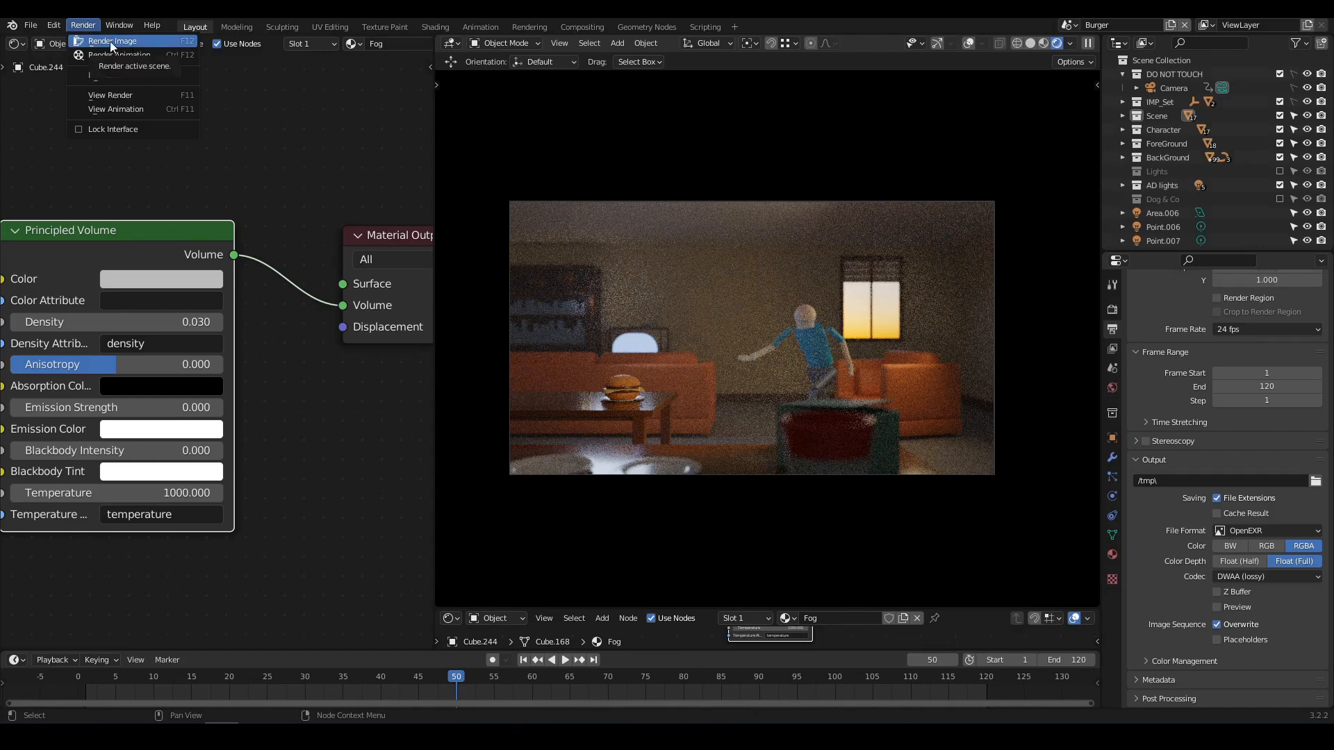
{"action": "left_click", "coordinate": [109, 41]}
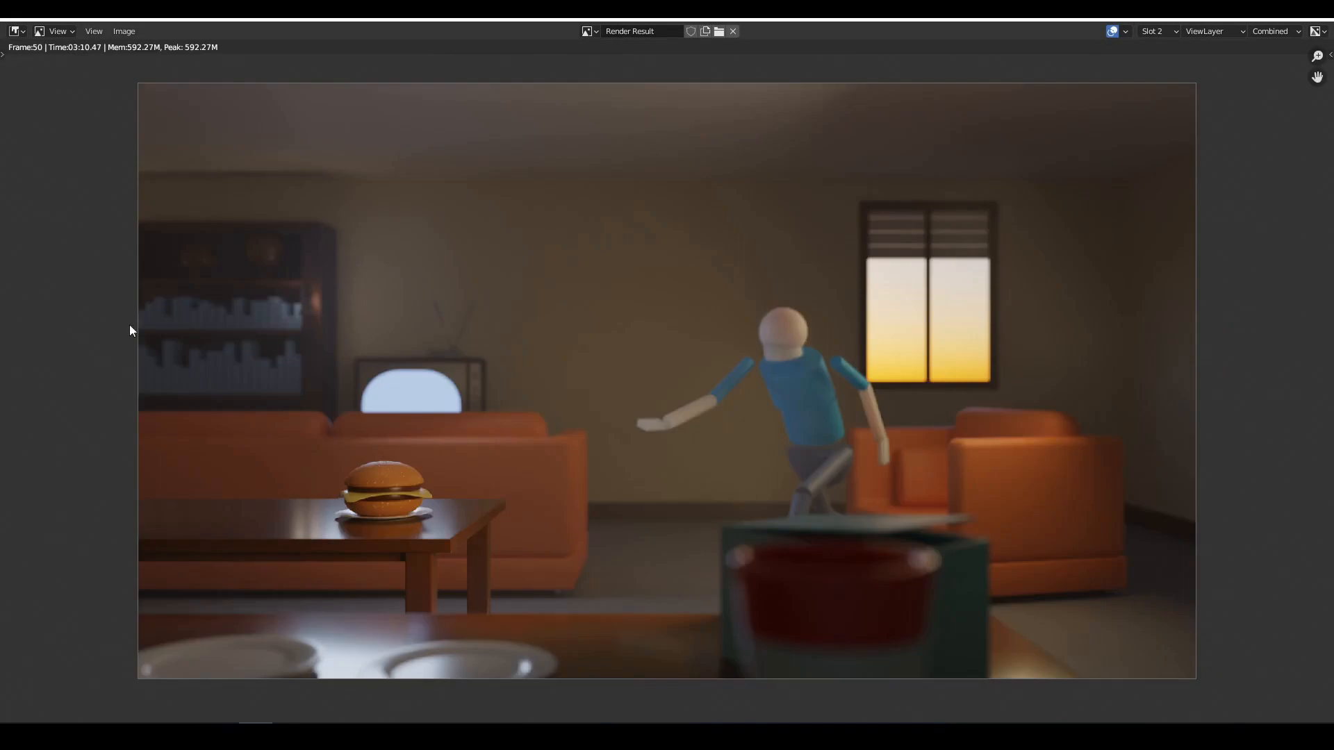
{"action": "scroll", "coordinate": [278, 320], "scroll_direction": "down", "scroll_amount": 10}
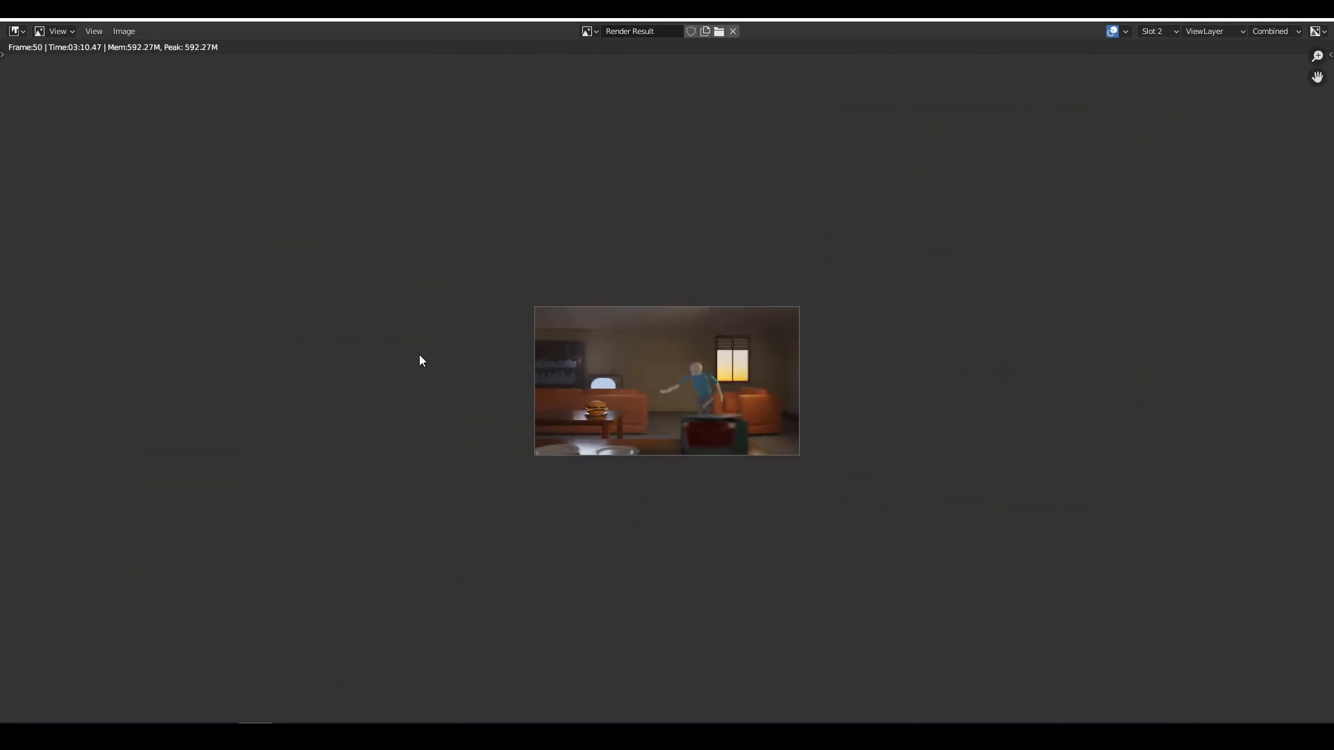
Review the rendered frame and set the emission strength of the television's TV Screen material to 0.54
{"action": "scroll", "coordinate": [762, 415], "scroll_direction": "down", "scroll_amount": 2}
{"action": "scroll", "coordinate": [772, 407], "scroll_direction": "up", "scroll_amount": 8}
{"action": "left_click", "coordinate": [1112, 555]}
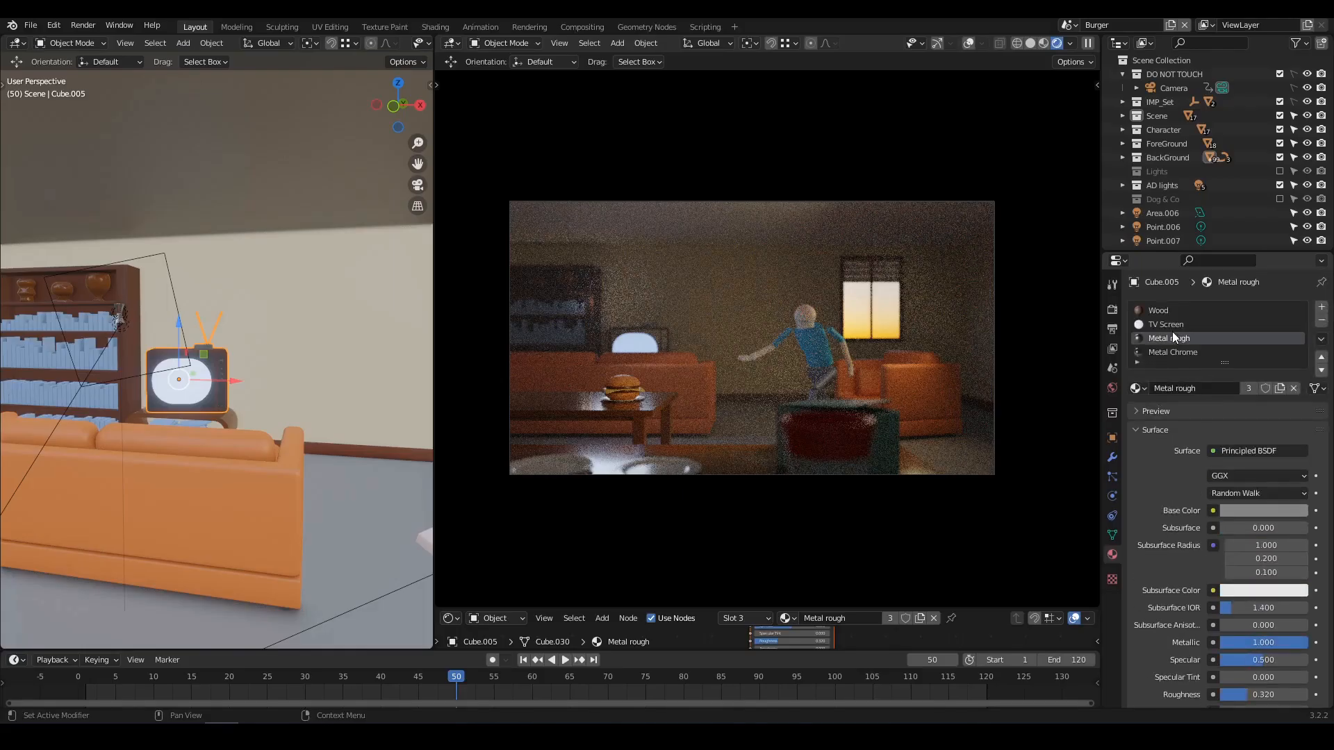
{"action": "left_click", "coordinate": [1171, 325]}
{"action": "scroll", "coordinate": [1152, 417], "scroll_direction": "down", "scroll_amount": 8}
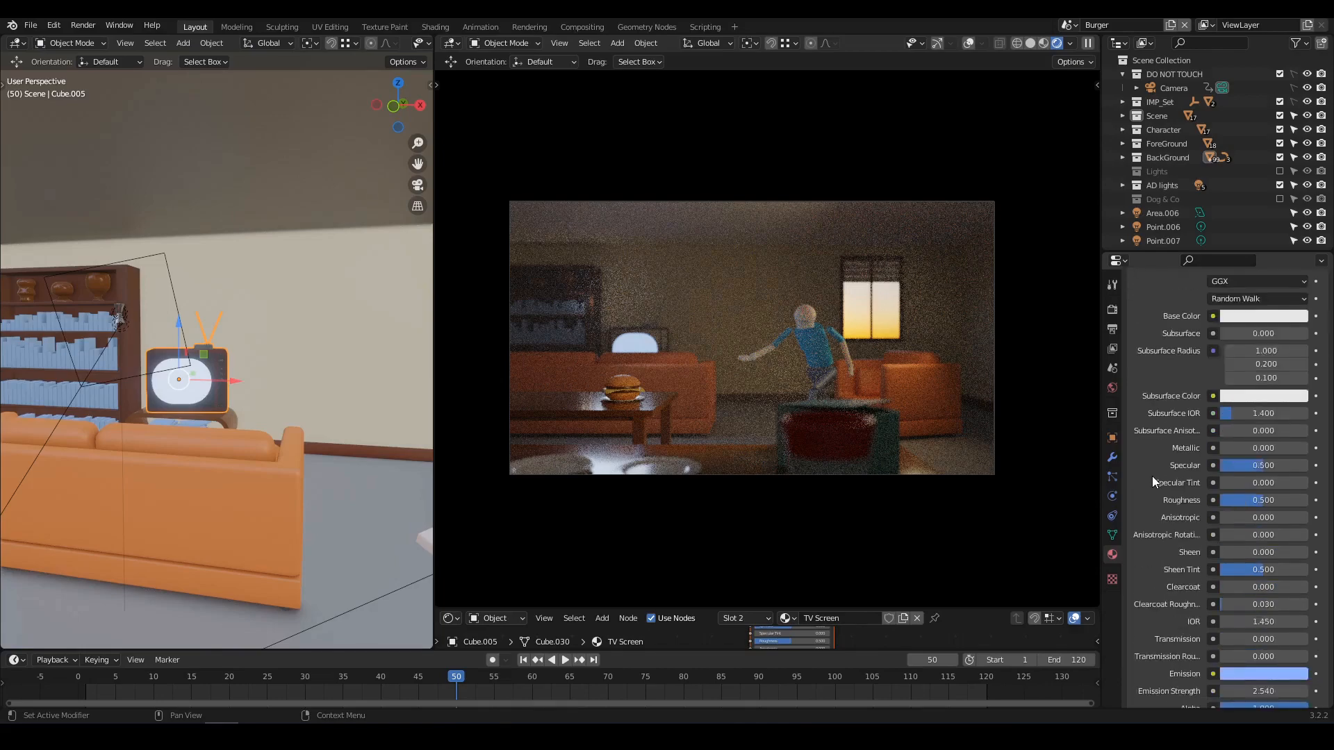
{"action": "left_click", "coordinate": [1254, 612]}
{"action": "type", "text": "0.54"}
{"action": "key", "text": "Return"}
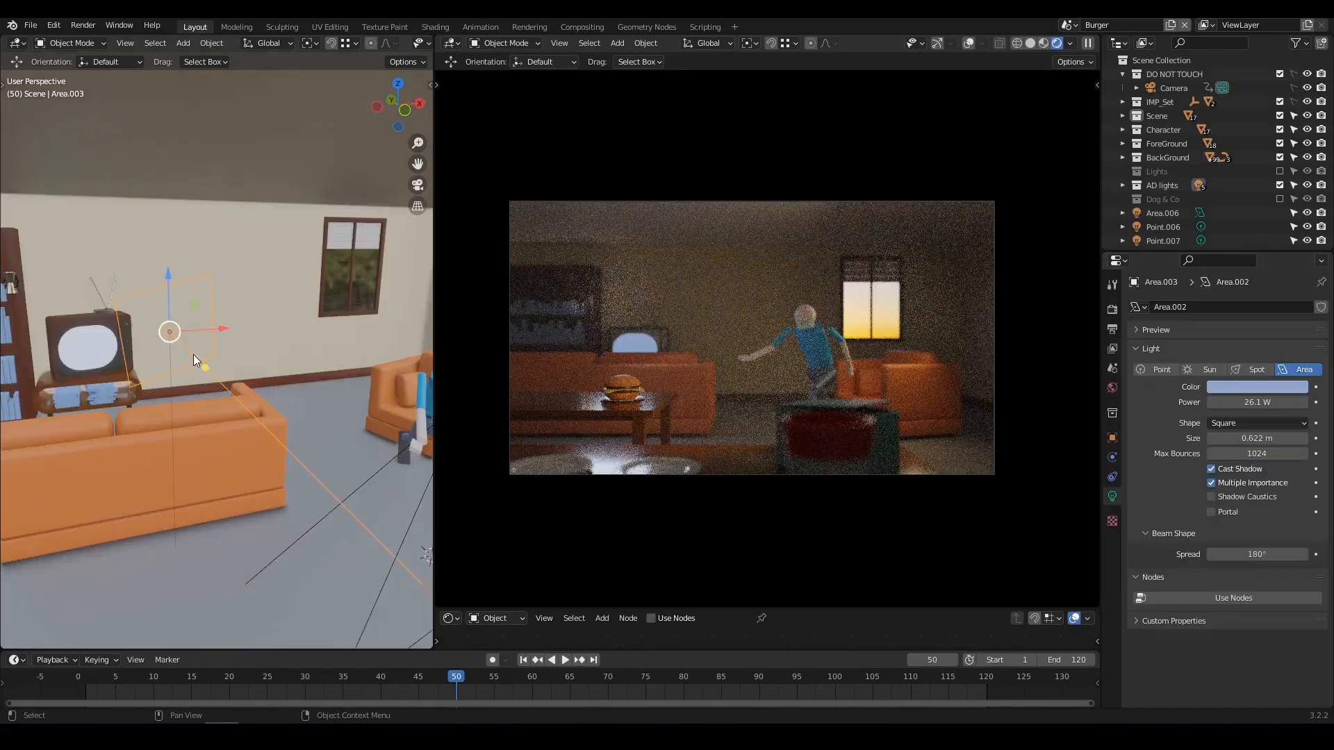
Raise the power of the area light beside the television to about 34.3 W and exclude the light from Volume Scatter rays
{"action": "left_click_drag", "start_coordinate": [1243, 402], "coordinate": [1268, 401]}
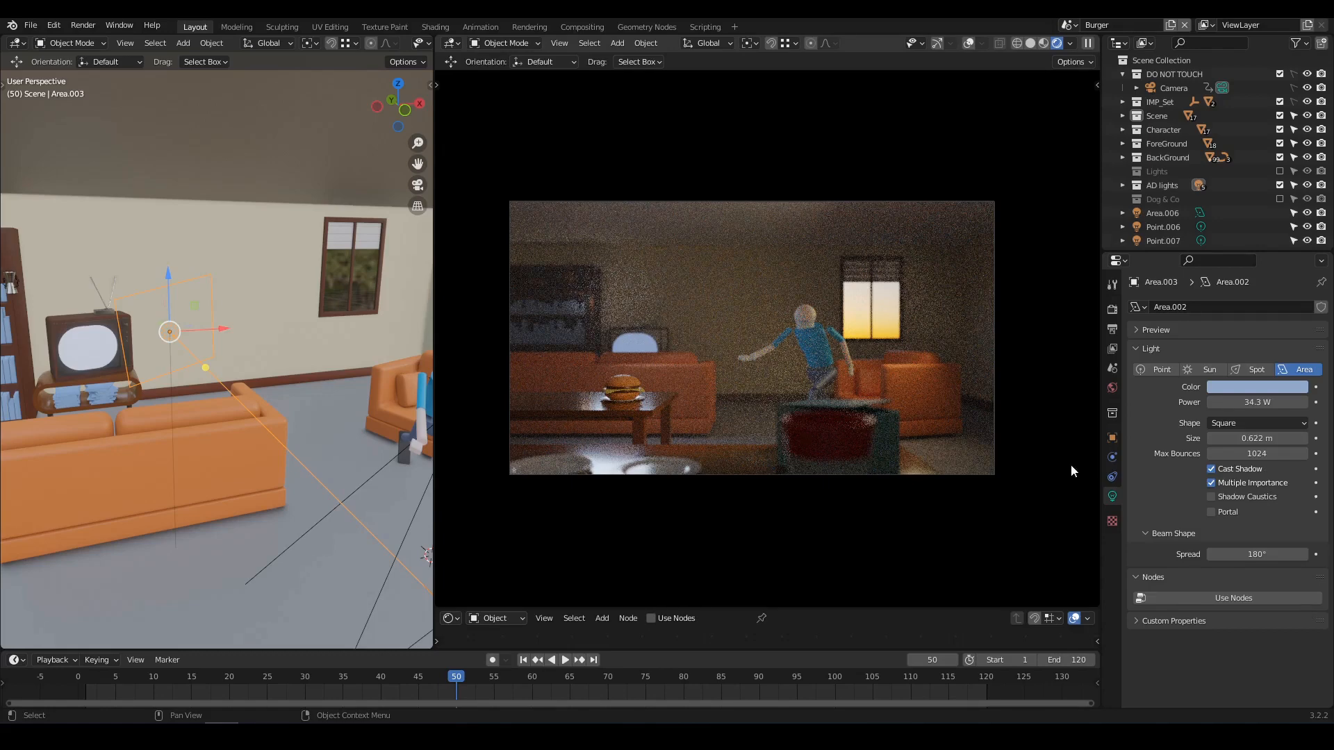
{"action": "left_click", "coordinate": [1112, 438]}
{"action": "scroll", "coordinate": [1162, 499], "scroll_direction": "down", "scroll_amount": 1}
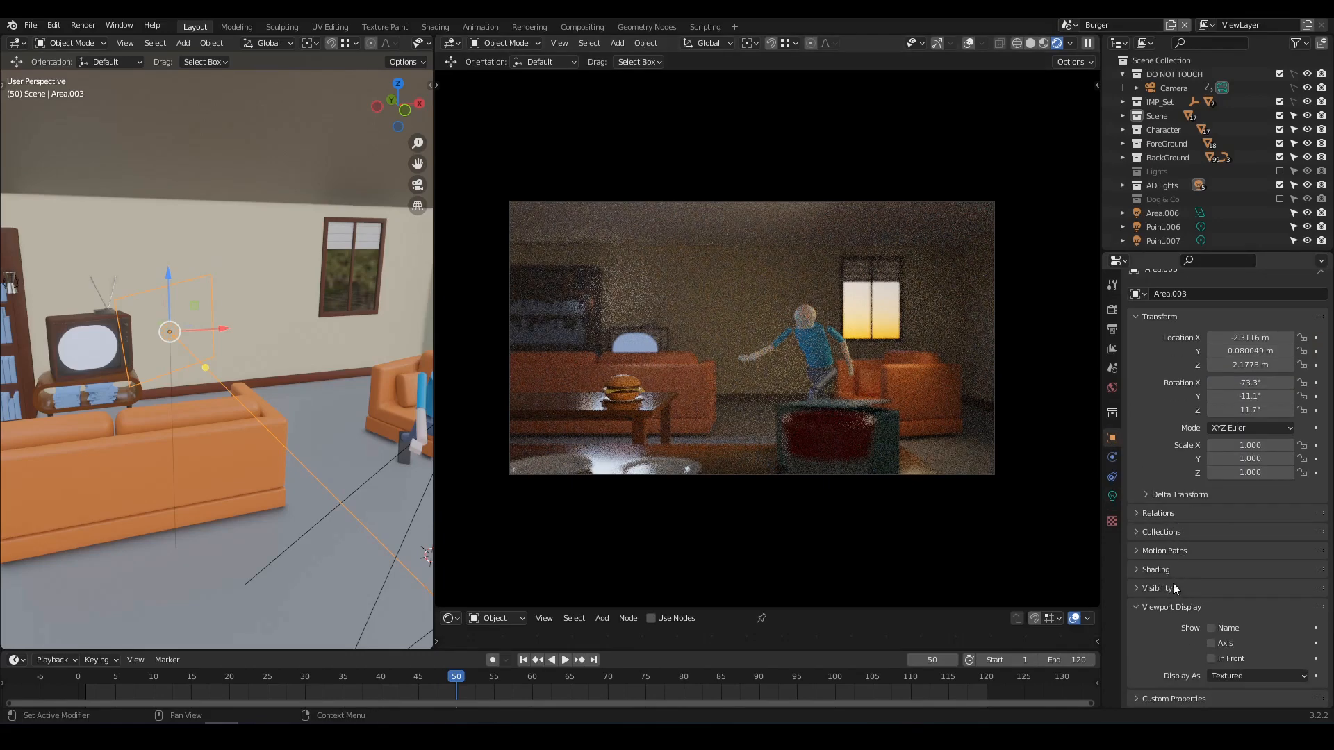
{"action": "left_click", "coordinate": [1156, 588]}
{"action": "scroll", "coordinate": [1159, 597], "scroll_direction": "down", "scroll_amount": 4}
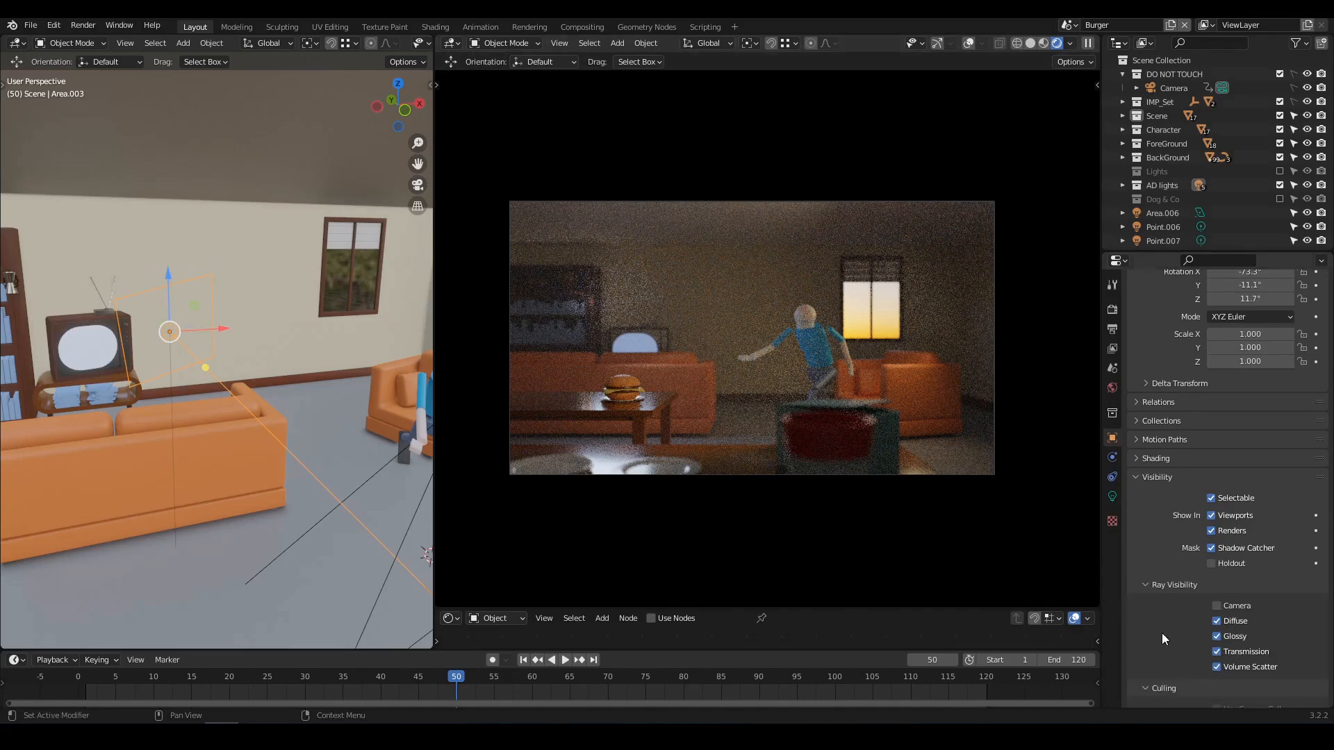
{"action": "left_click", "coordinate": [1216, 667]}
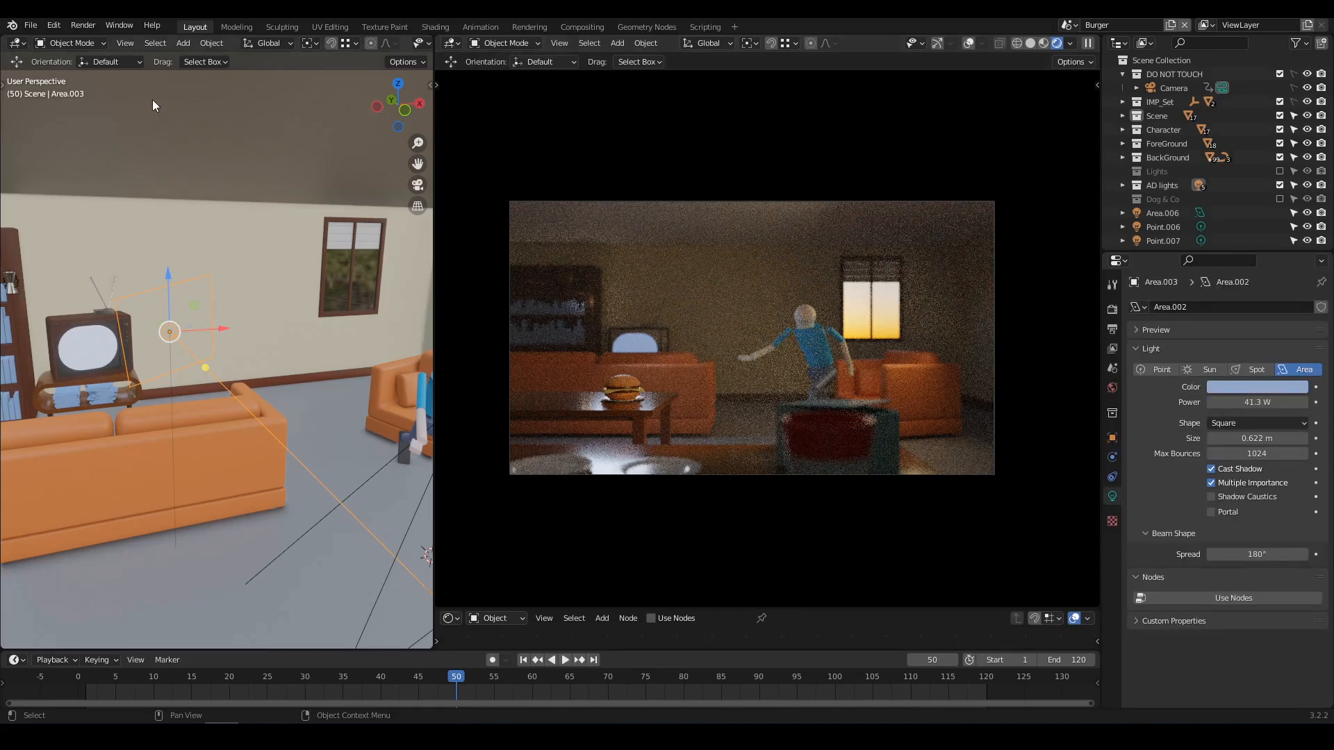
Render frame 50 as a still image and examine the result up close and from a distance
{"action": "left_click", "coordinate": [83, 25]}
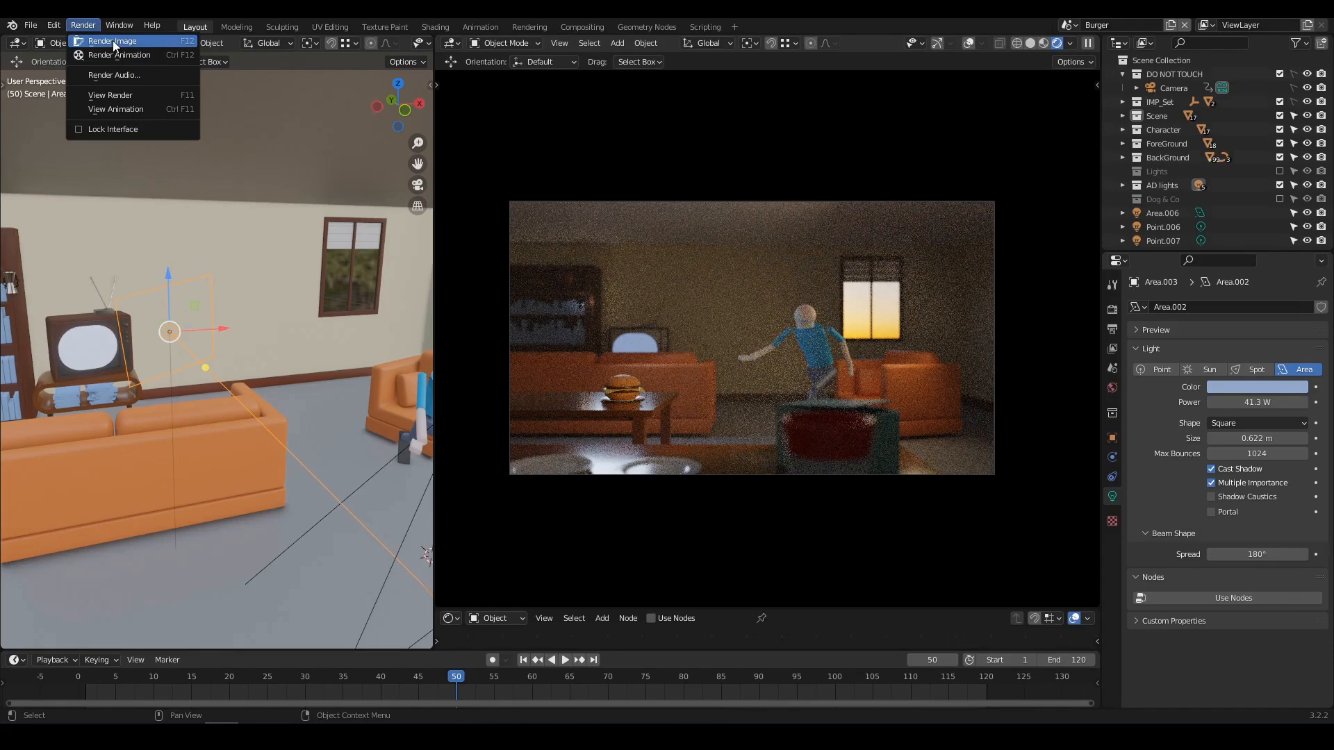
{"action": "left_click", "coordinate": [113, 41]}
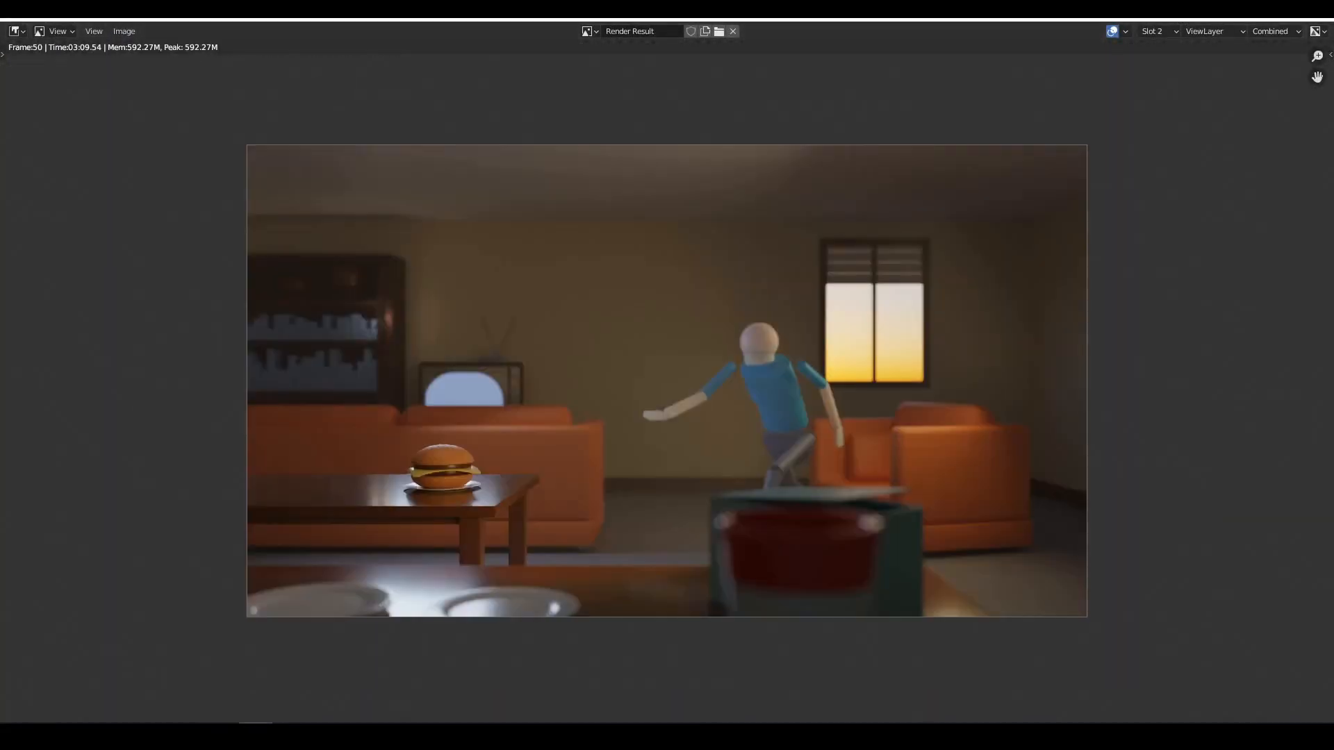
{"action": "scroll", "coordinate": [952, 262], "scroll_direction": "up", "scroll_amount": 1}
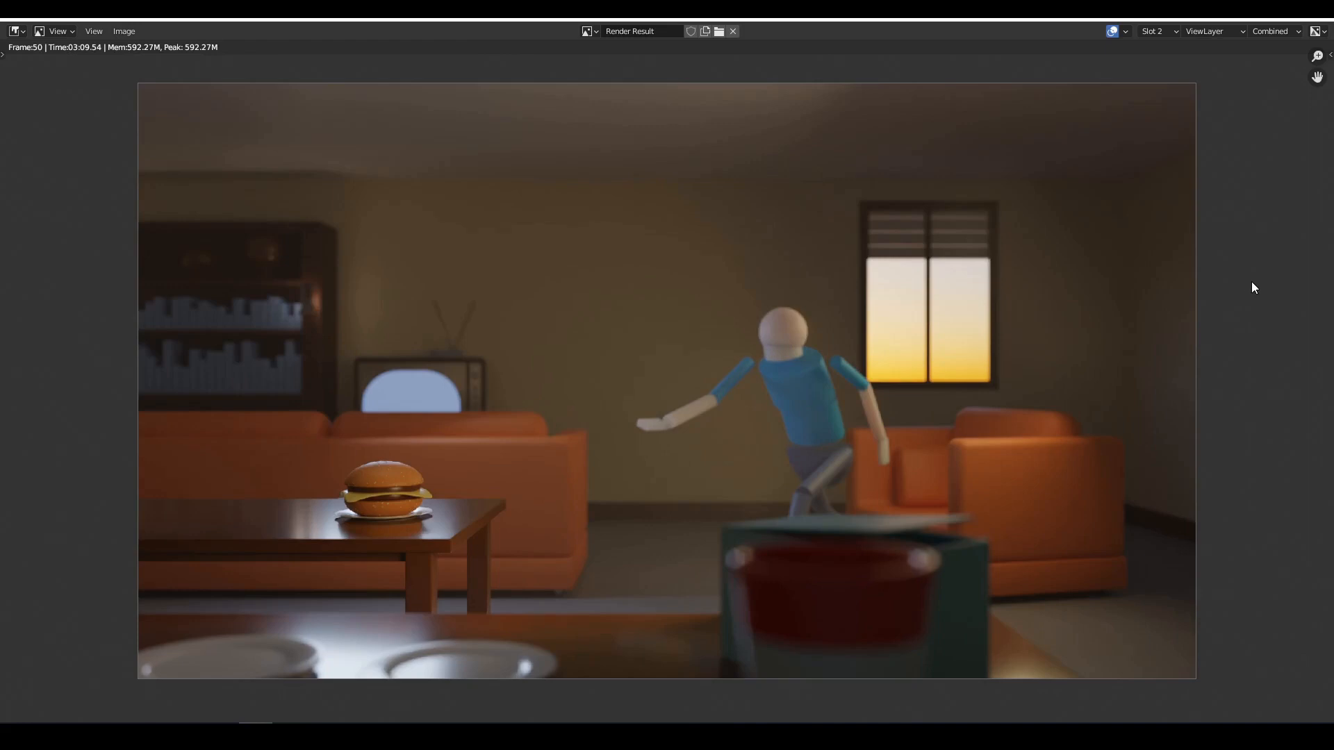
{"action": "scroll", "coordinate": [855, 327], "scroll_direction": "down", "scroll_amount": 7}
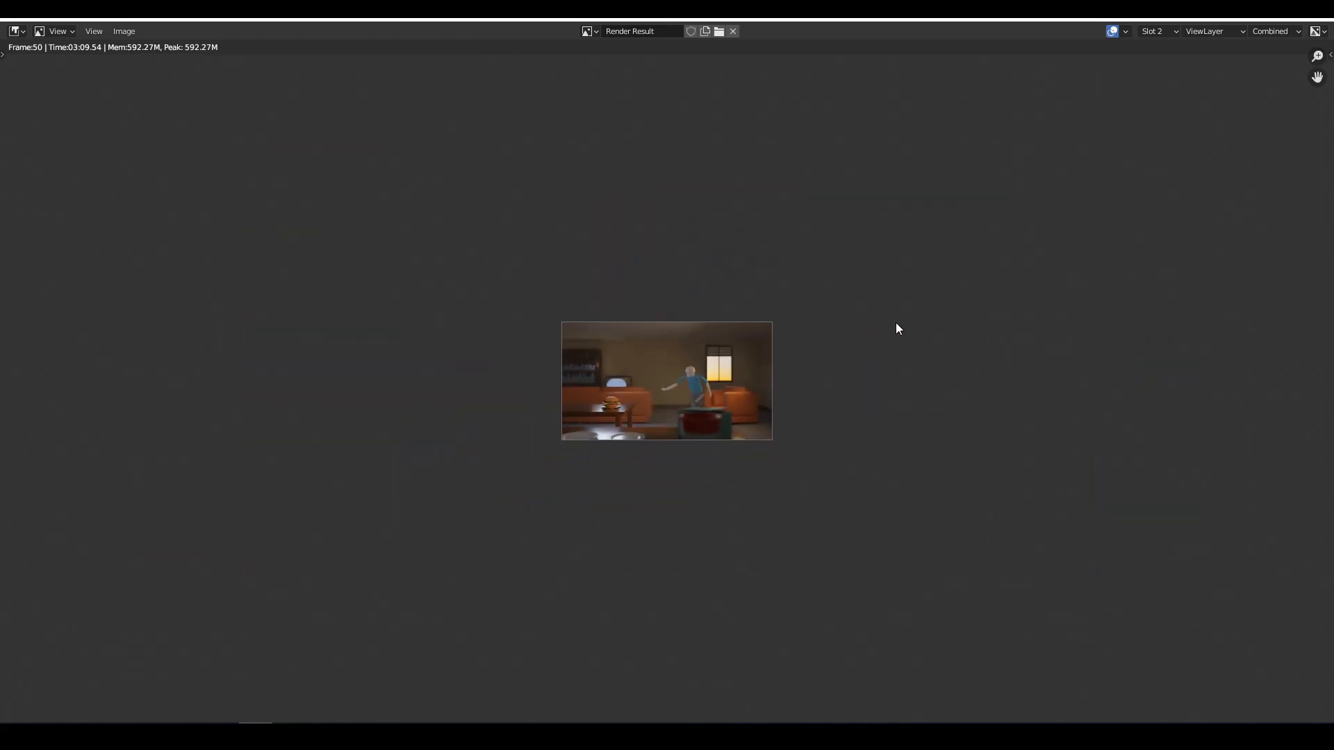
{"action": "scroll", "coordinate": [897, 324], "scroll_direction": "down", "scroll_amount": 2}
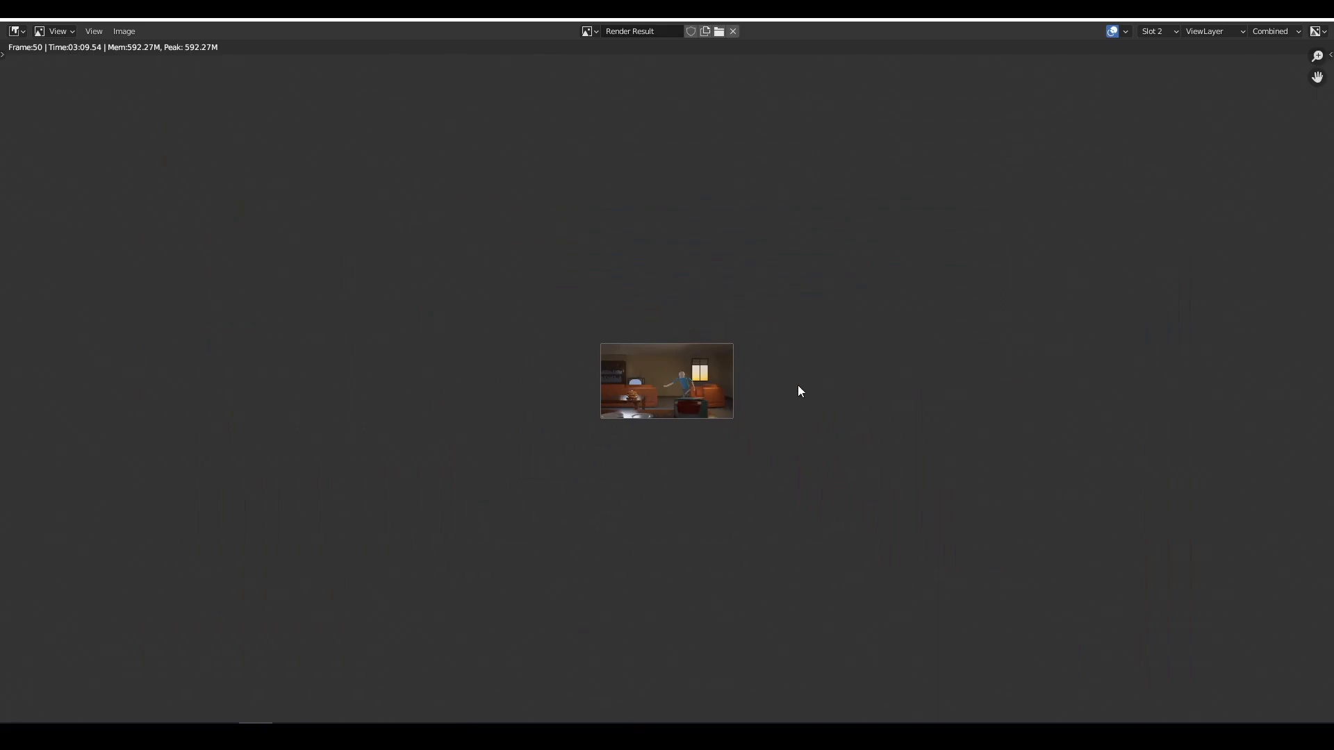
Close the rendered still and start rendering the full animation of the Burger scene
{"action": "key", "text": "Escape"}
{"action": "left_click", "coordinate": [83, 25]}
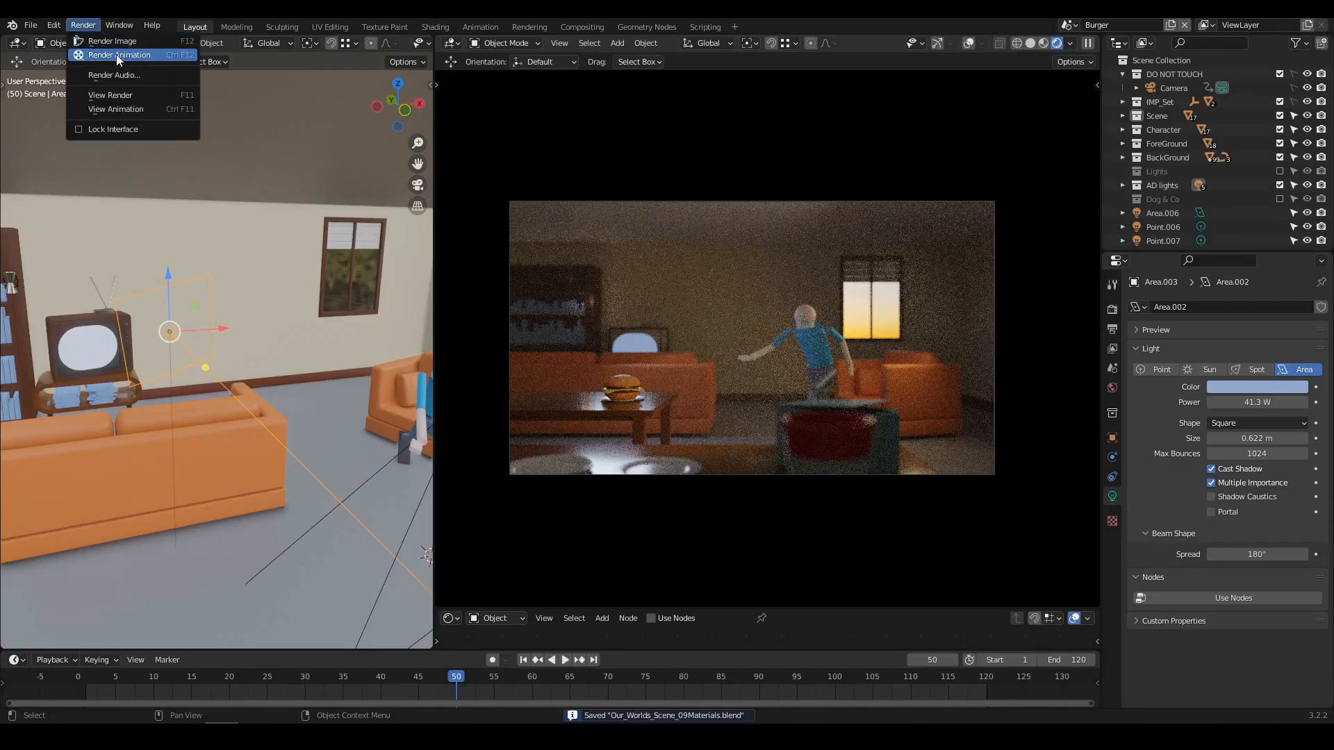
{"action": "left_click", "coordinate": [116, 55]}
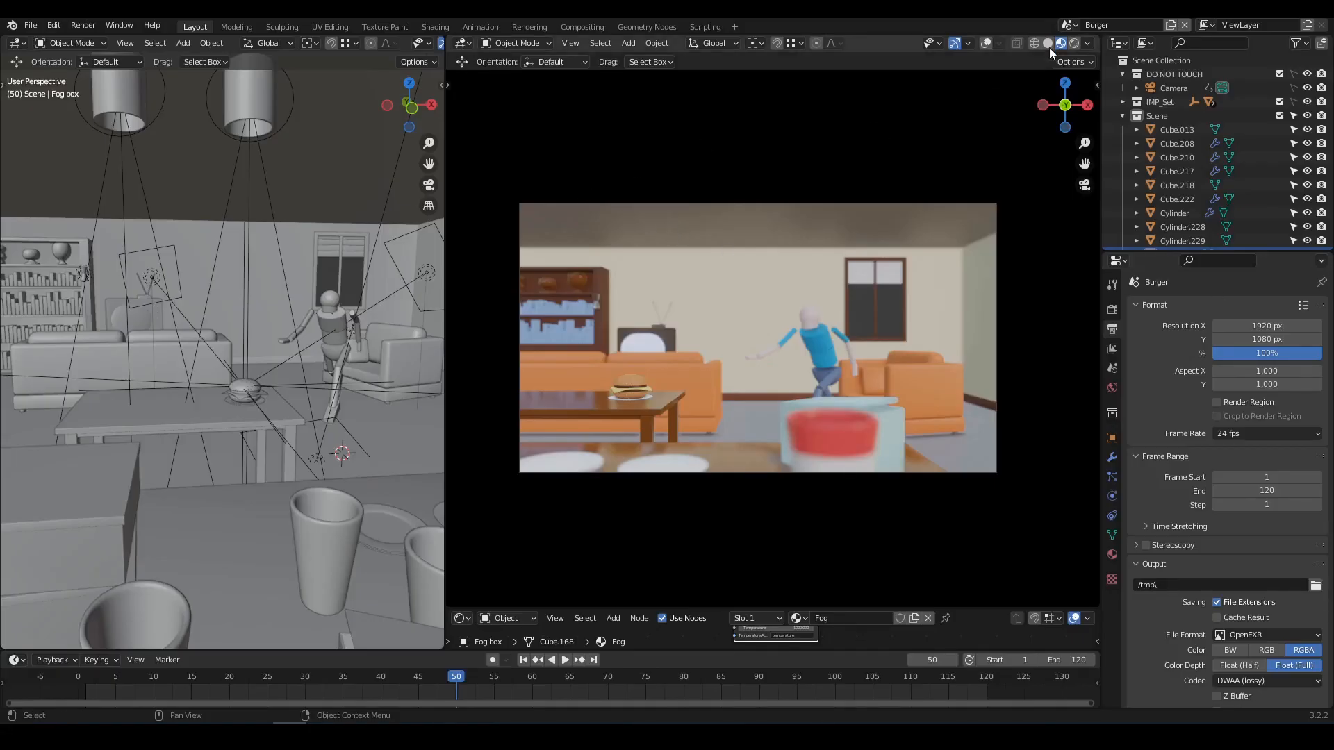
Create a full copy of the Burger scene and name it Zombies
{"action": "left_click", "coordinate": [1171, 25]}
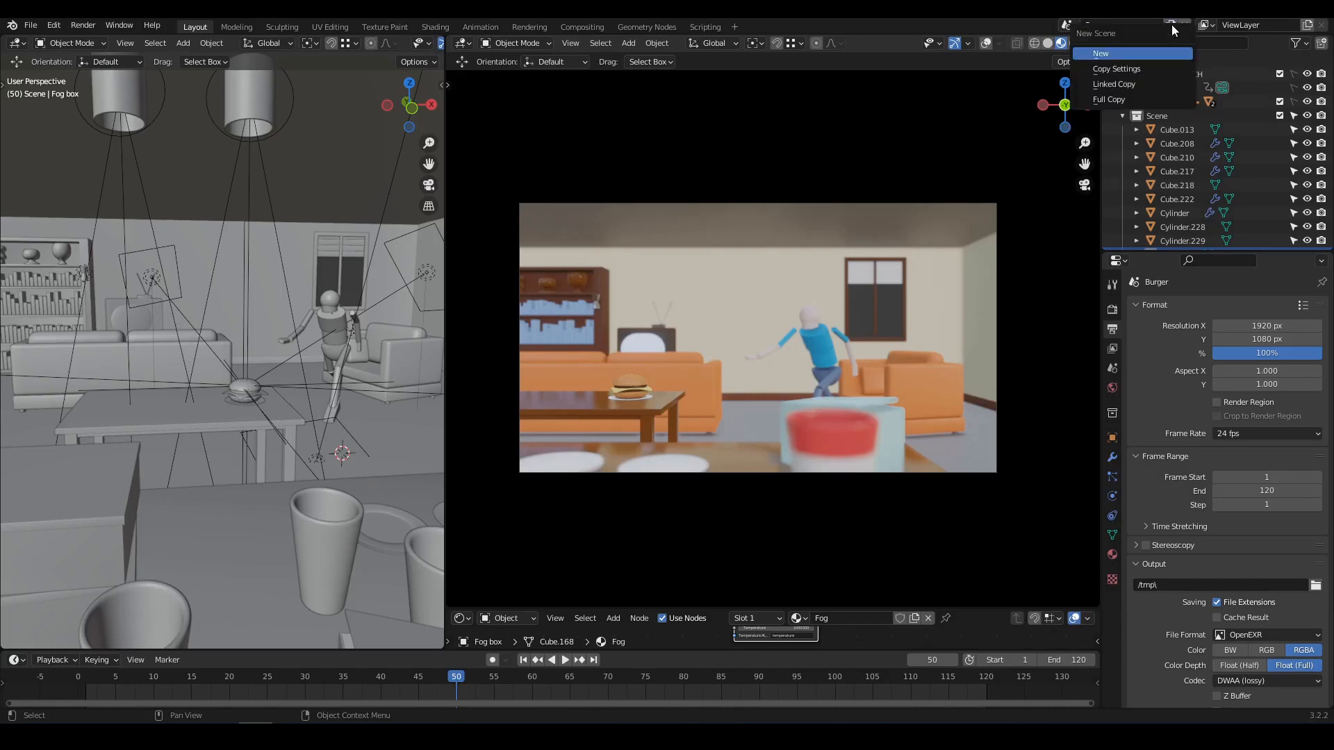
{"action": "left_click", "coordinate": [1111, 99]}
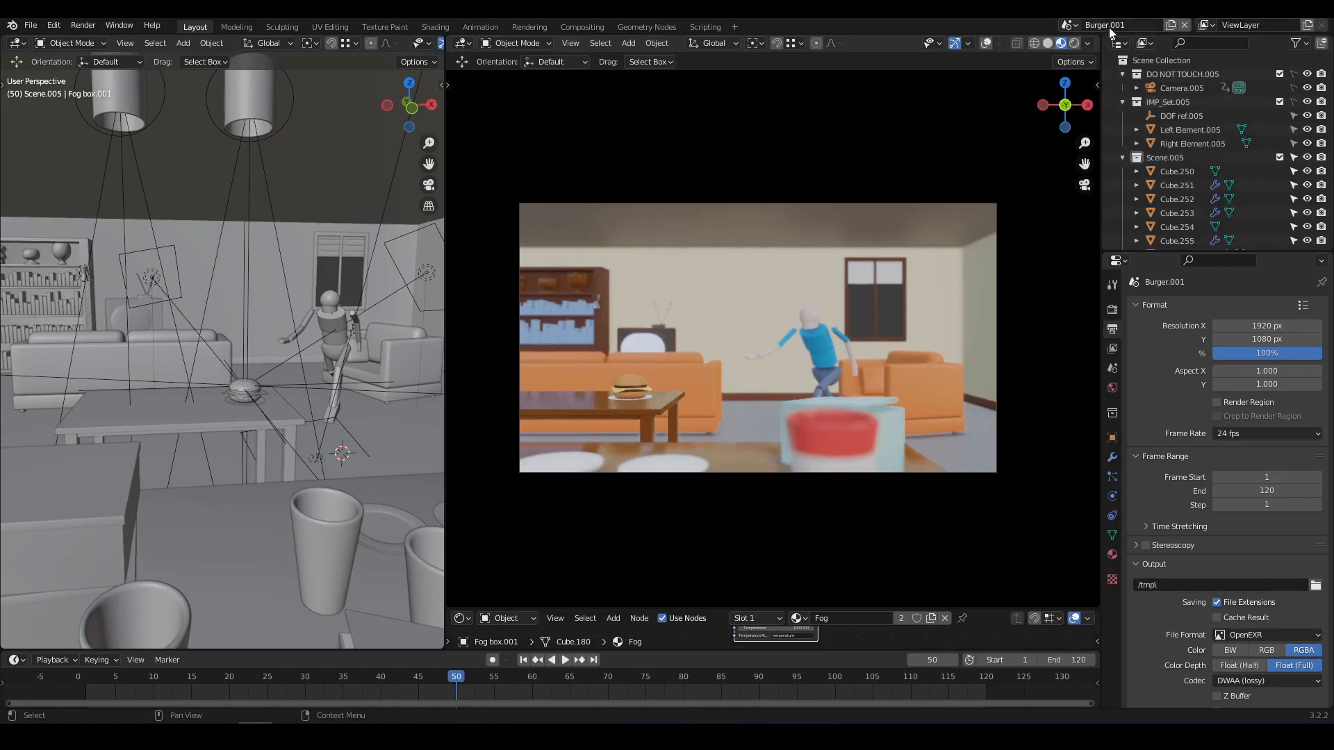
{"action": "type", "text": "Zombies"}
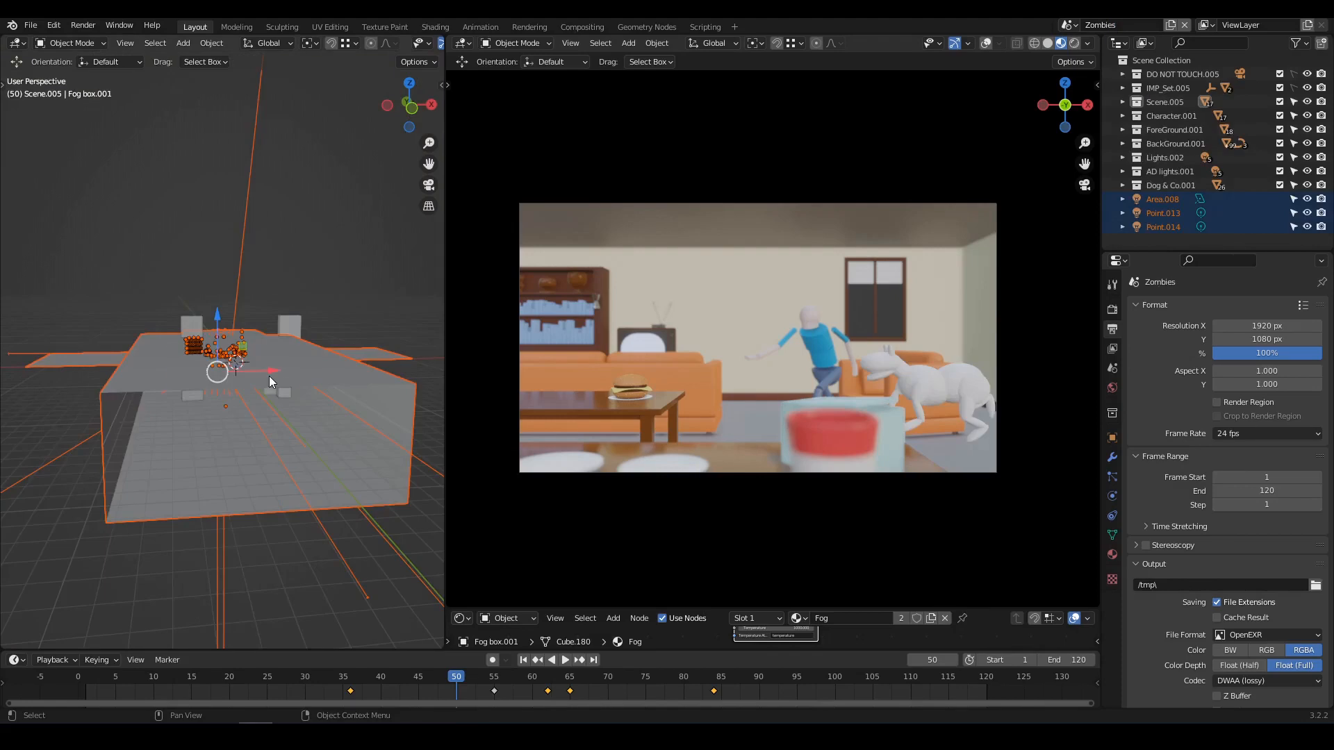
Delete the selected set, character and light objects from the Zombies scene, along with the empty collections from Character.001 through Dog & Co.001
{"action": "key", "text": "x"}
{"action": "left_click", "coordinate": [231, 376]}
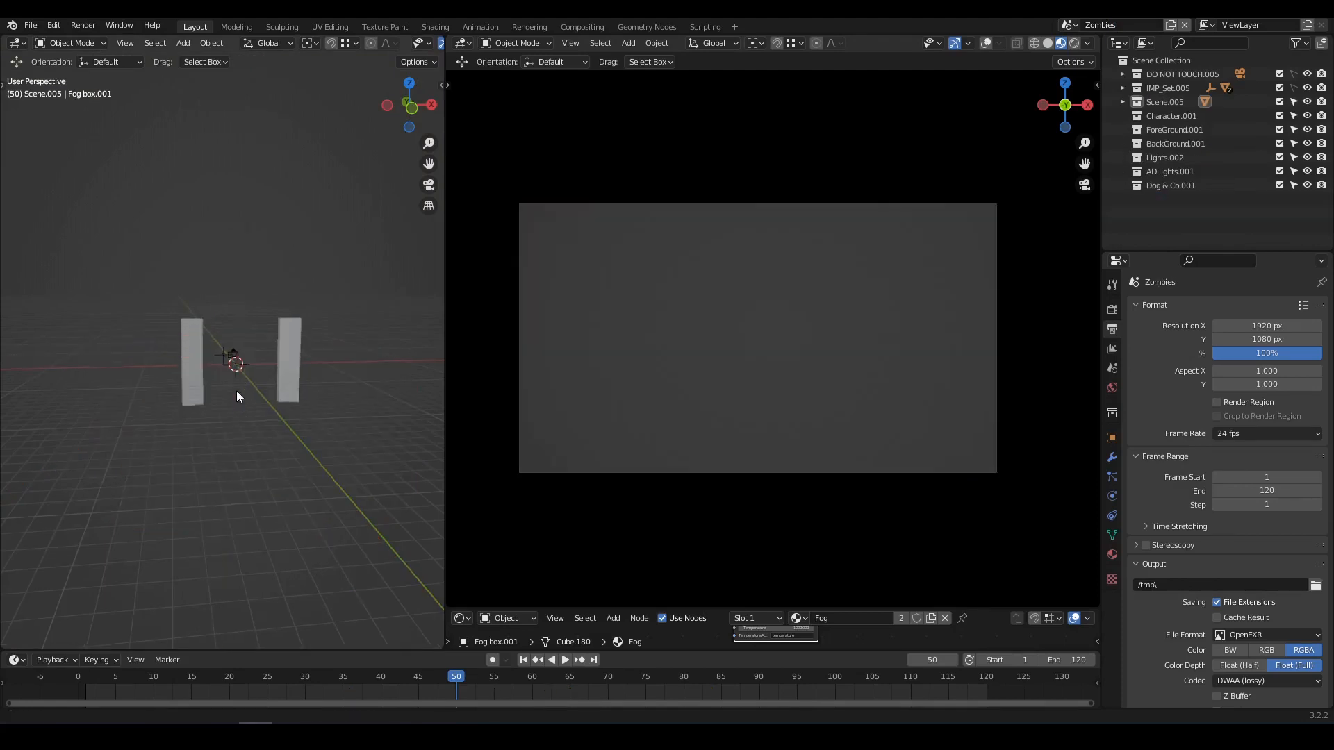
{"action": "scroll", "coordinate": [237, 414], "scroll_direction": "up", "scroll_amount": 5}
{"action": "scroll", "coordinate": [244, 422], "scroll_direction": "up", "scroll_amount": 4}
{"action": "middle_click_drag", "start_coordinate": [288, 469], "coordinate": [254, 402], "text": "shift"}
{"action": "left_click", "coordinate": [1173, 119]}
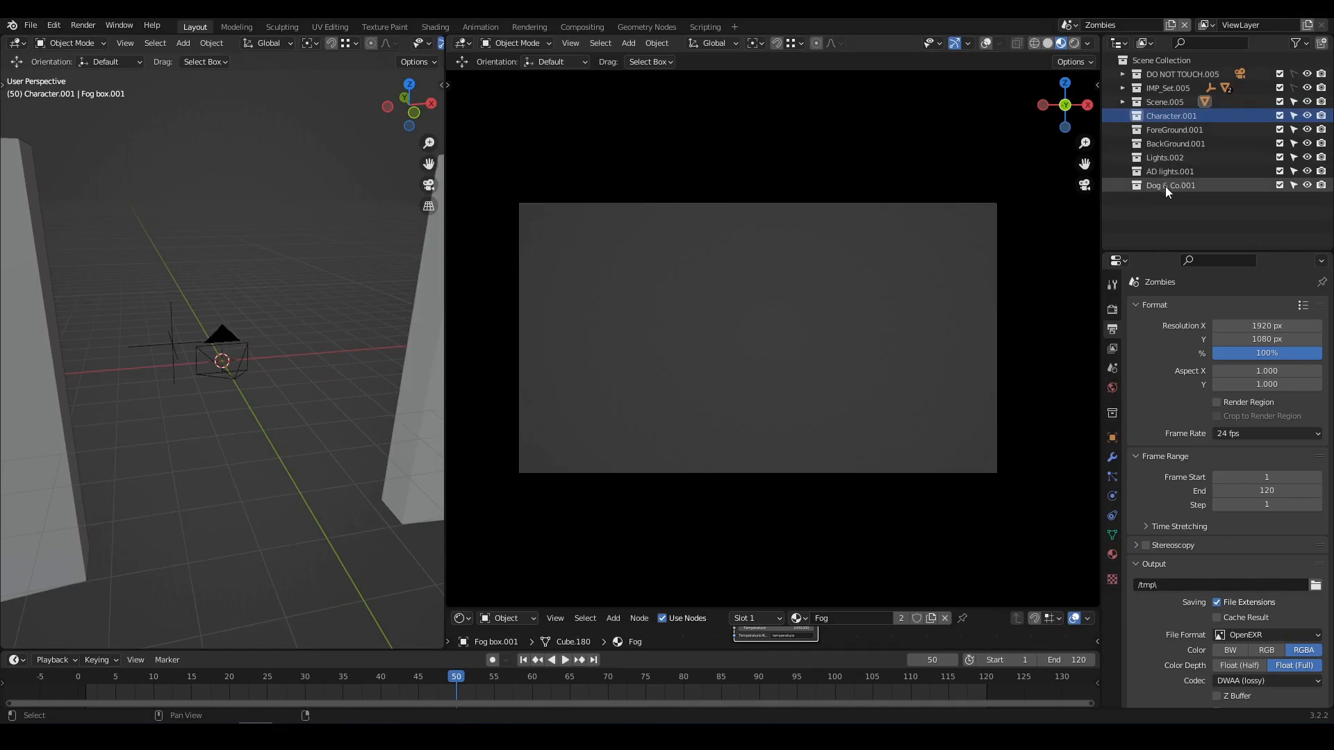
{"action": "left_click", "coordinate": [1165, 186], "text": "shift"}
{"action": "right_click", "coordinate": [1165, 186]}
{"action": "left_click", "coordinate": [1035, 263]}
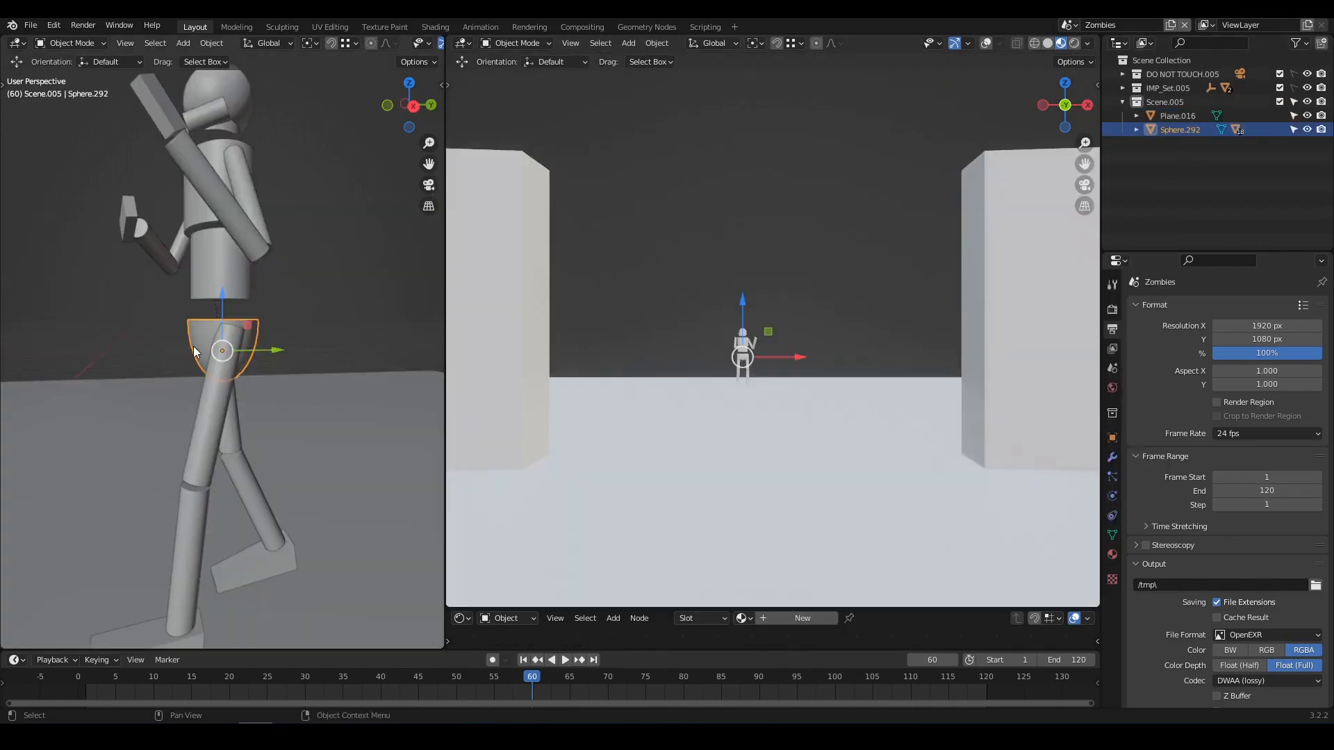
Clear the rotation of the figure's pelvis and rotate the forward thigh upright in the right side view
{"action": "key", "text": "alt+r"}
{"action": "scroll", "coordinate": [201, 352], "scroll_direction": "up", "scroll_amount": 3}
{"action": "left_click", "coordinate": [218, 360]}
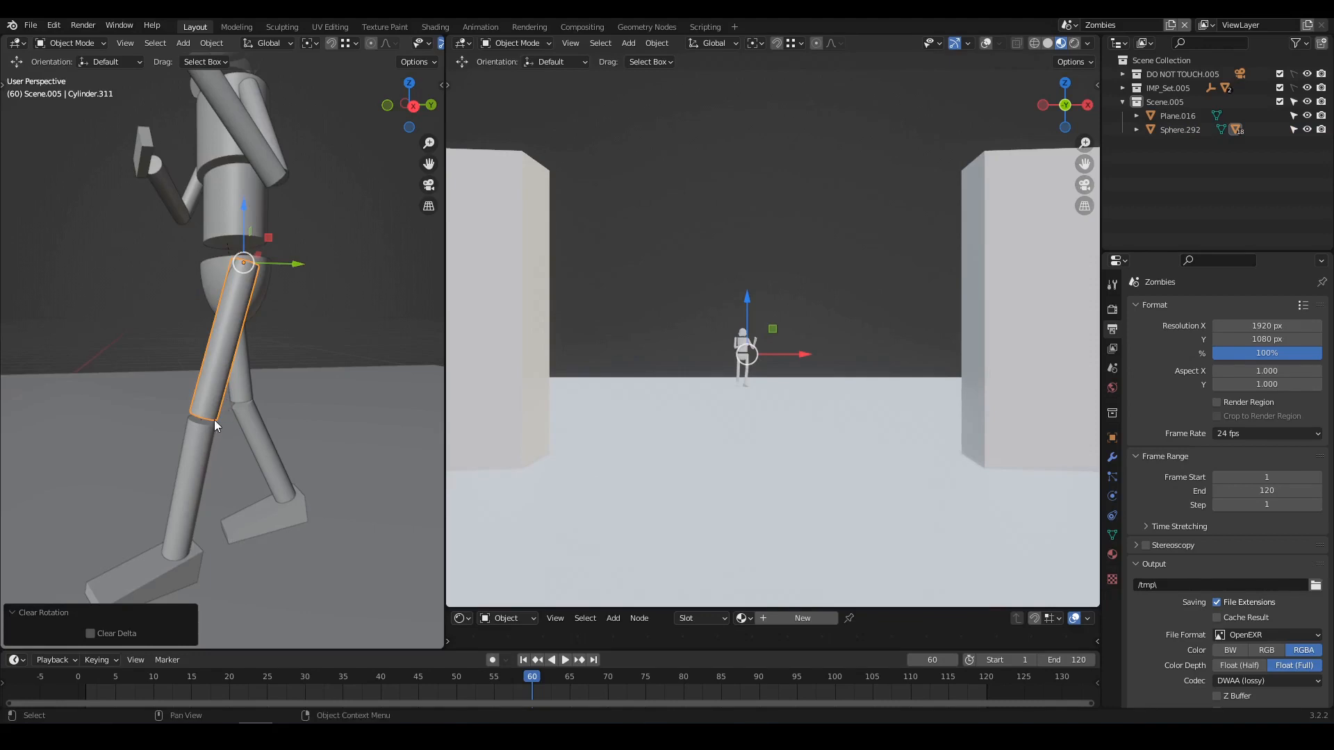
{"action": "scroll", "coordinate": [214, 419], "scroll_direction": "down", "scroll_amount": 3}
{"action": "key", "text": "KP_1"}
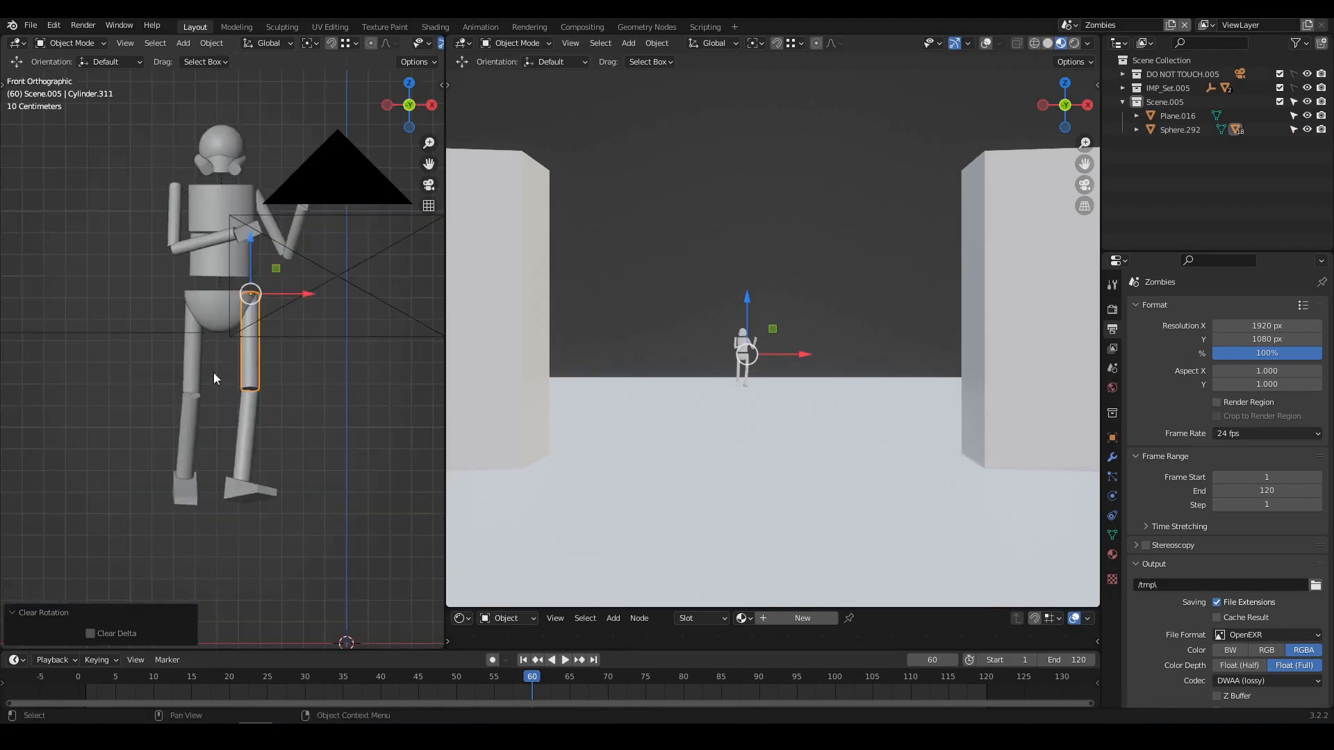
{"action": "key", "text": "KP_3"}
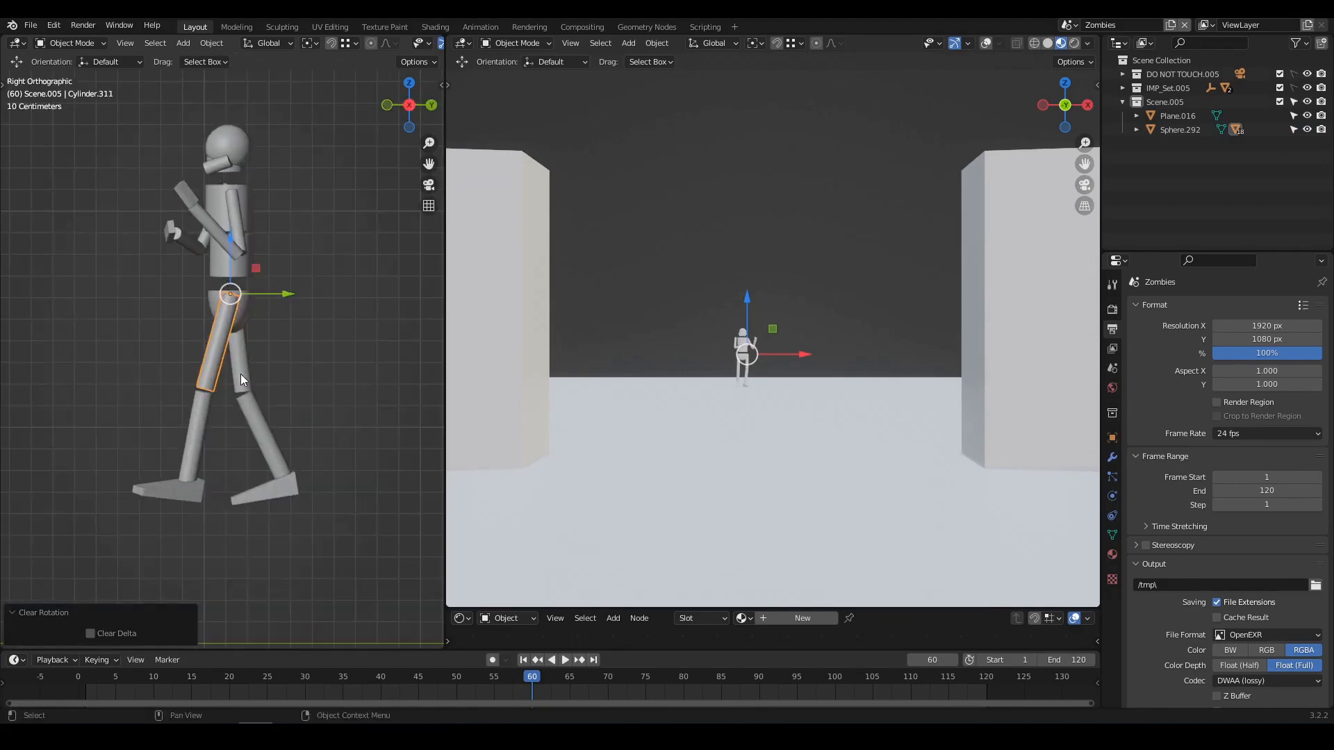
{"action": "key", "text": "r"}
{"action": "left_click", "coordinate": [247, 444]}
Rotate the shin of the same leg to vertical and level its foot
{"action": "left_click", "coordinate": [237, 471]}
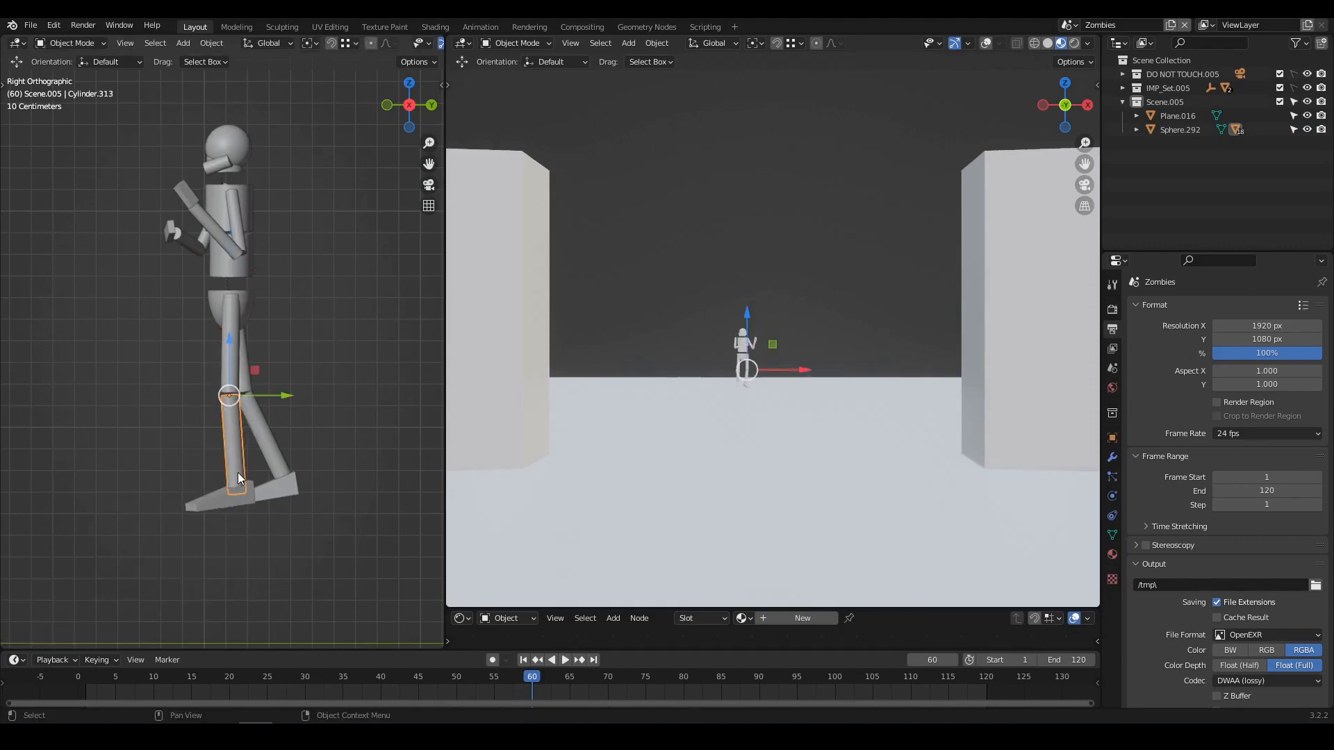
{"action": "key", "text": "r"}
{"action": "left_click", "coordinate": [230, 475]}
{"action": "left_click", "coordinate": [210, 495]}
{"action": "key", "text": "r"}
{"action": "left_click", "coordinate": [245, 389]}
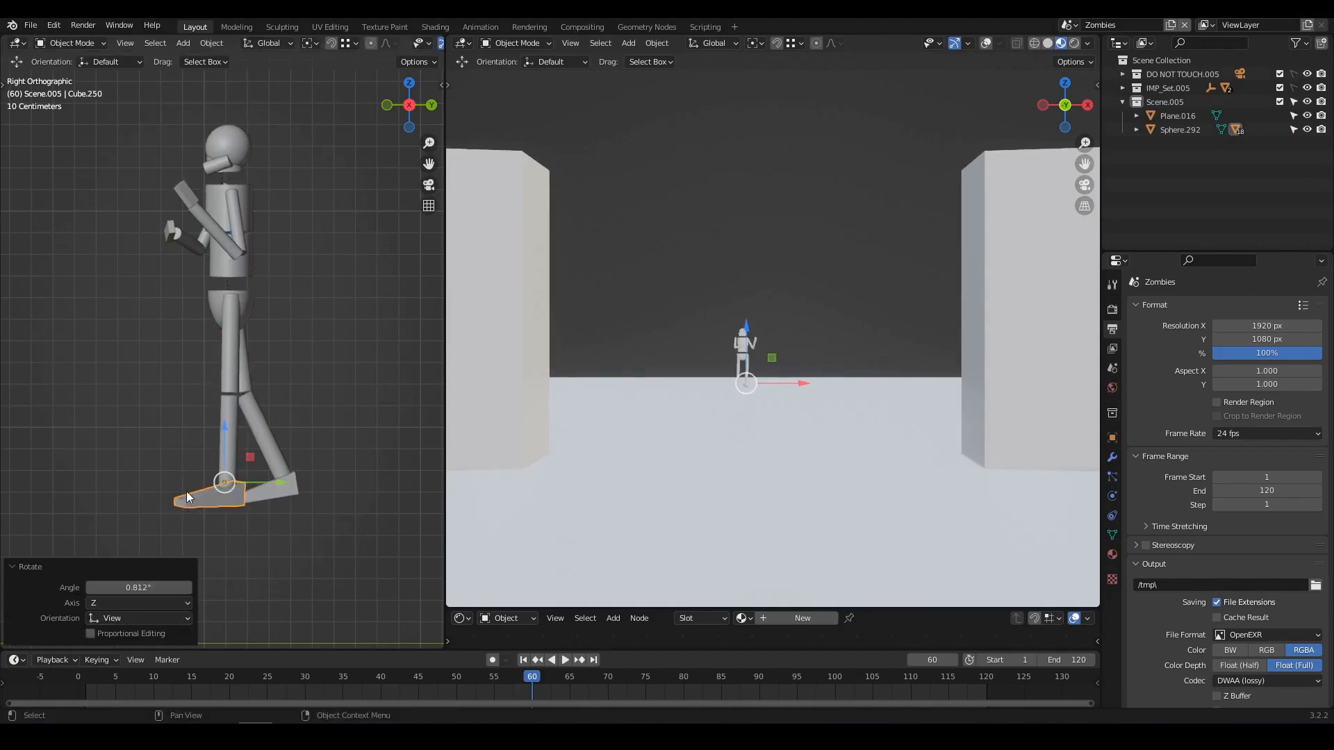
Straighten the rear leg by rotating its thigh about 8° and its shin about 18°, and level its foot
{"action": "left_click", "coordinate": [245, 381]}
{"action": "key", "text": "r"}
{"action": "left_click", "coordinate": [286, 445]}
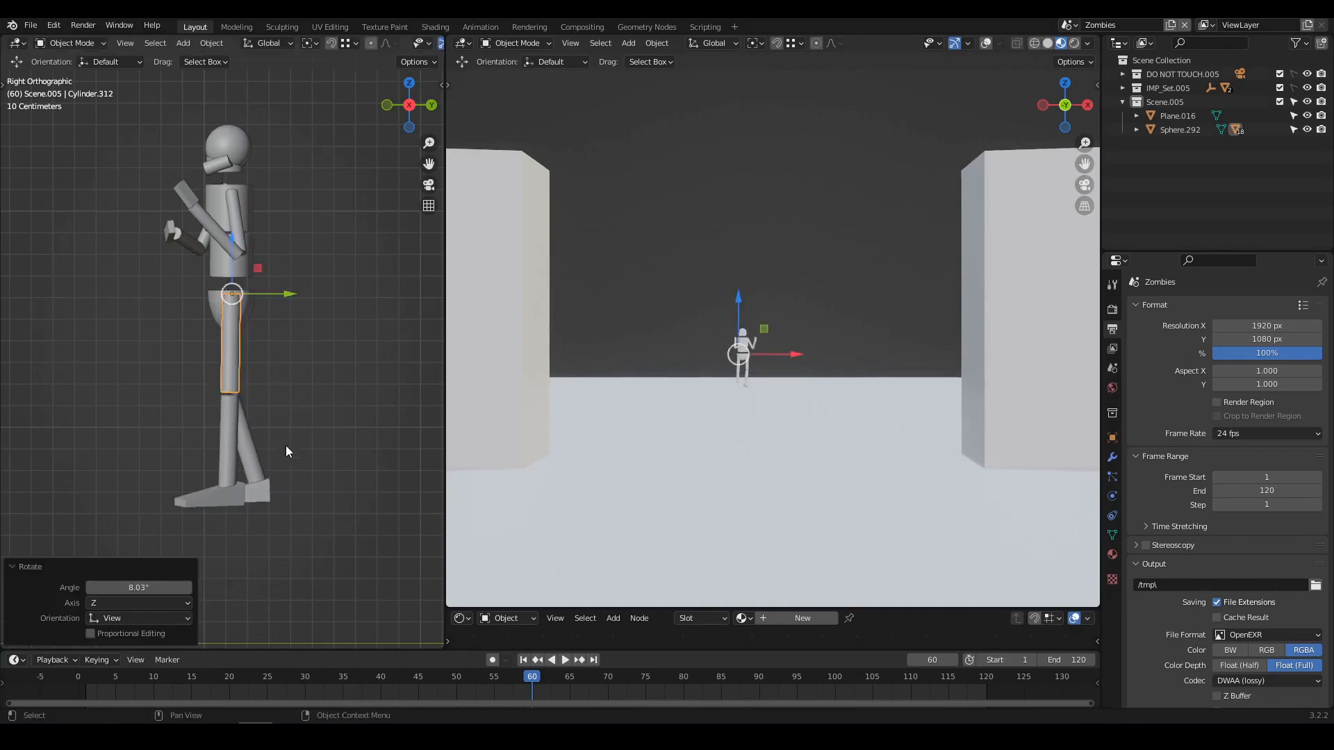
{"action": "left_click", "coordinate": [258, 464]}
{"action": "key", "text": "r"}
{"action": "left_click", "coordinate": [276, 494]}
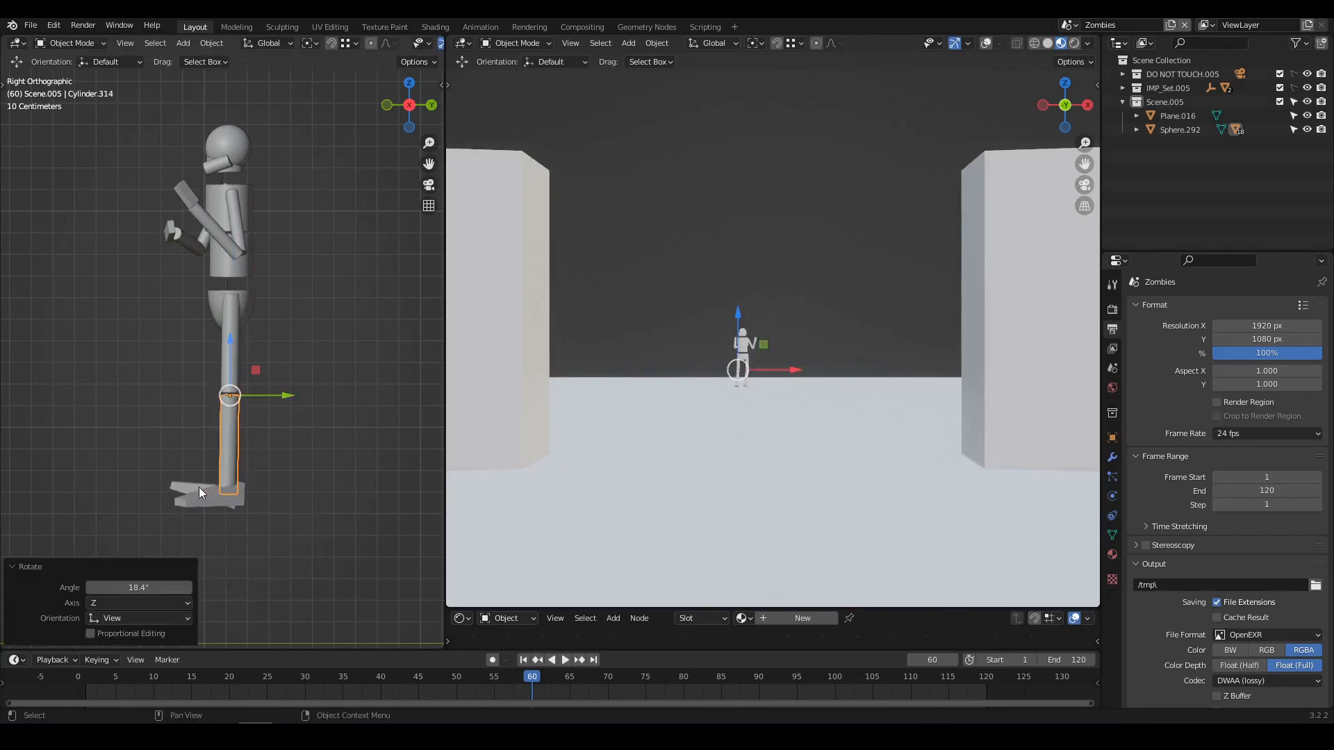
{"action": "left_click", "coordinate": [203, 495]}
{"action": "key", "text": "r"}
{"action": "left_click", "coordinate": [175, 497]}
Clear the rotation of the figure's upper arm
{"action": "middle_click_drag", "start_coordinate": [220, 303], "coordinate": [241, 331], "text": "shift"}
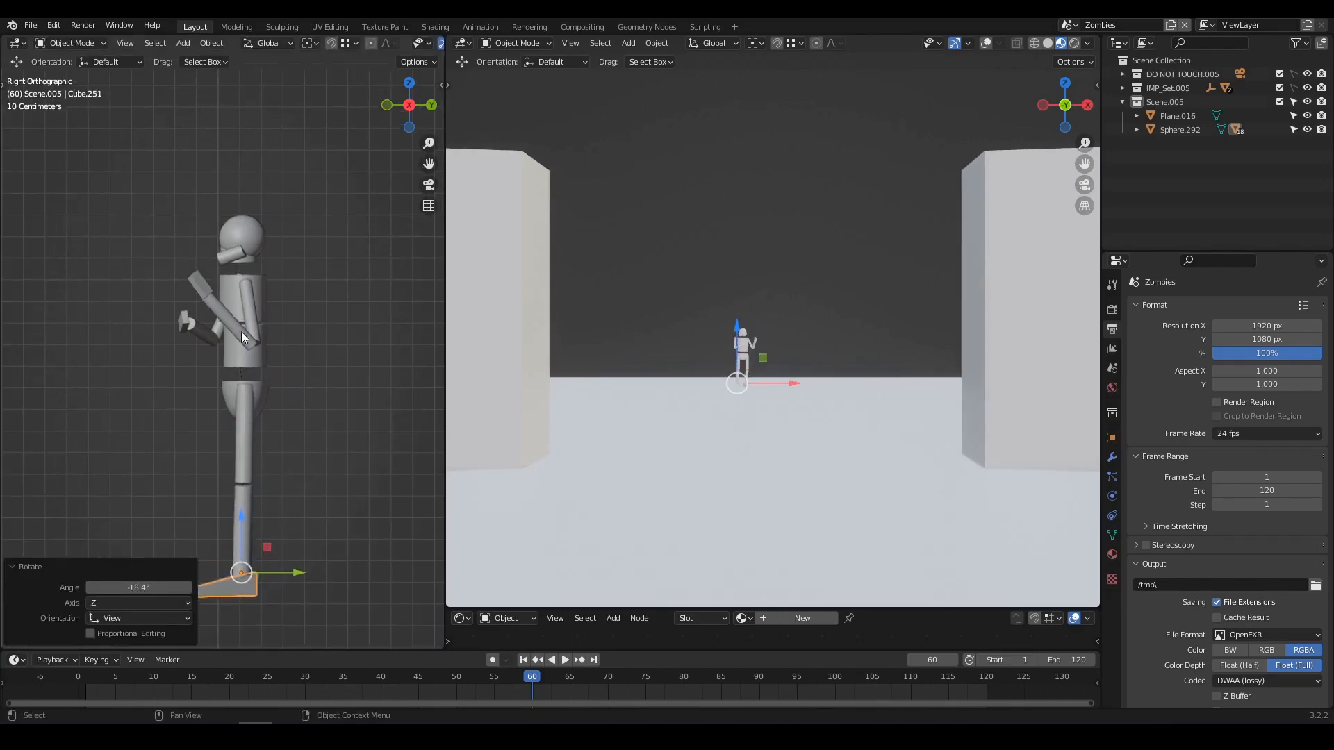
{"action": "left_click", "coordinate": [251, 313]}
{"action": "key", "text": "alt+r"}
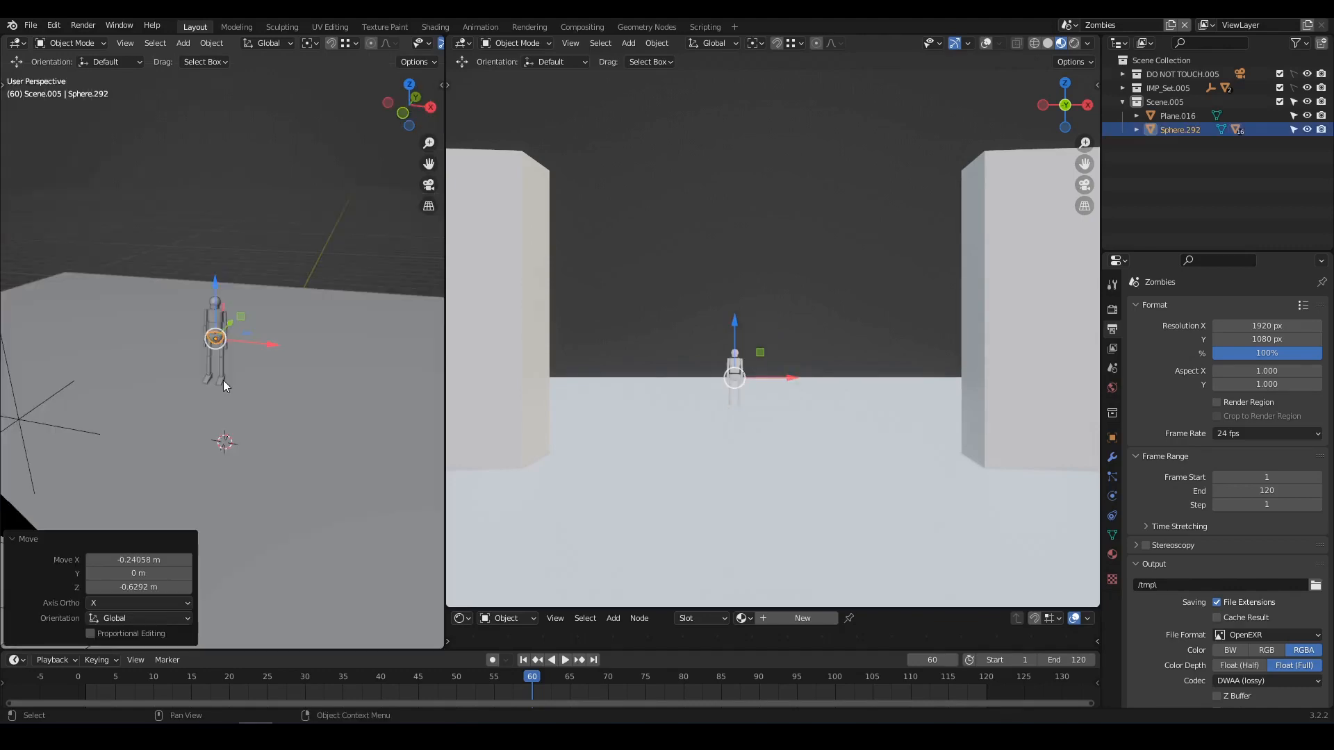
Duplicate the zombie figure five times in the top view, scattering the copies into a loose crowd
{"action": "middle_click_drag", "start_coordinate": [223, 381], "coordinate": [202, 428]}
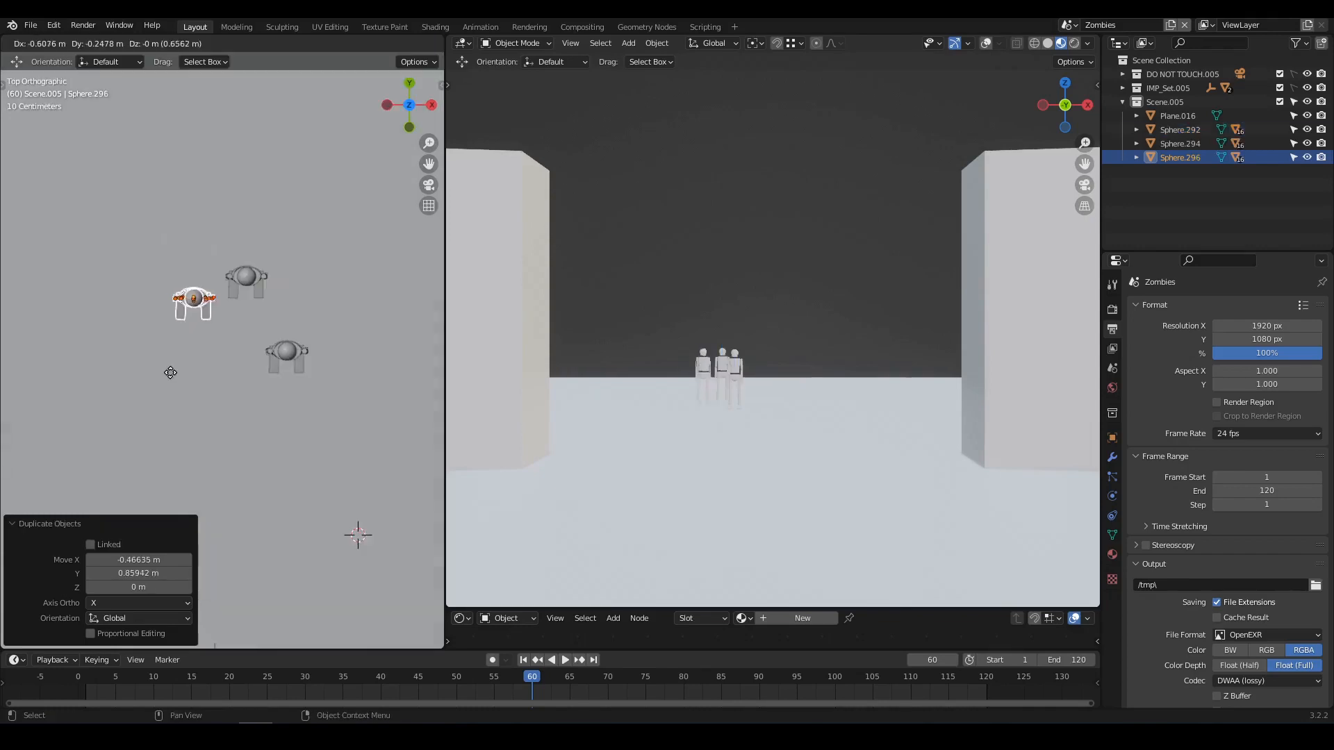
{"action": "left_click", "coordinate": [239, 343]}
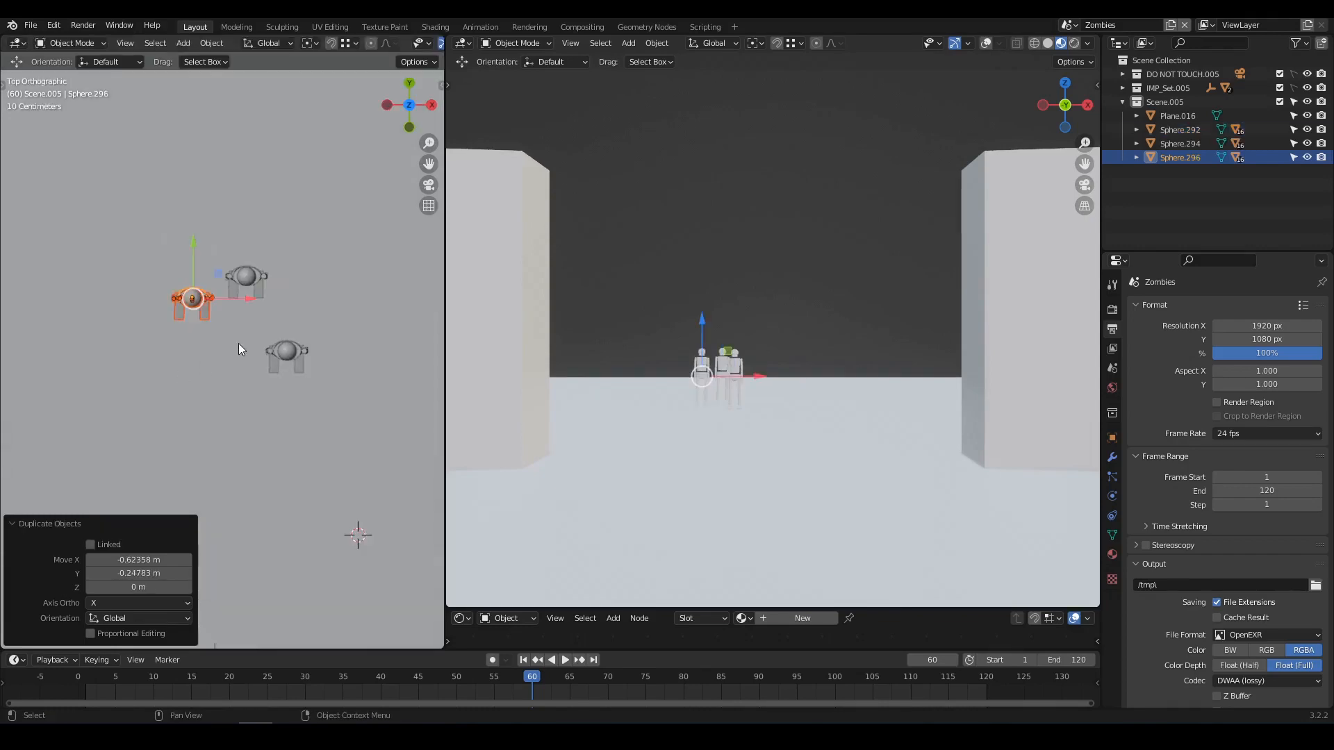
{"action": "key", "text": "shift+d"}
{"action": "left_click", "coordinate": [200, 289]}
{"action": "key", "text": "shift+d"}
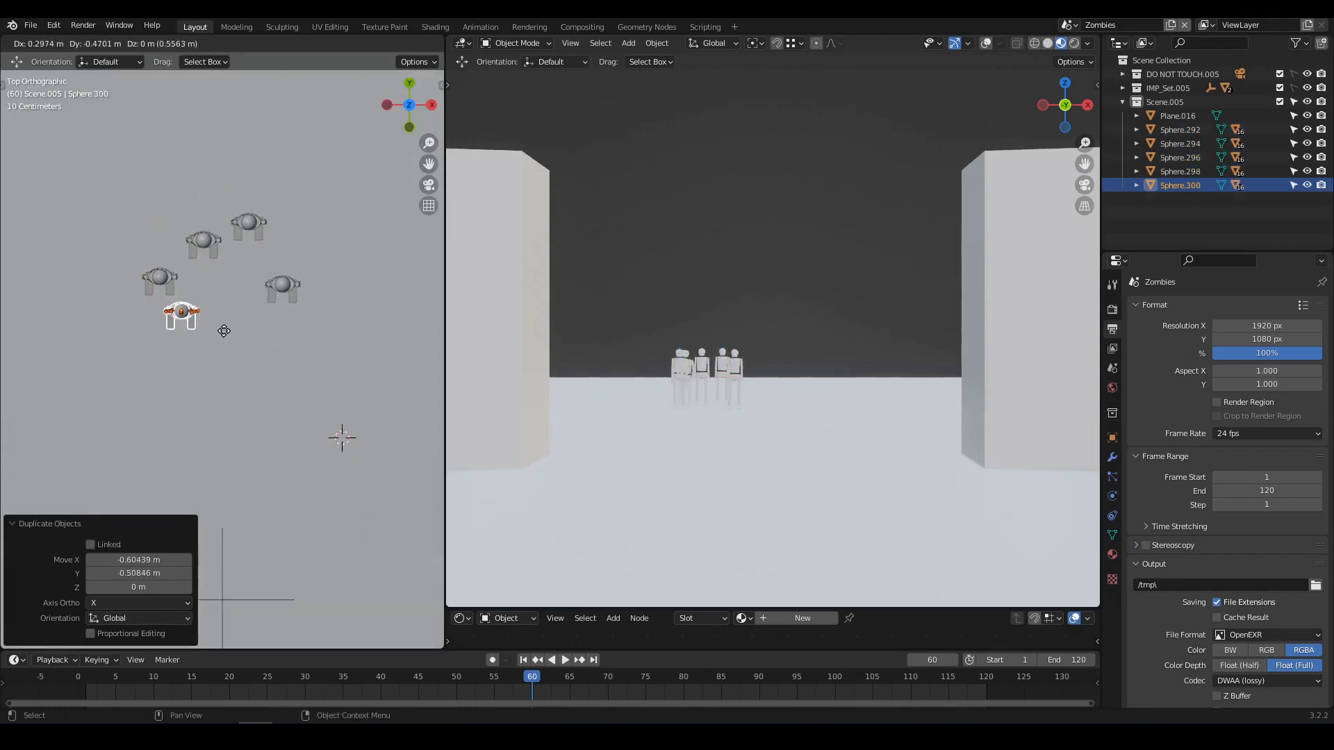
{"action": "left_click", "coordinate": [222, 327]}
{"action": "key", "text": "shift+d"}
{"action": "left_click", "coordinate": [290, 384]}
{"action": "key", "text": "shift+d"}
{"action": "left_click", "coordinate": [358, 387]}
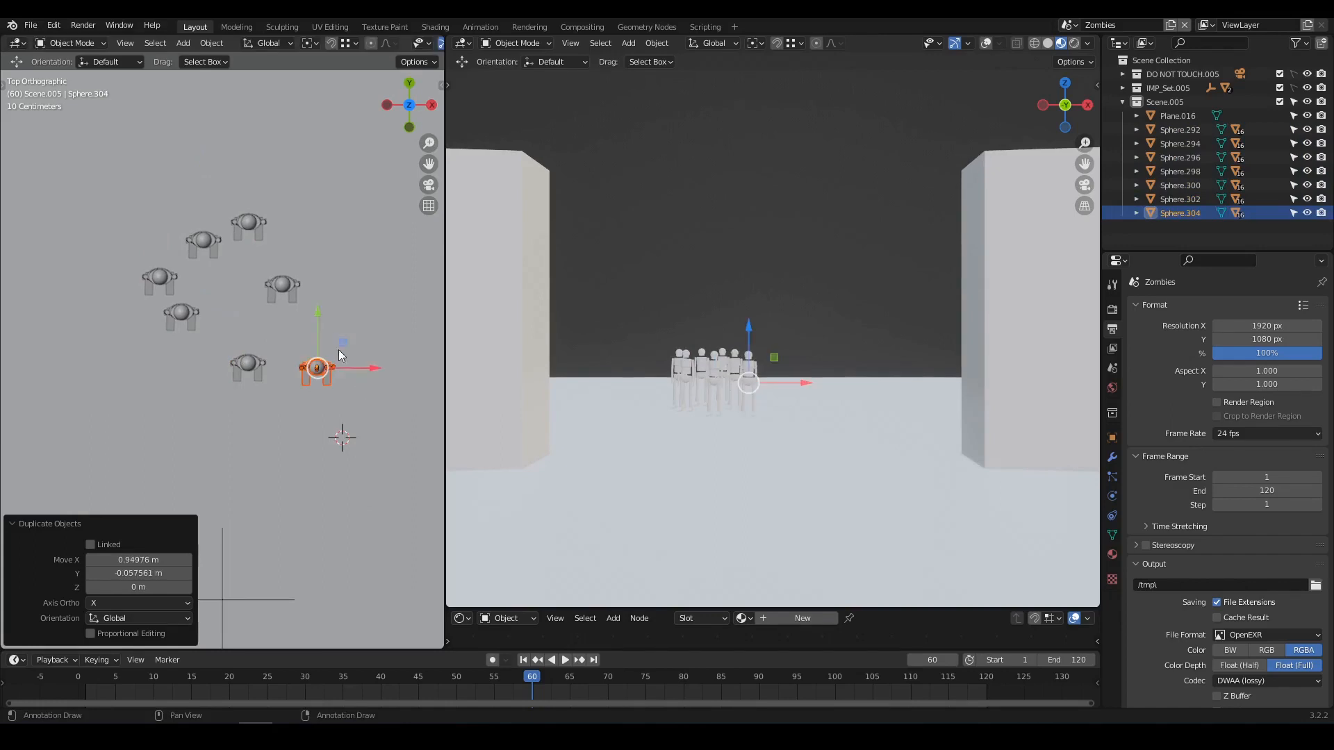
{"action": "middle_click_drag", "start_coordinate": [335, 306], "coordinate": [296, 326], "text": "shift"}
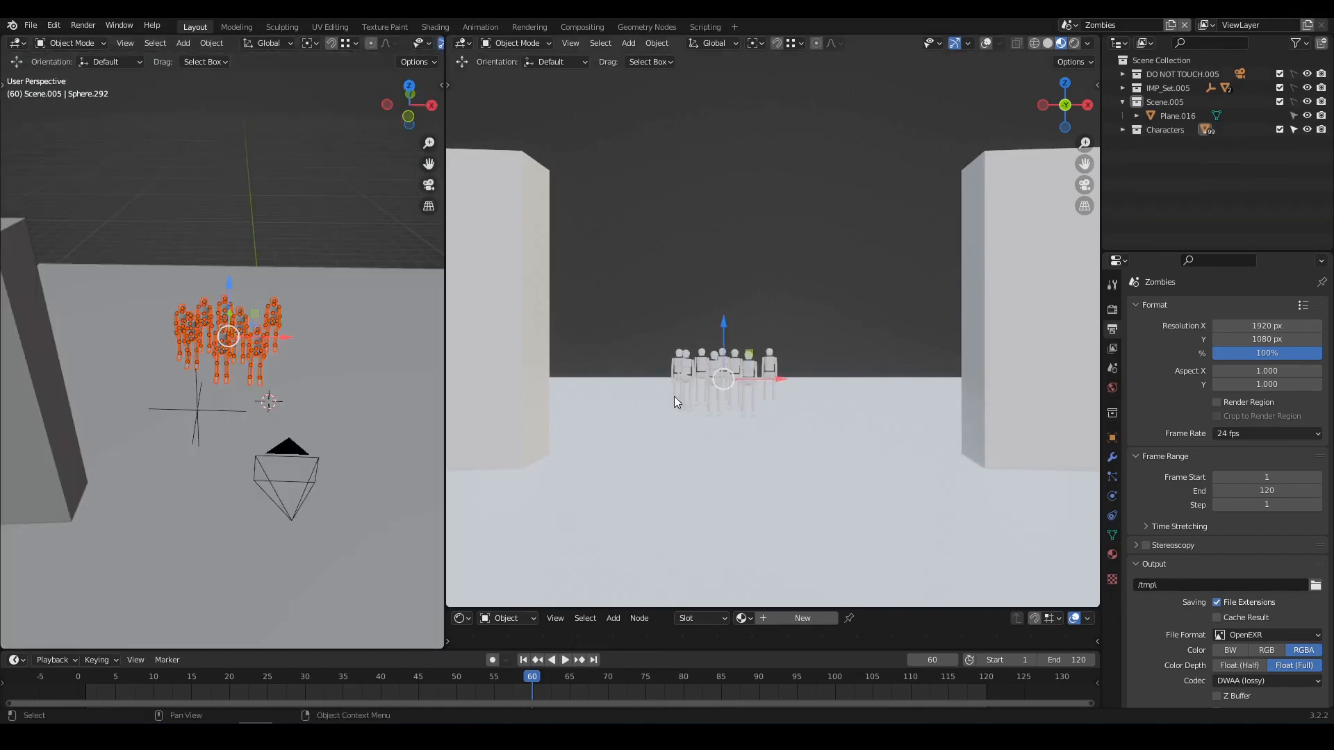
Look through the scene camera and move the whole crowd about 1.17 m in X and -5.02 m in Y toward it
{"action": "key", "text": "KP_0"}
{"action": "middle_click_drag", "start_coordinate": [277, 400], "coordinate": [273, 338]}
{"action": "key", "text": "g"}
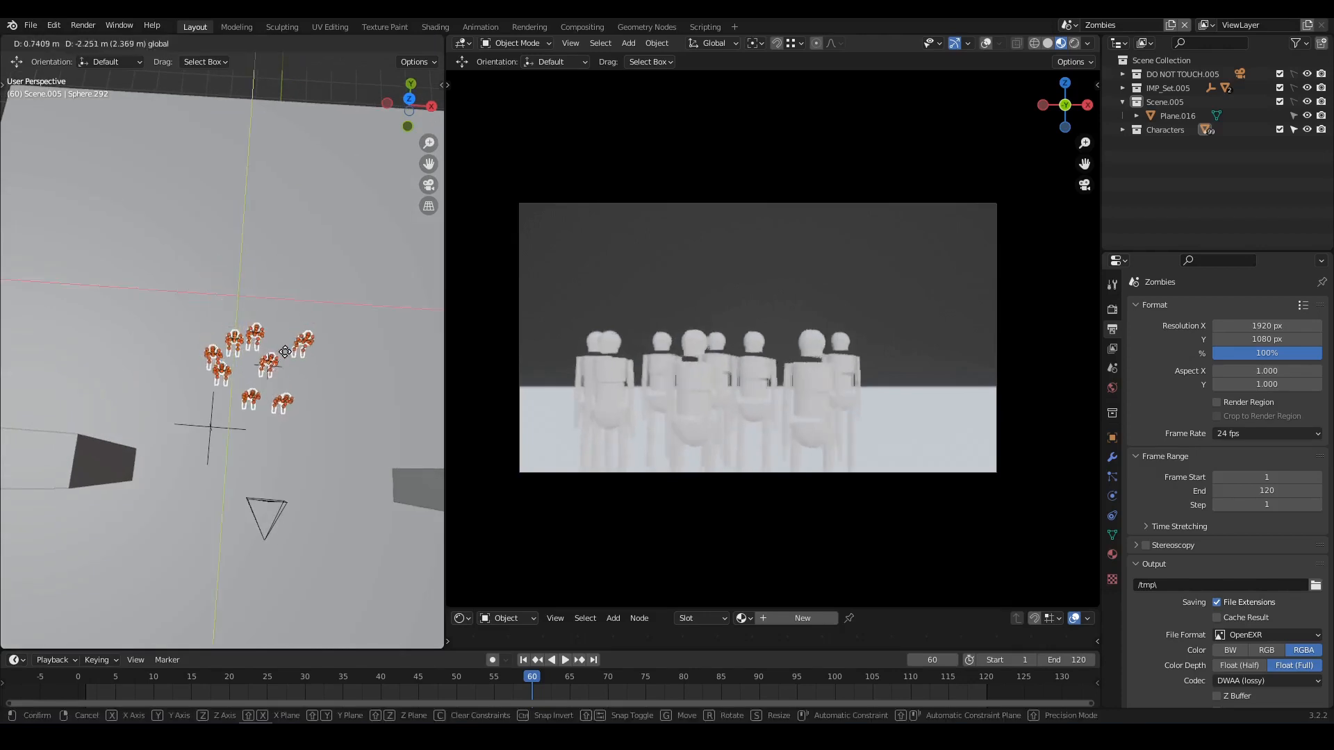
{"action": "left_click", "coordinate": [293, 444]}
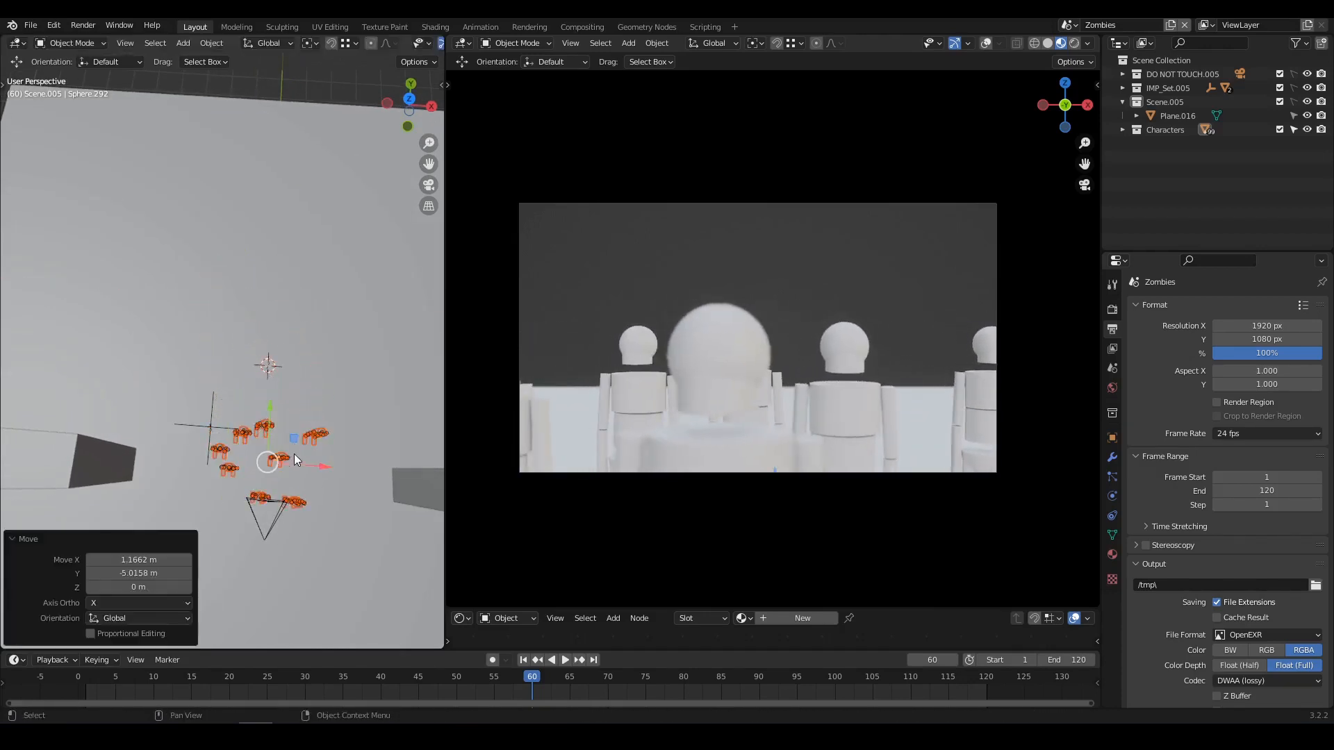
{"action": "middle_click_drag", "start_coordinate": [294, 453], "coordinate": [264, 328]}
Spread the legs of the turned figure by rotating both thighs outward, the second by about -10.6°
{"action": "scroll", "coordinate": [264, 328], "scroll_direction": "up", "scroll_amount": 2}
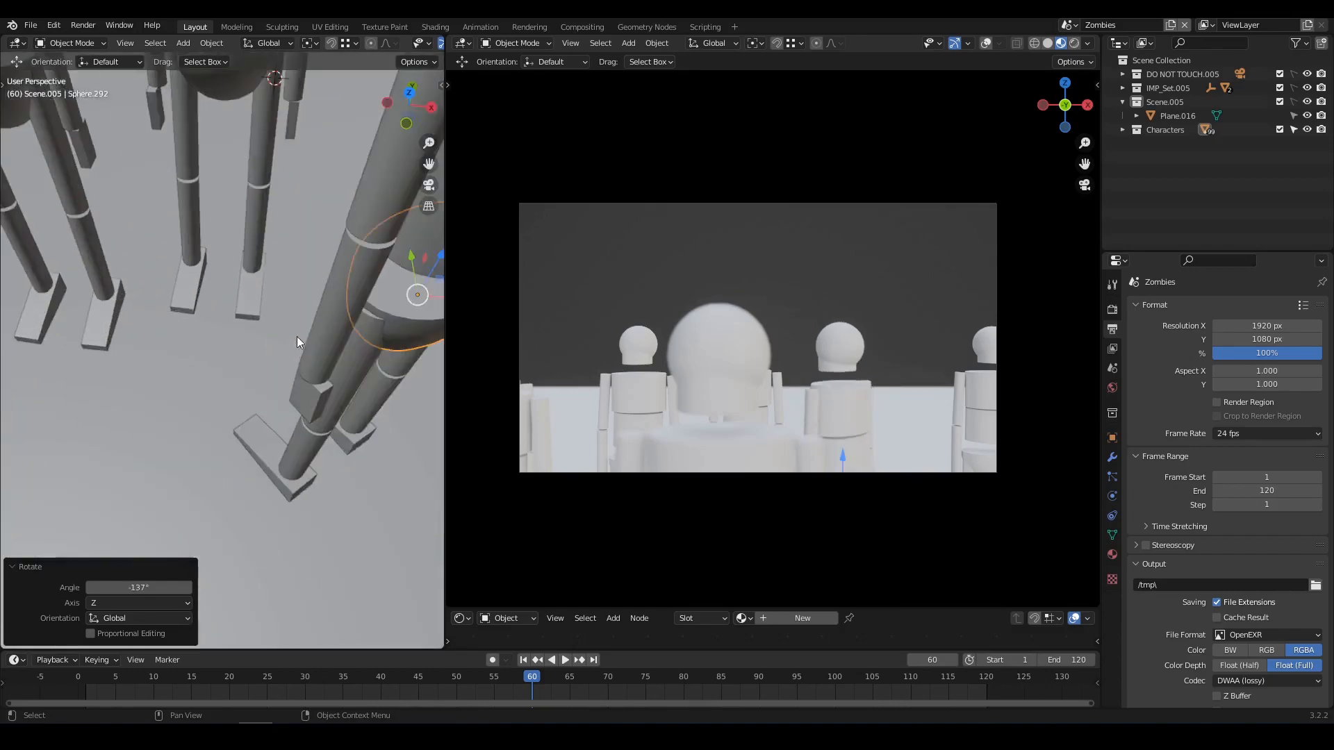
{"action": "middle_click_drag", "start_coordinate": [297, 336], "coordinate": [230, 328]}
{"action": "scroll", "coordinate": [217, 336], "scroll_direction": "down", "scroll_amount": 3}
{"action": "scroll", "coordinate": [240, 327], "scroll_direction": "up", "scroll_amount": 2}
{"action": "left_click", "coordinate": [251, 327]}
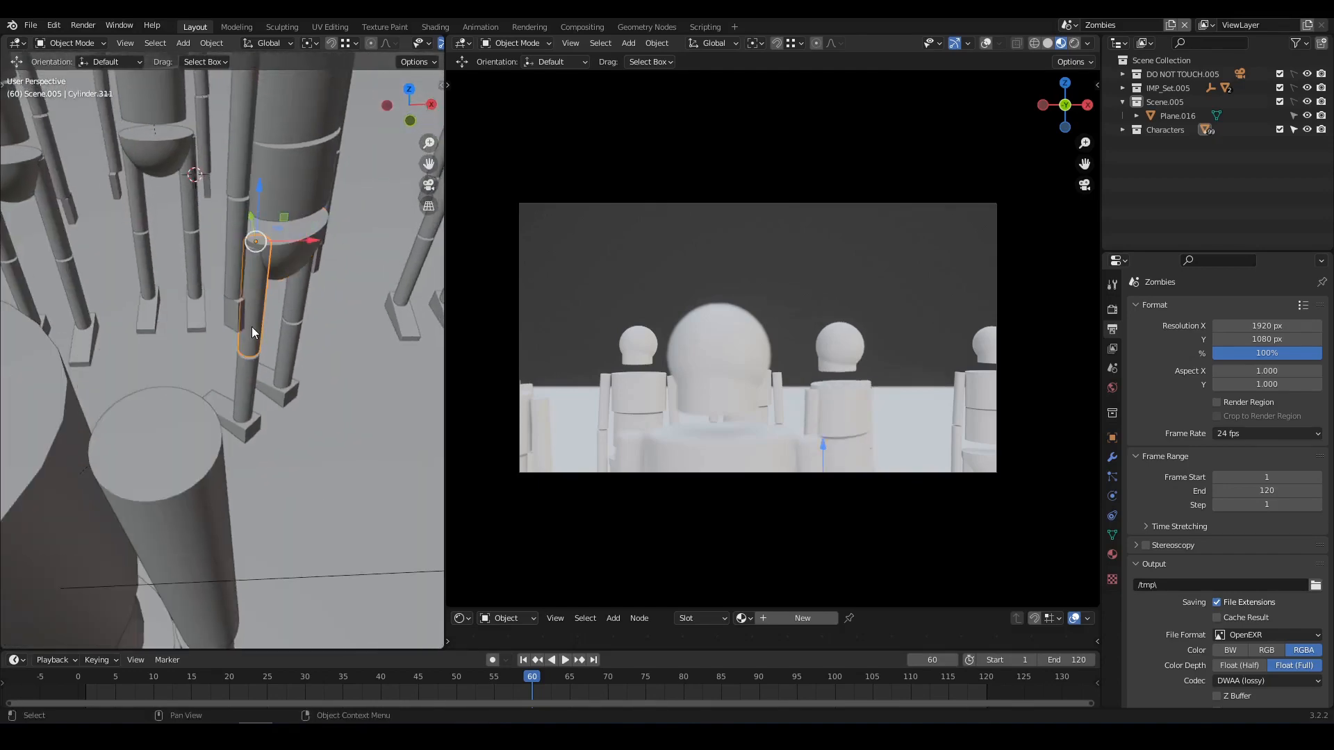
{"action": "scroll", "coordinate": [251, 327], "scroll_direction": "up", "scroll_amount": 3}
{"action": "scroll", "coordinate": [253, 327], "scroll_direction": "down", "scroll_amount": 3}
{"action": "mouse_move", "coordinate": [276, 336]}
{"action": "middle_mouse_down"}
{"action": "mouse_move", "coordinate": [227, 304]}
{"action": "mouse_move", "coordinate": [268, 336]}
{"action": "middle_mouse_up"}
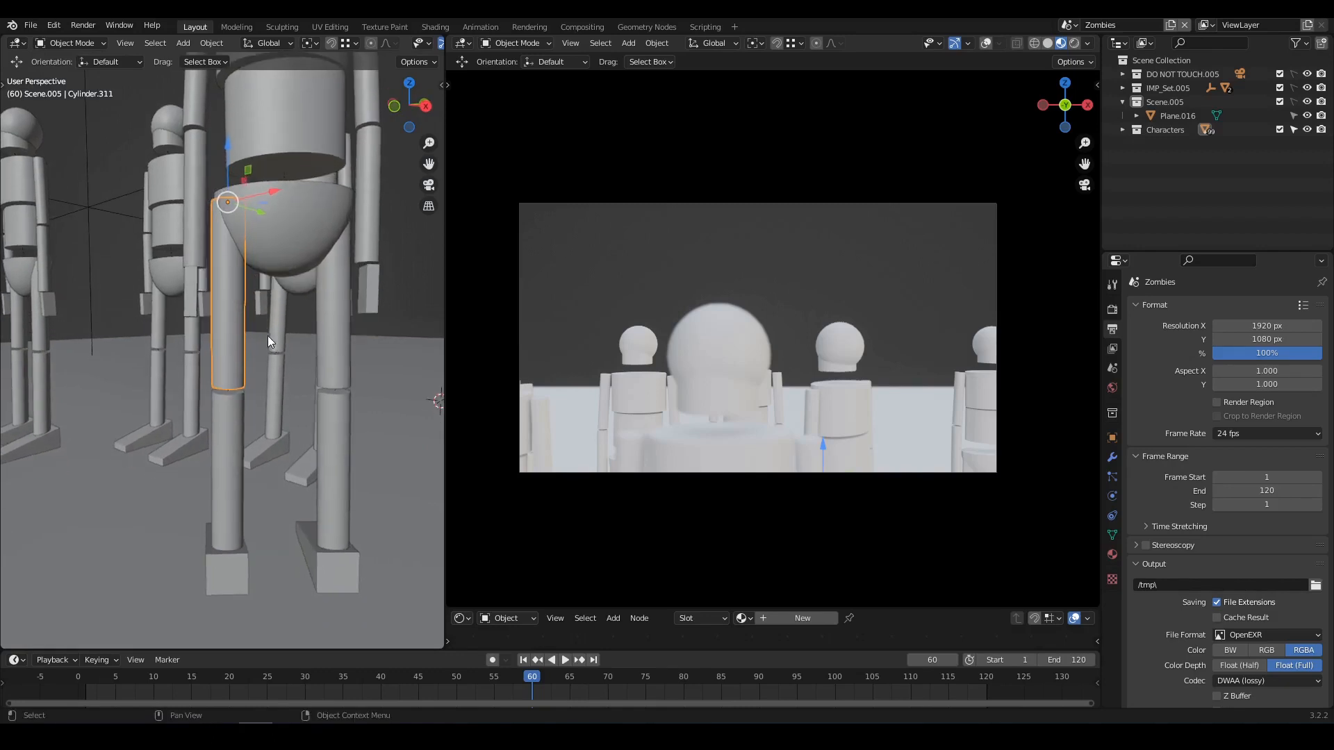
{"action": "key", "text": "r"}
{"action": "left_click", "coordinate": [295, 386]}
{"action": "left_click", "coordinate": [295, 385]}
{"action": "key", "text": "r"}
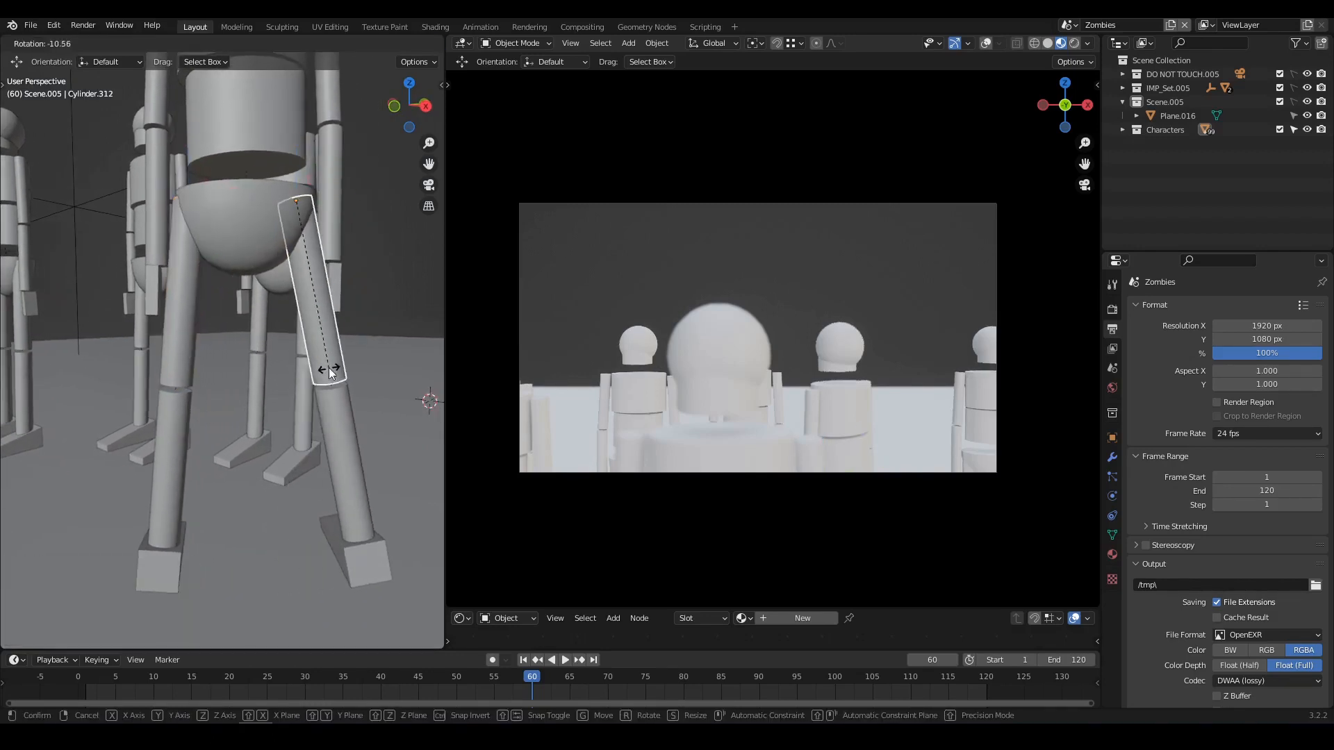
{"action": "left_click", "coordinate": [328, 369]}
Rotate the figure's two thighs in side view to put its legs into a walking stride
{"action": "middle_click_drag", "start_coordinate": [187, 444], "coordinate": [286, 316]}
{"action": "left_click", "coordinate": [234, 286]}
{"action": "key", "text": "r"}
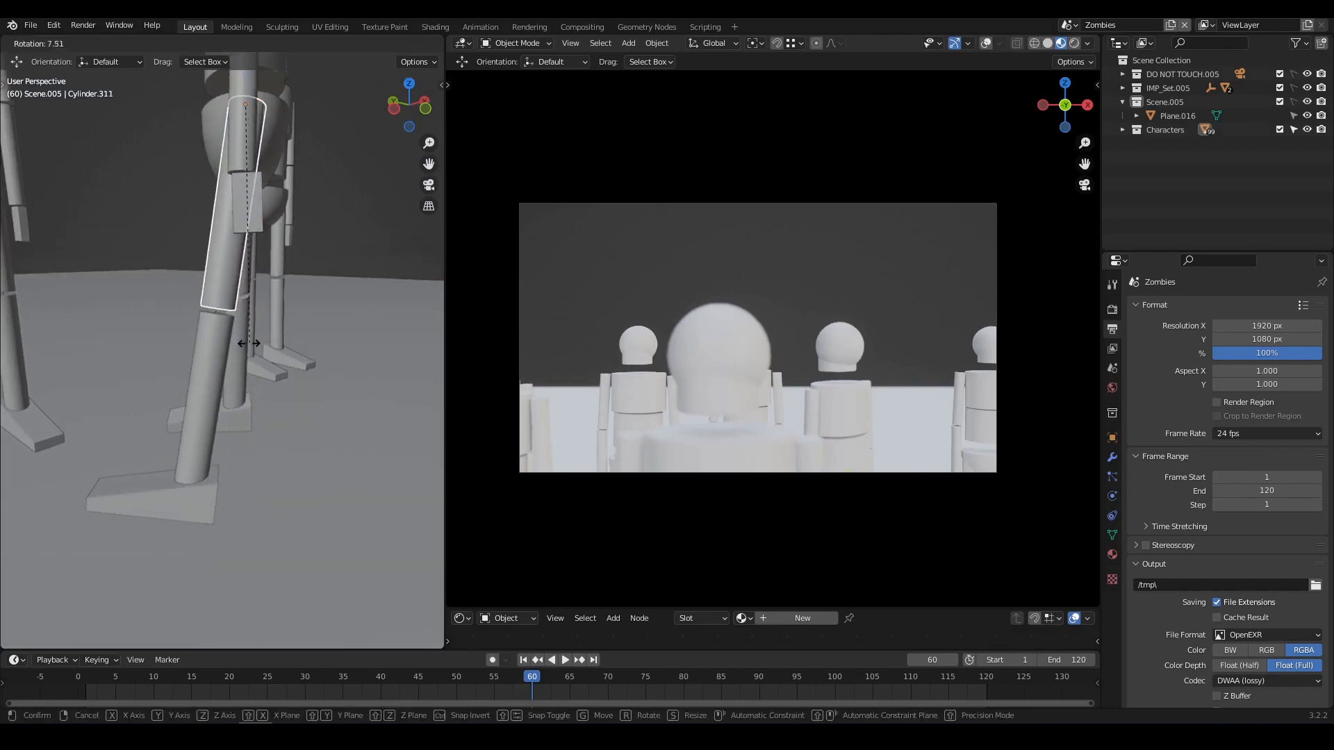
{"action": "left_click", "coordinate": [238, 336]}
{"action": "left_click", "coordinate": [241, 286]}
{"action": "middle_click_drag", "start_coordinate": [241, 287], "coordinate": [206, 336]}
{"action": "key", "text": "r"}
{"action": "left_click", "coordinate": [273, 365]}
Bend the shin of the figure's far leg and level the foot attached to it
{"action": "left_click", "coordinate": [206, 339]}
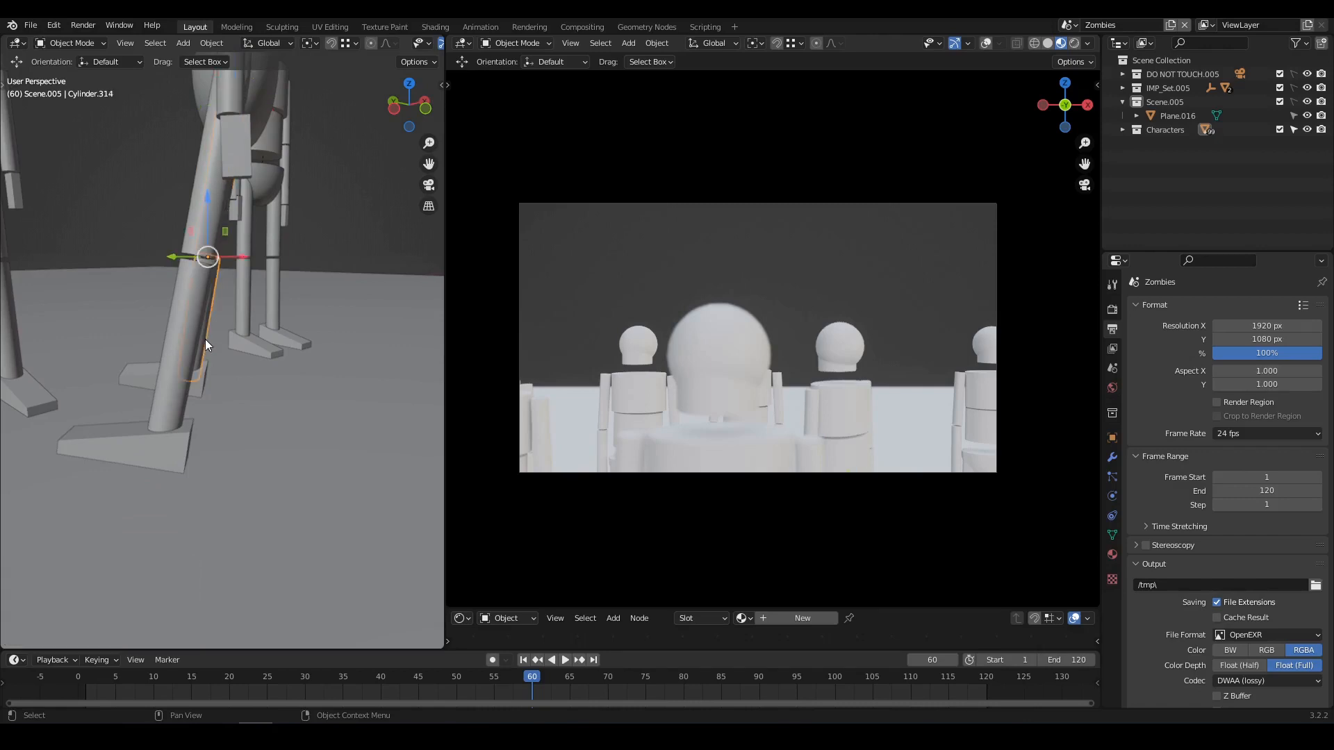
{"action": "key", "text": "r"}
{"action": "left_click", "coordinate": [285, 380]}
{"action": "middle_click_drag", "start_coordinate": [285, 379], "coordinate": [265, 341]}
{"action": "left_click", "coordinate": [237, 344]}
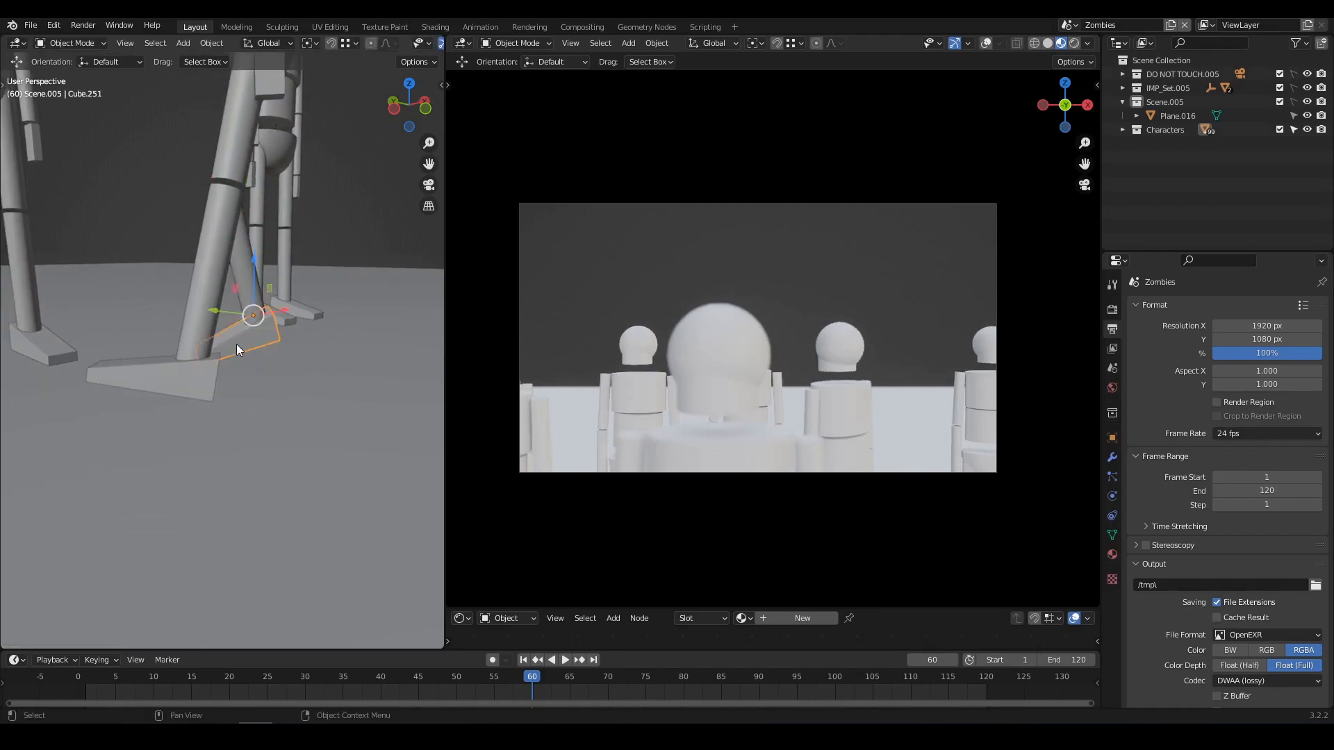
{"action": "key", "text": "r"}
{"action": "left_click", "coordinate": [187, 326]}
Rotate the shin of the figure's near leg closer to vertical
{"action": "left_click", "coordinate": [193, 338]}
{"action": "key", "text": "r"}
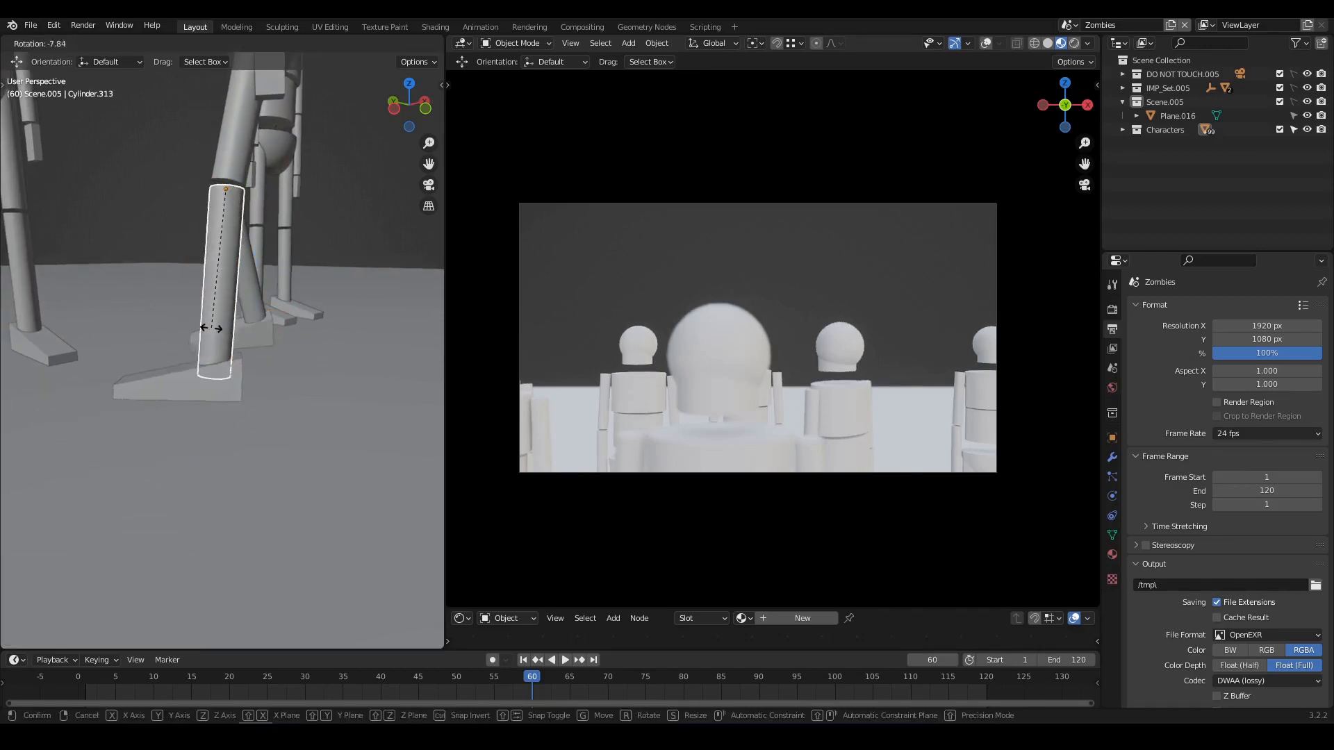
{"action": "left_click", "coordinate": [189, 270]}
Bend the figure's arms forward, rotating the forearm by -45.5°, and show the overlays in the camera view
{"action": "middle_click_drag", "start_coordinate": [189, 269], "coordinate": [286, 326]}
{"action": "scroll", "coordinate": [287, 326], "scroll_direction": "down", "scroll_amount": 3}
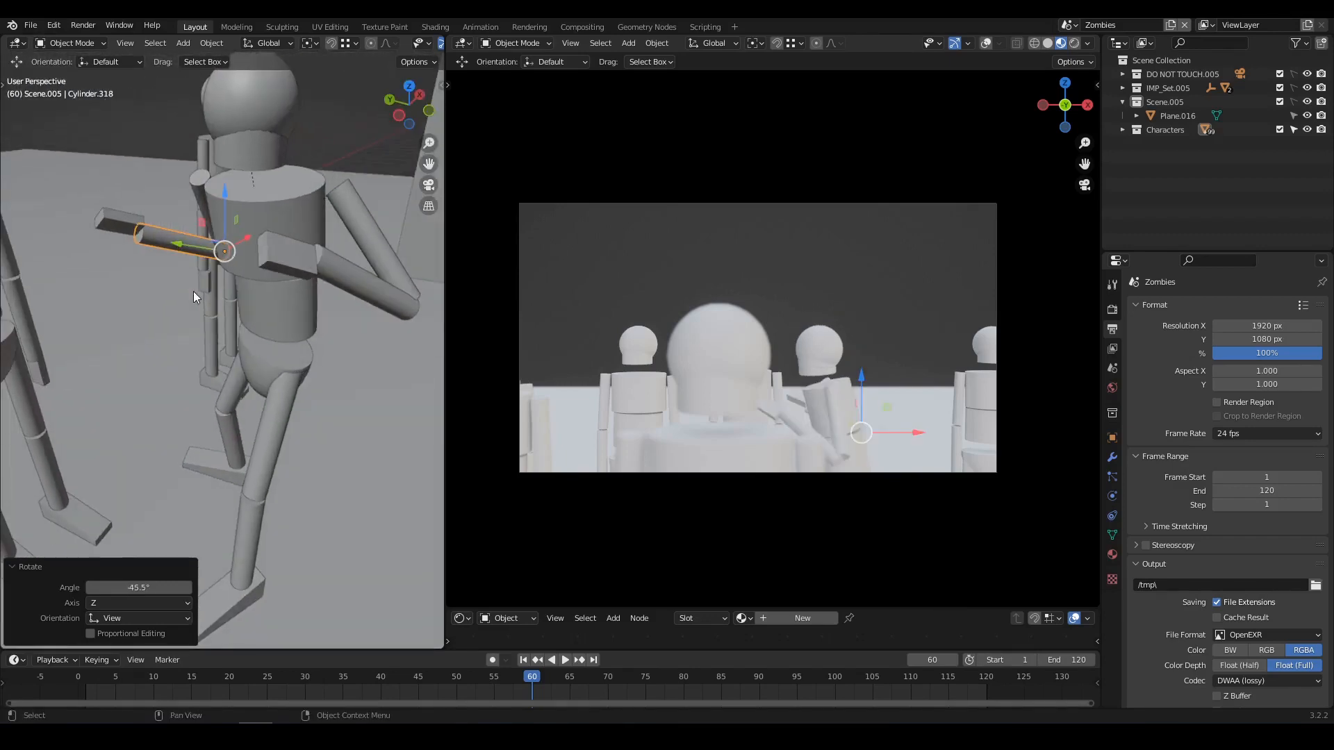
{"action": "scroll", "coordinate": [193, 300], "scroll_direction": "down", "scroll_amount": 2}
{"action": "middle_click_drag", "start_coordinate": [193, 301], "coordinate": [214, 311], "text": "shift"}
{"action": "key", "text": "shift+alt+z"}
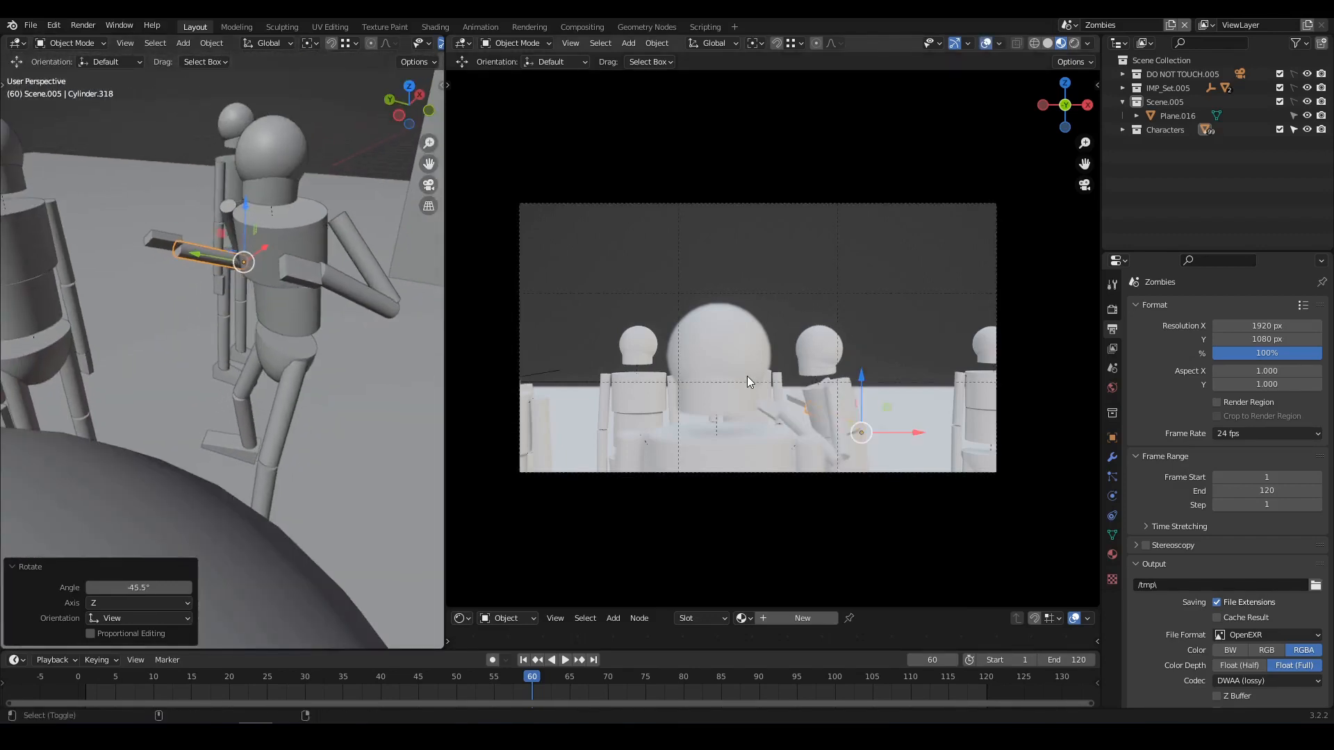
Move the posed figure by its pelvis about 0.26 m within the camera framing and raise it along Z
{"action": "left_click", "coordinate": [290, 340]}
{"action": "middle_click_drag", "start_coordinate": [289, 340], "coordinate": [221, 355]}
{"action": "key", "text": "g"}
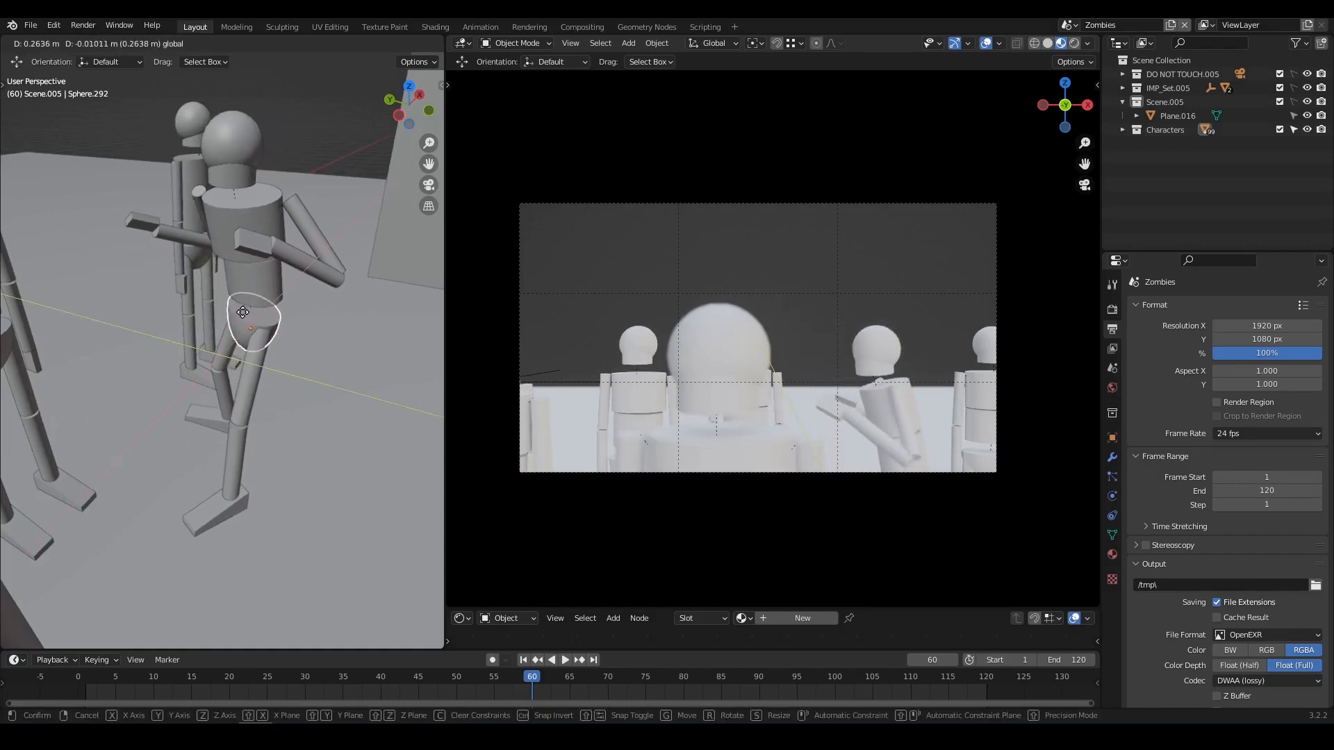
{"action": "left_click", "coordinate": [243, 312]}
{"action": "key", "text": "g"}
{"action": "key", "text": "z"}
{"action": "left_click", "coordinate": [256, 264]}
Turn the neighbouring standing figure about -177° around Z and move it to a new spot in the crowd
{"action": "middle_click_drag", "start_coordinate": [256, 264], "coordinate": [229, 299]}
{"action": "left_click", "coordinate": [264, 280]}
{"action": "middle_click_drag", "start_coordinate": [310, 311], "coordinate": [312, 278]}
{"action": "key", "text": "r"}
{"action": "key", "text": "z"}
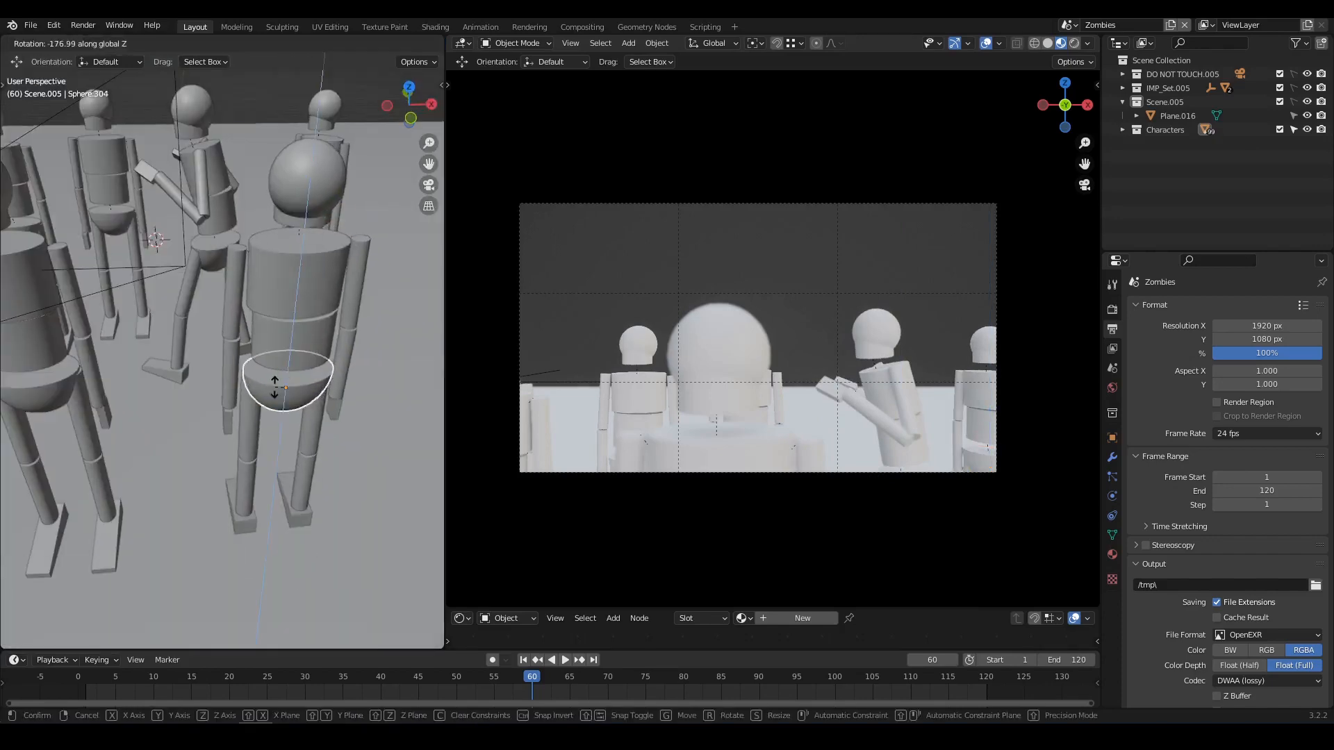
{"action": "left_click", "coordinate": [275, 387]}
{"action": "middle_click_drag", "start_coordinate": [275, 387], "coordinate": [250, 444]}
{"action": "key", "text": "g"}
{"action": "left_click", "coordinate": [224, 447]}
Reposition another foreground figure by its pelvis and rotate it 145° around Z
{"action": "key", "text": "g"}
{"action": "left_click", "coordinate": [201, 487]}
{"action": "key", "text": "r"}
{"action": "key", "text": "z"}
{"action": "left_click", "coordinate": [242, 357]}
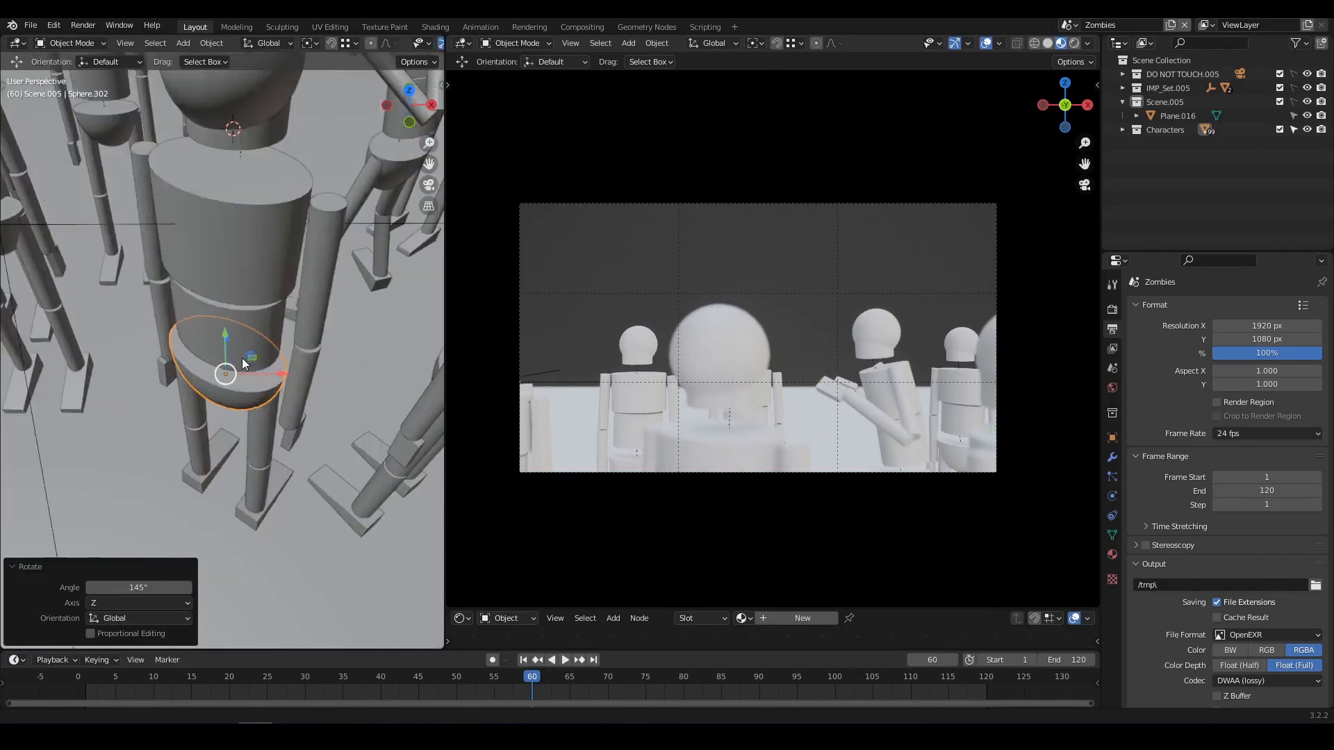
{"action": "key", "text": "g"}
{"action": "left_click", "coordinate": [208, 333]}
Move a further standing figure into the camera frame and rotate it 37.2° around Z
{"action": "middle_click_drag", "start_coordinate": [261, 306], "coordinate": [243, 389]}
{"action": "key", "text": "g"}
{"action": "left_click", "coordinate": [232, 378]}
{"action": "key", "text": "r"}
{"action": "key", "text": "z"}
{"action": "left_click", "coordinate": [227, 308]}
{"action": "middle_click_drag", "start_coordinate": [227, 307], "coordinate": [283, 305]}
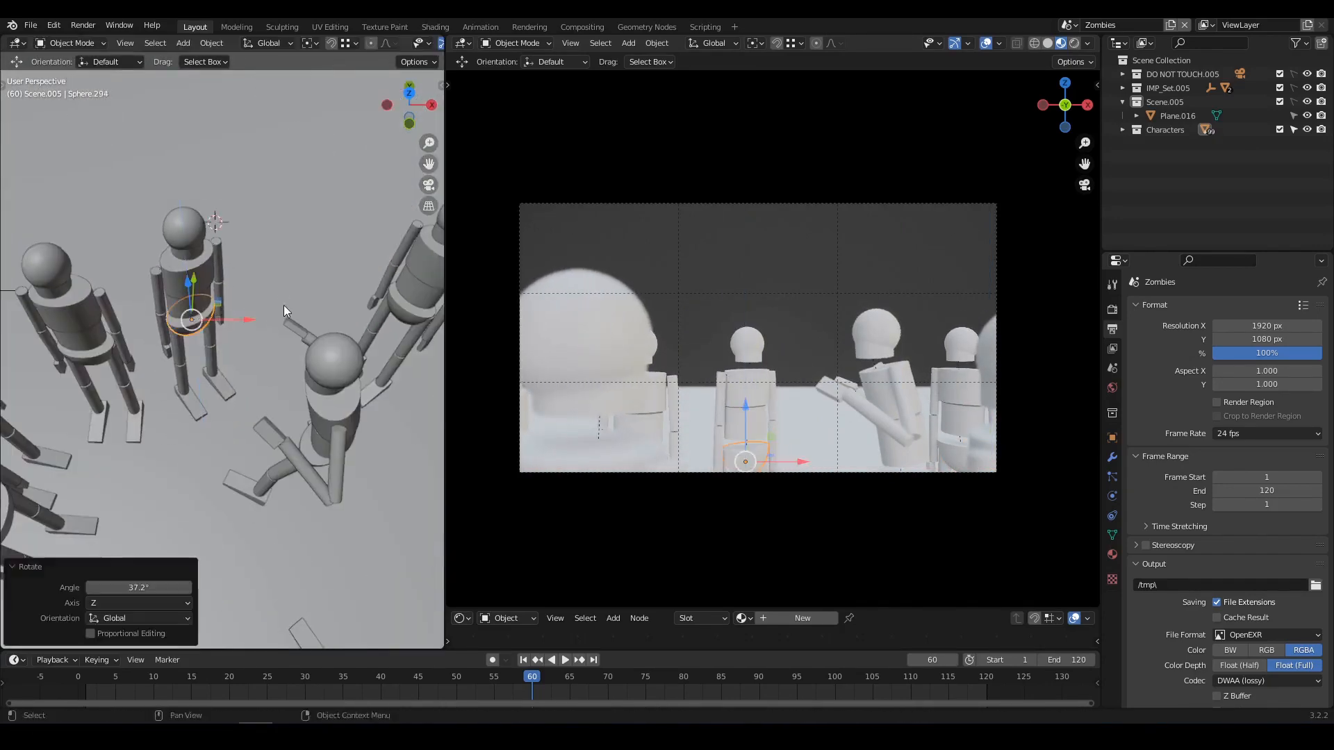
Move two standing figures so they stand close together, left of centre in the camera frame
{"action": "left_click", "coordinate": [88, 348]}
{"action": "key", "text": "g"}
{"action": "left_click", "coordinate": [266, 310]}
{"action": "left_click", "coordinate": [242, 295]}
{"action": "key", "text": "g"}
{"action": "left_click", "coordinate": [259, 406]}
Swing one thigh of the farther midground figure by 10.3° in side view and fine-tune its rotation
{"action": "middle_click_drag", "start_coordinate": [258, 407], "coordinate": [202, 398]}
{"action": "scroll", "coordinate": [200, 399], "scroll_direction": "up", "scroll_amount": 4}
{"action": "middle_click_drag", "start_coordinate": [198, 347], "coordinate": [247, 384], "text": "shift"}
{"action": "left_click", "coordinate": [247, 385]}
{"action": "key", "text": "r"}
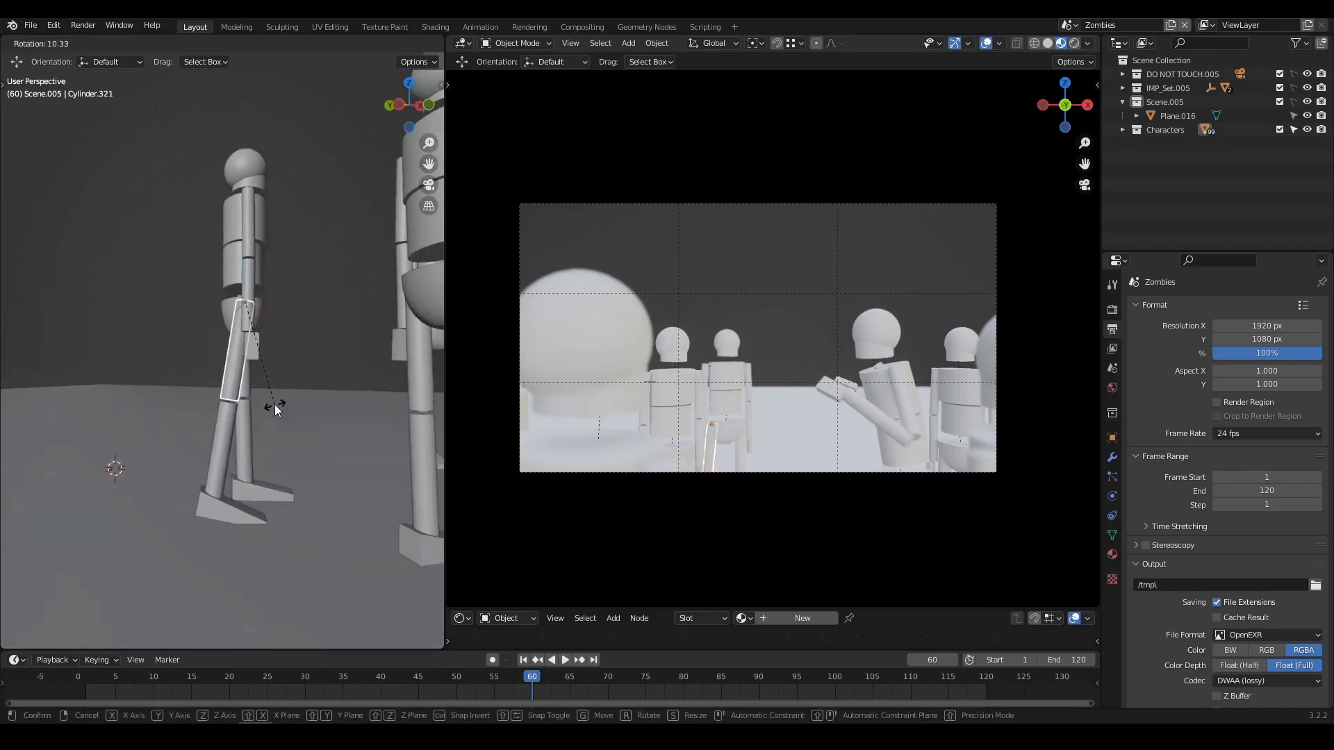
{"action": "left_click", "coordinate": [275, 406]}
{"action": "key", "text": "r"}
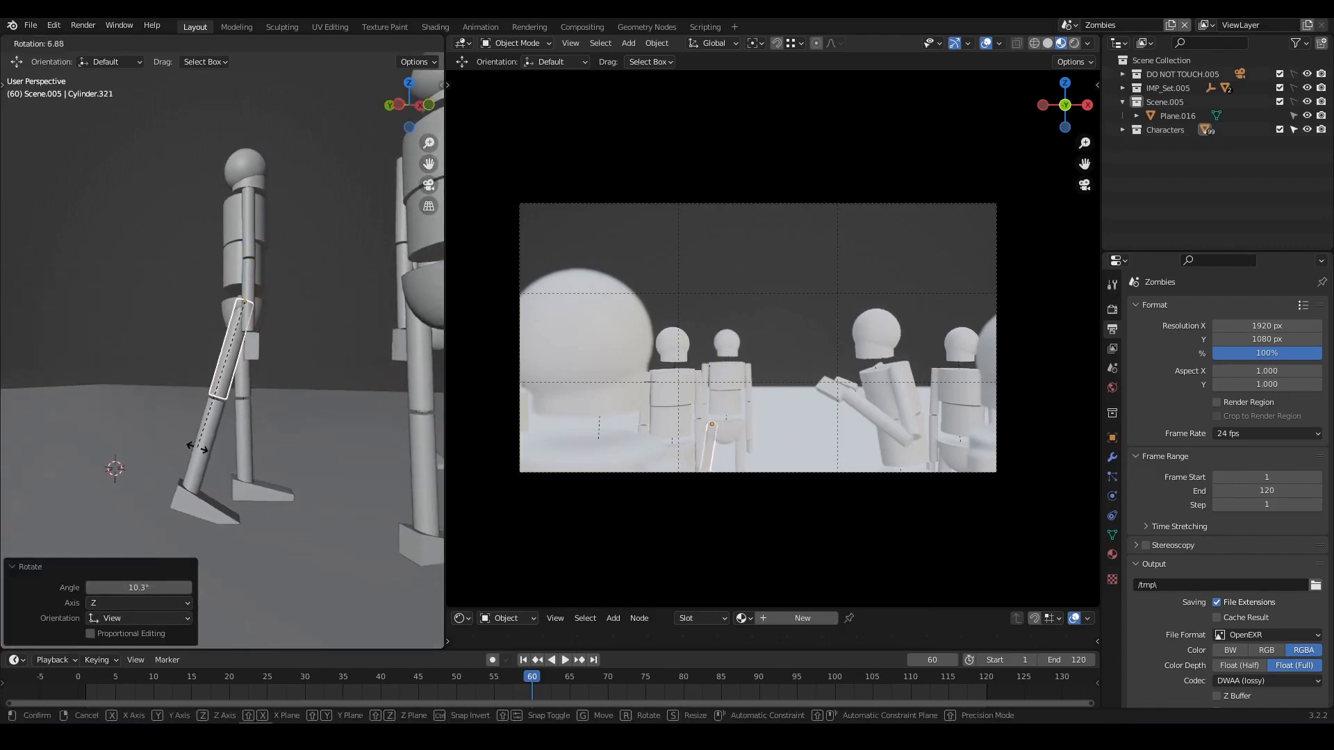
{"action": "left_click", "coordinate": [213, 455]}
Rotate the shin of the same leg by 17.5° and adjust the angle of its foot
{"action": "left_click", "coordinate": [216, 455]}
{"action": "middle_click_drag", "start_coordinate": [244, 445], "coordinate": [253, 405], "text": "shift"}
{"action": "key", "text": "r"}
{"action": "left_click", "coordinate": [227, 467]}
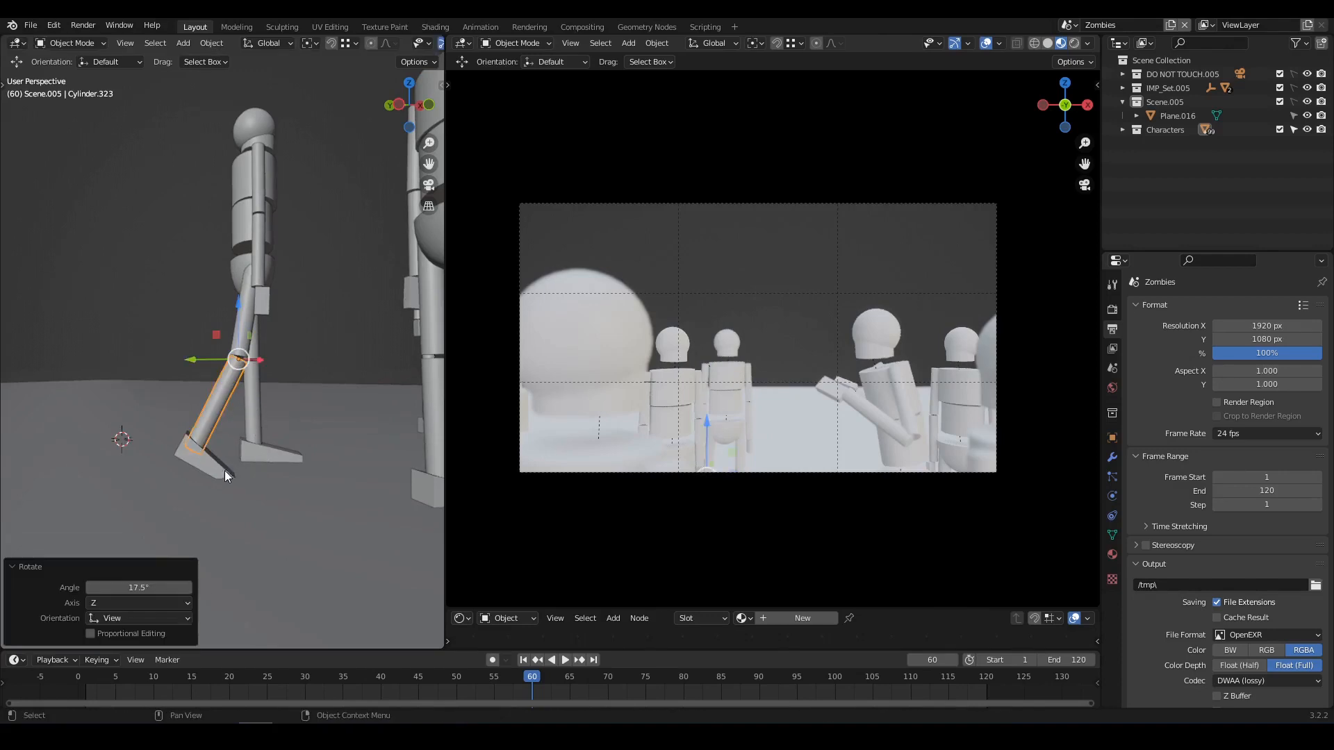
{"action": "left_click", "coordinate": [224, 472]}
{"action": "key", "text": "r"}
{"action": "left_click", "coordinate": [232, 468]}
Raise the figure's upper arm to reach forward by rotating it -85.3°
{"action": "middle_click_drag", "start_coordinate": [285, 348], "coordinate": [223, 408]}
{"action": "left_click", "coordinate": [208, 360]}
{"action": "key", "text": "r"}
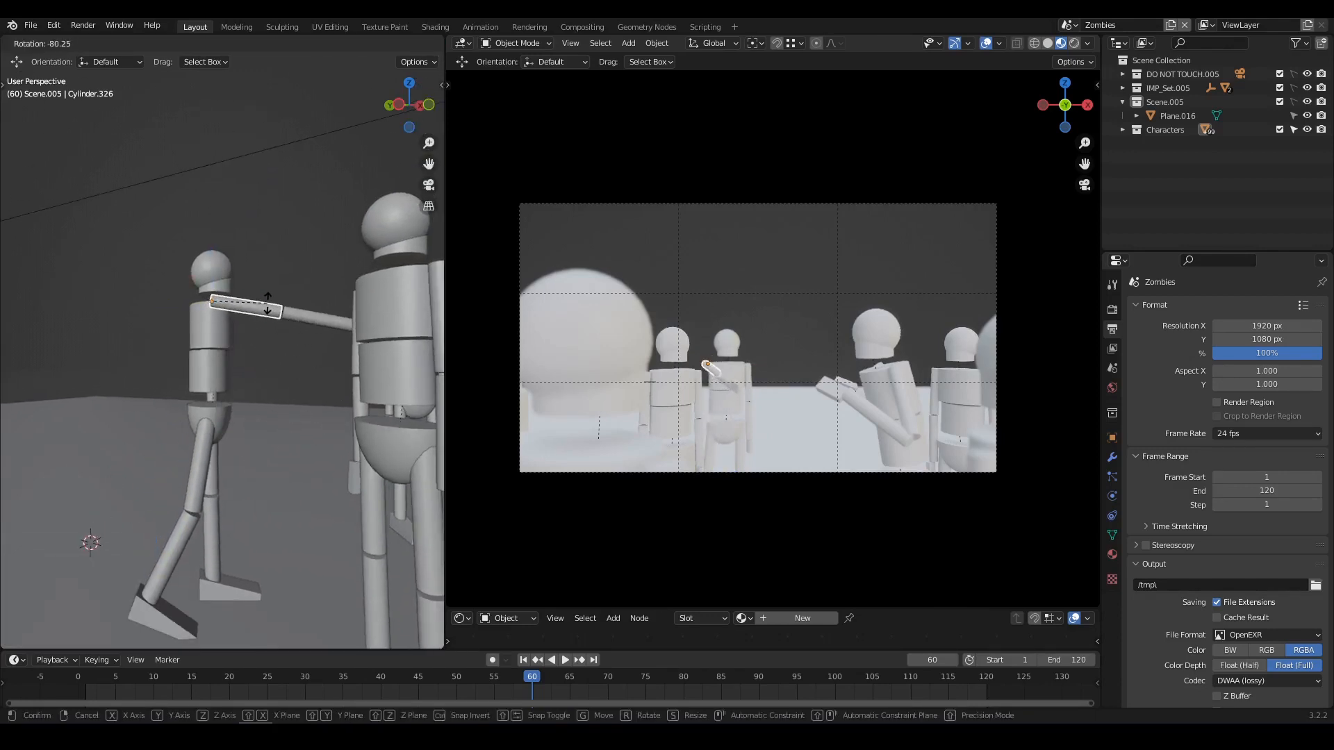
{"action": "left_click", "coordinate": [268, 304]}
{"action": "mouse_move", "coordinate": [243, 365]}
{"action": "middle_mouse_down"}
{"action": "mouse_move", "coordinate": [299, 386]}
{"action": "mouse_move", "coordinate": [290, 413]}
{"action": "mouse_move", "coordinate": [169, 412]}
{"action": "mouse_move", "coordinate": [232, 371]}
{"action": "middle_mouse_up"}
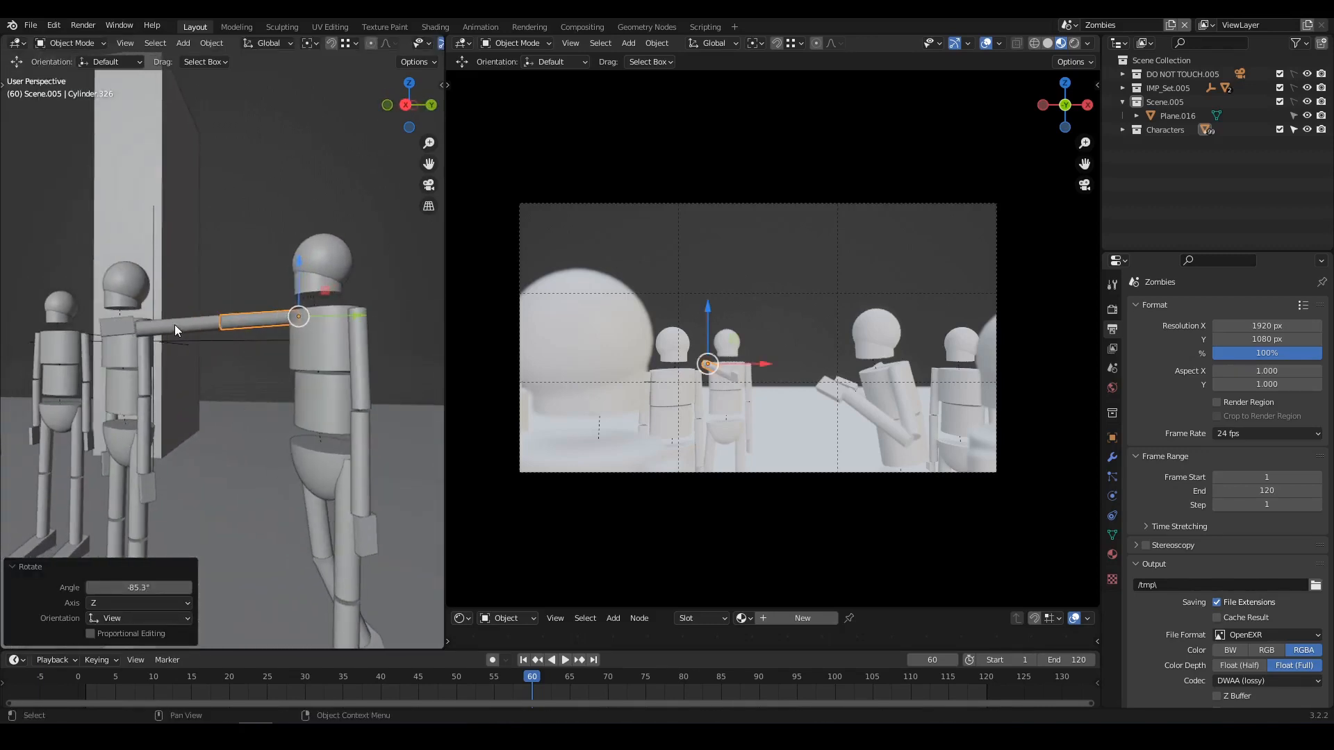
Twist the hand of the outstretched arm and tilt it by 6.67° in side view
{"action": "left_click", "coordinate": [139, 337]}
{"action": "middle_click_drag", "start_coordinate": [141, 341], "coordinate": [306, 348]}
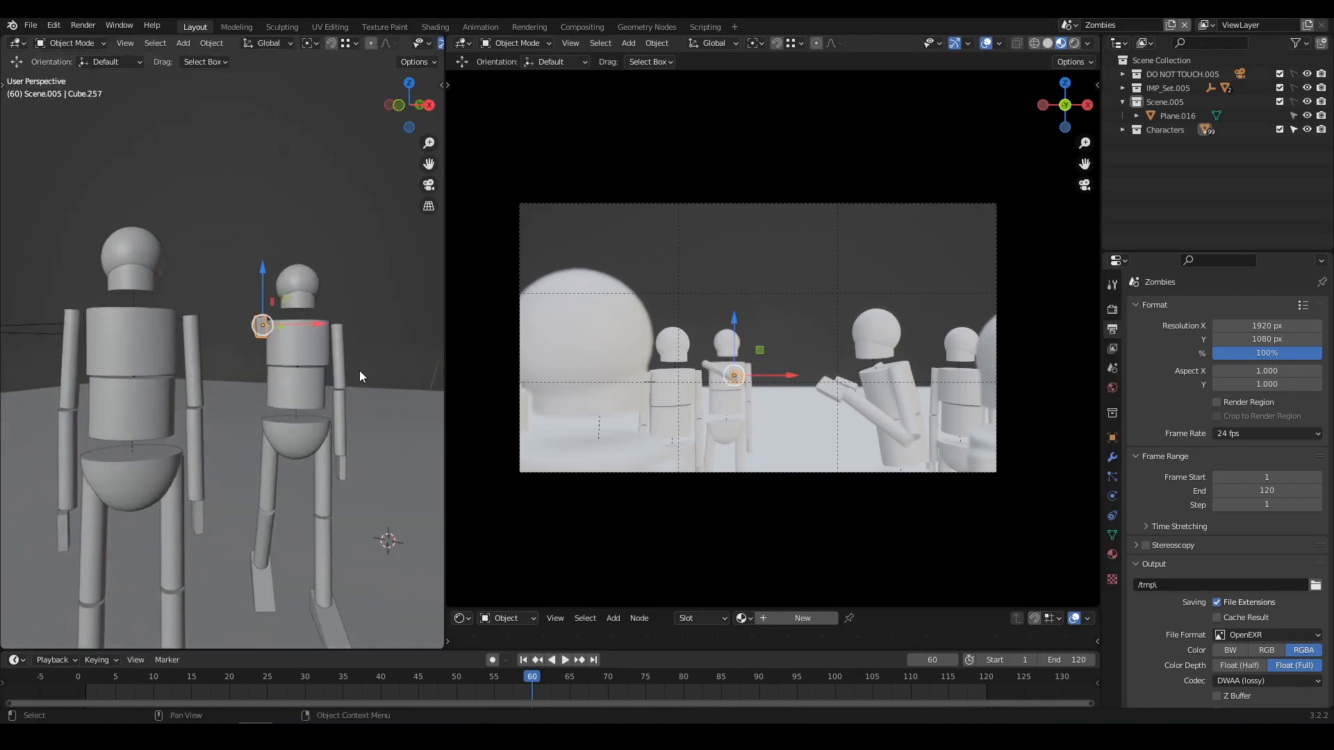
{"action": "key", "text": "r"}
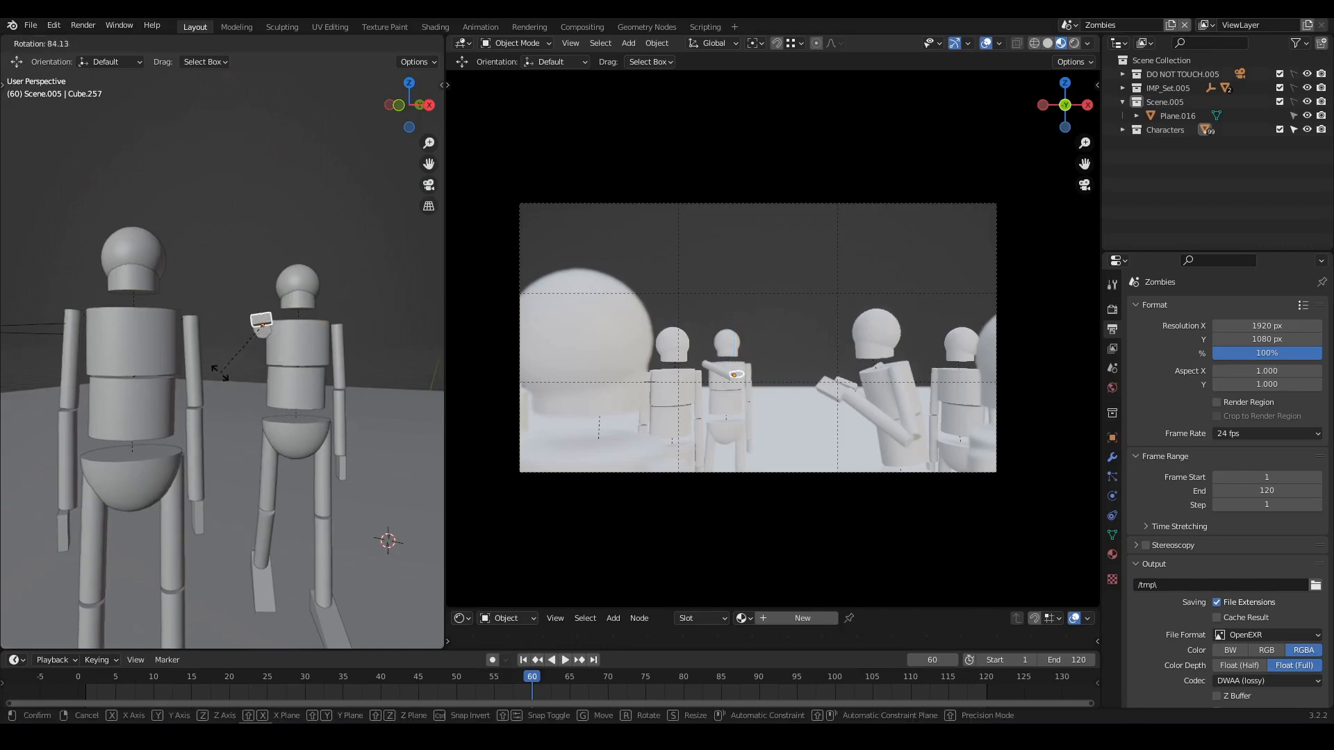
{"action": "left_click", "coordinate": [258, 369]}
{"action": "middle_click_drag", "start_coordinate": [243, 369], "coordinate": [180, 385]}
{"action": "key", "text": "r"}
{"action": "left_click", "coordinate": [373, 377]}
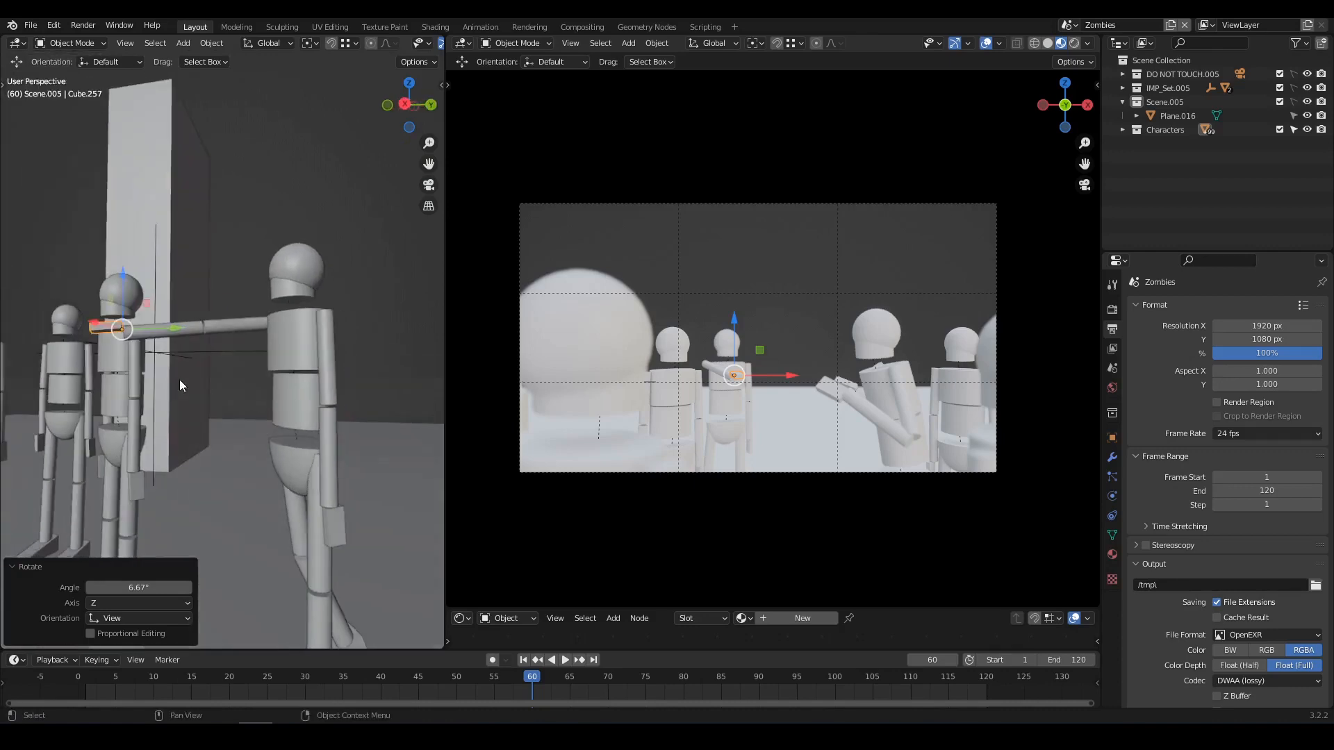
Rotate the figure's other upper arm up so that it also reaches forward
{"action": "middle_click_drag", "start_coordinate": [331, 381], "coordinate": [296, 406]}
{"action": "left_click", "coordinate": [296, 406]}
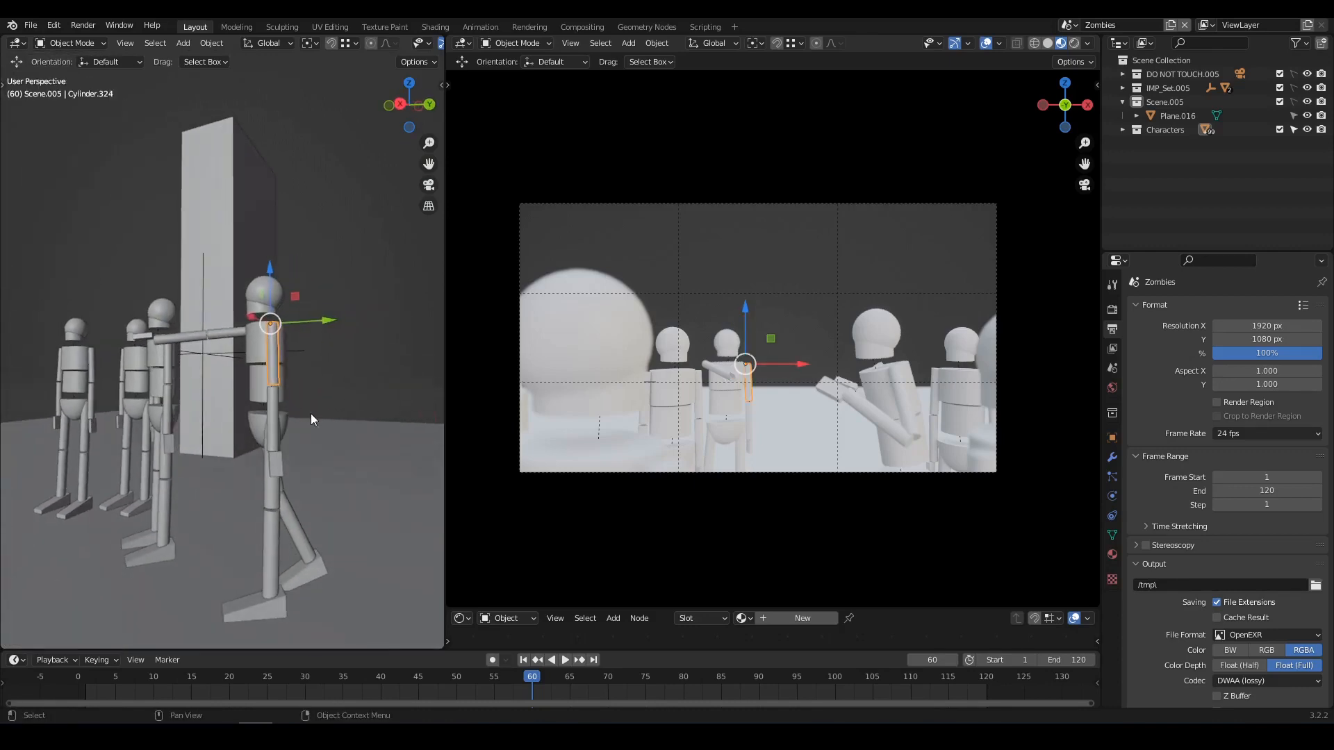
{"action": "key", "text": "r"}
{"action": "left_click", "coordinate": [164, 348]}
Rotate the hand of the second raised arm from two viewing angles
{"action": "middle_click_drag", "start_coordinate": [164, 347], "coordinate": [335, 385]}
{"action": "left_click", "coordinate": [243, 360]}
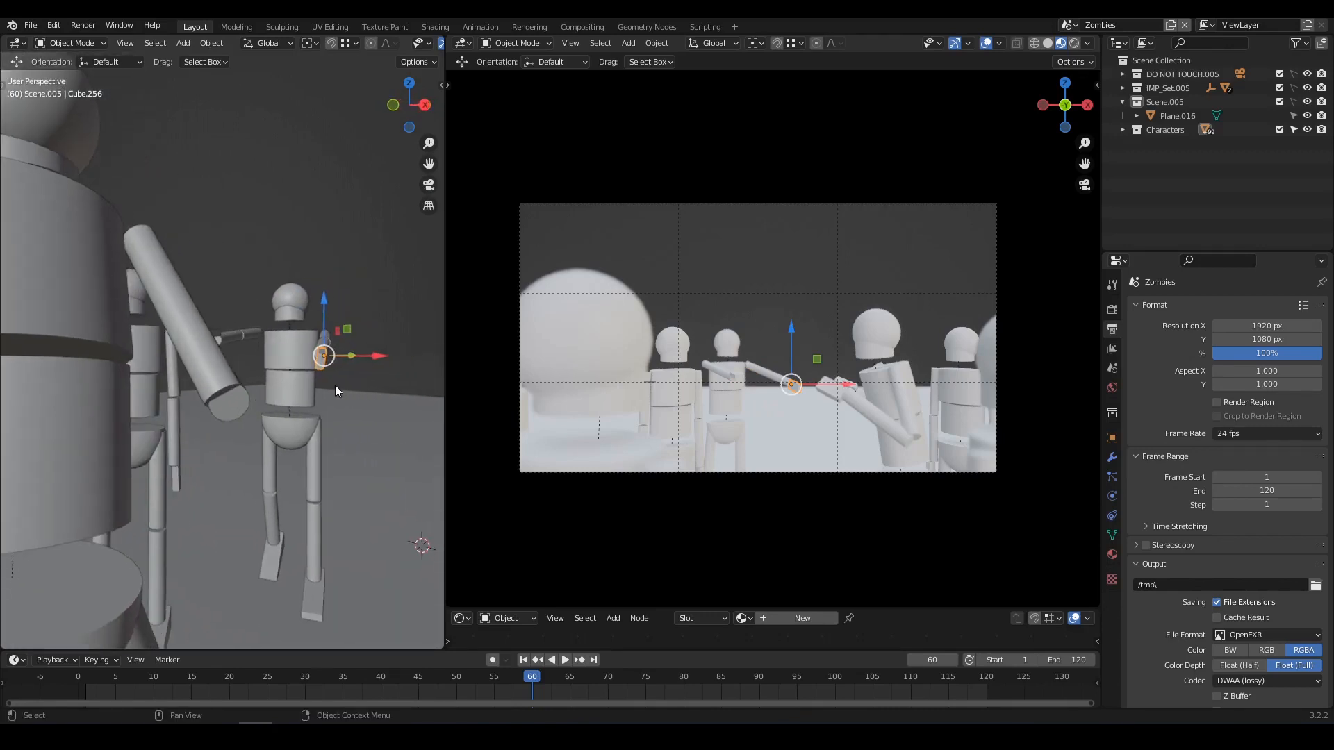
{"action": "key", "text": "r"}
{"action": "left_click", "coordinate": [350, 340]}
{"action": "middle_click_drag", "start_coordinate": [351, 340], "coordinate": [360, 448]}
{"action": "key", "text": "r"}
{"action": "left_click", "coordinate": [323, 385]}
Refine the second raised arm's direction, rotating it by 13.8° and its upper arm by -9.86°
{"action": "middle_click_drag", "start_coordinate": [324, 385], "coordinate": [323, 343]}
{"action": "left_click", "coordinate": [343, 356]}
{"action": "key", "text": "r"}
{"action": "left_click", "coordinate": [290, 418]}
{"action": "key", "text": "r"}
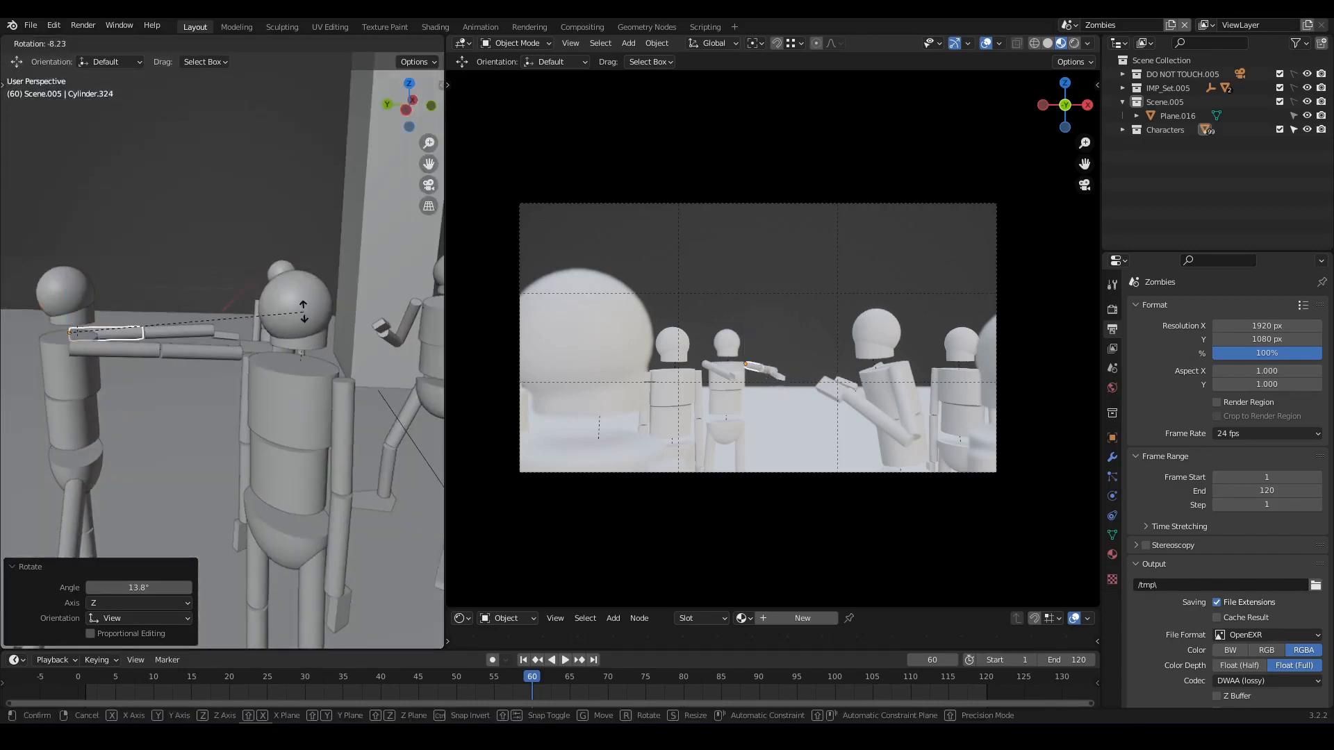
{"action": "left_click", "coordinate": [303, 352]}
{"action": "middle_click_drag", "start_coordinate": [303, 353], "coordinate": [190, 306]}
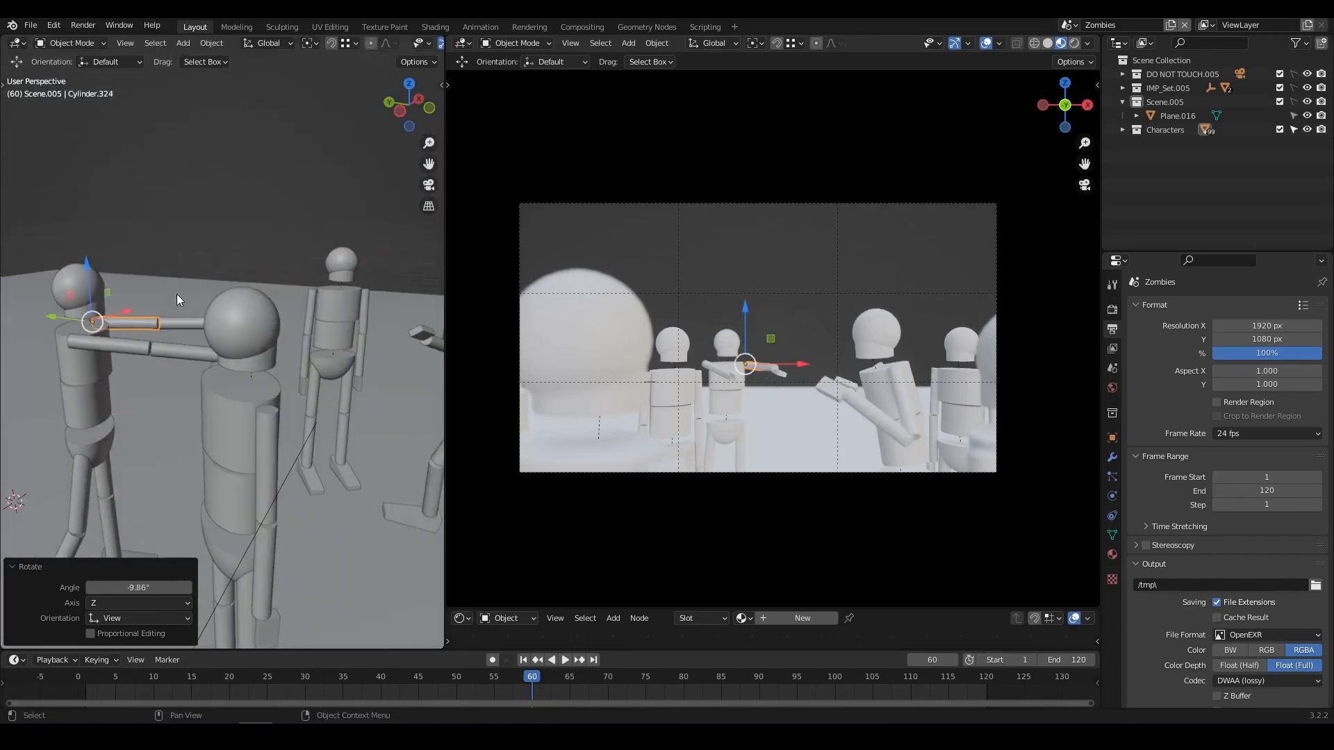
{"action": "key", "text": "t"}
{"action": "left_click", "coordinate": [21, 164]}
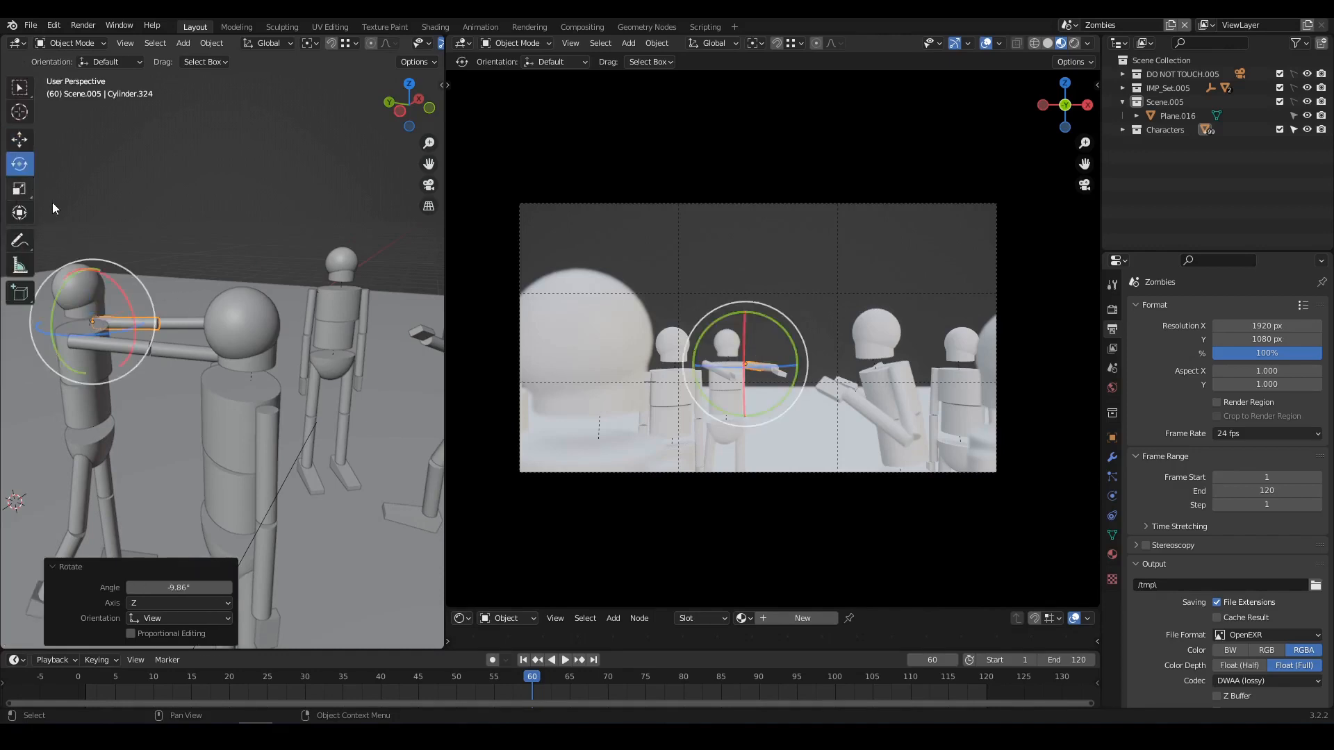
{"action": "key", "text": "t"}
Switch to the Select Box tool and tilt the figure's waist and chest sideways, the chest by about -9.5°
{"action": "middle_click_drag", "start_coordinate": [198, 344], "coordinate": [299, 352]}
{"action": "left_click", "coordinate": [213, 352]}
{"action": "key", "text": "t"}
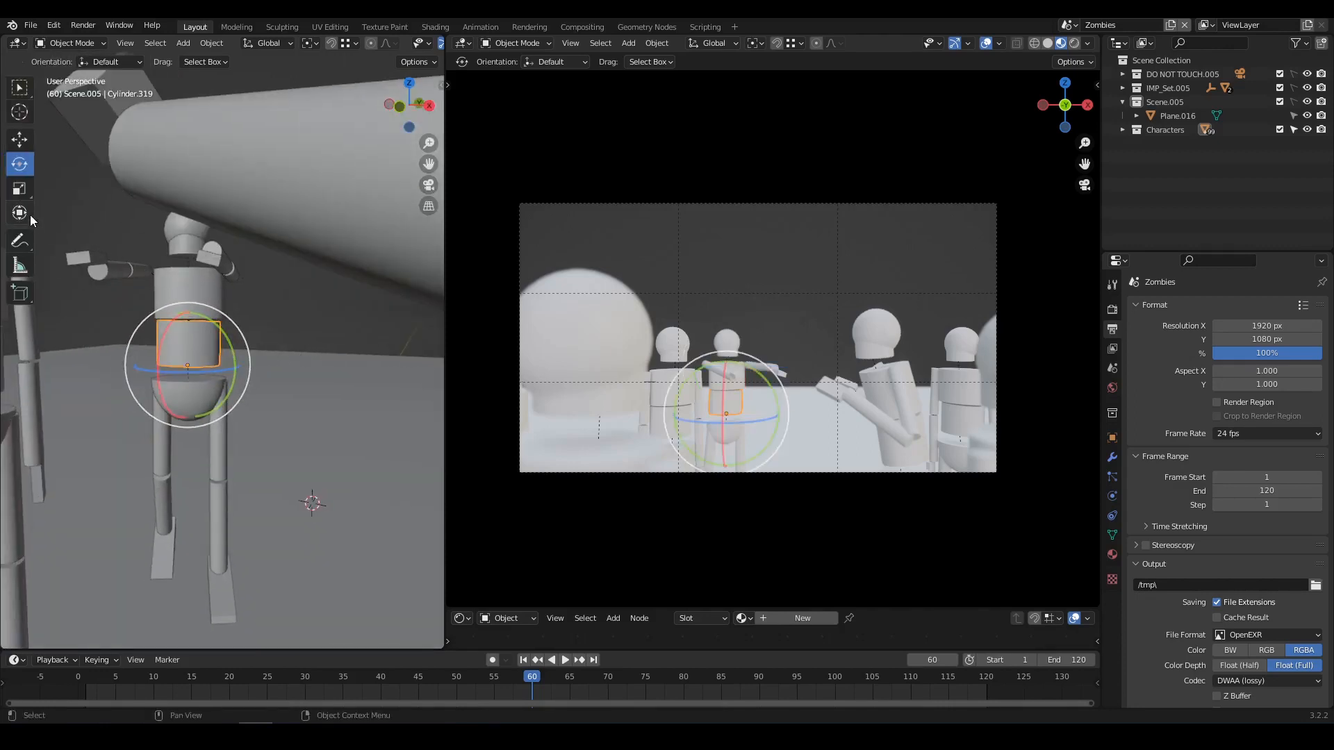
{"action": "left_click", "coordinate": [19, 87]}
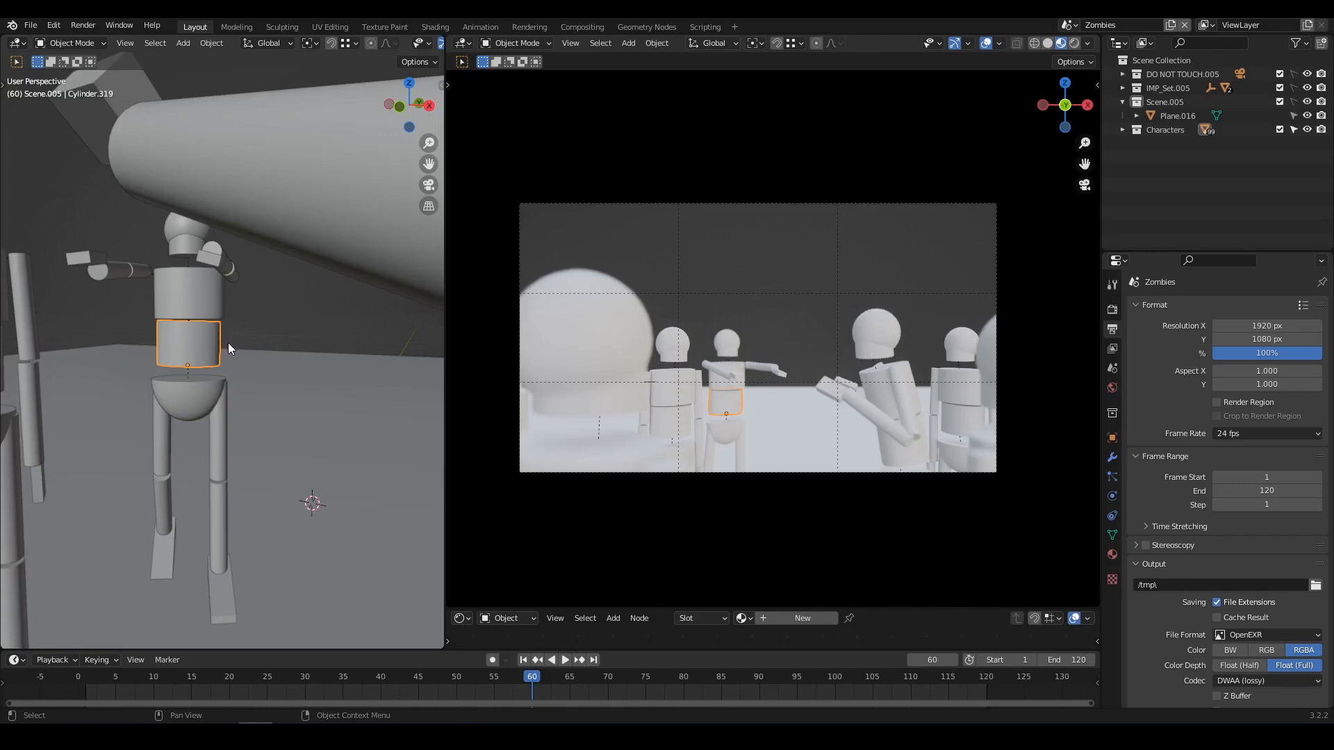
{"action": "key", "text": "r"}
{"action": "left_click", "coordinate": [211, 307]}
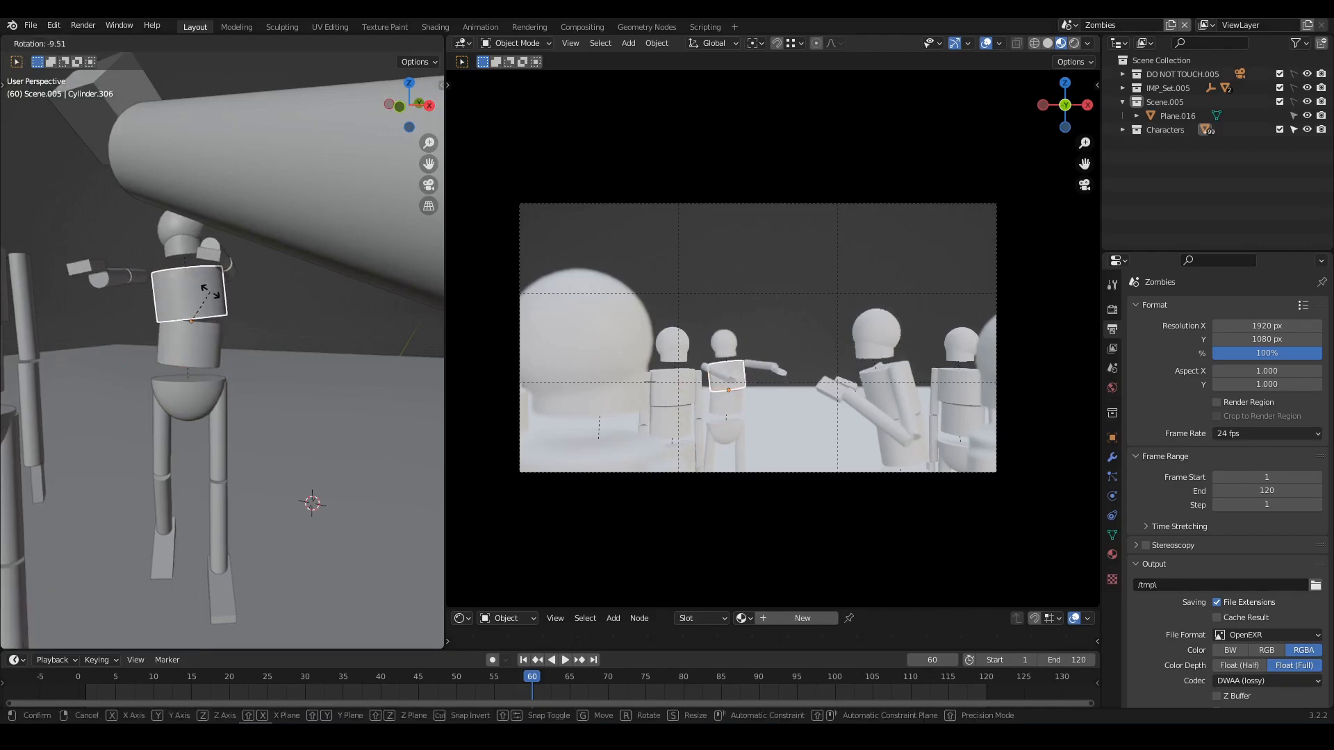
{"action": "left_click", "coordinate": [210, 293]}
Lean the body of the nearer midground figure by rotating its torso parts
{"action": "middle_click_drag", "start_coordinate": [231, 320], "coordinate": [327, 251]}
{"action": "left_click", "coordinate": [218, 271]}
{"action": "left_click", "coordinate": [226, 264]}
{"action": "left_click", "coordinate": [186, 387]}
{"action": "left_click", "coordinate": [222, 345]}
{"action": "key", "text": "r"}
{"action": "left_click", "coordinate": [295, 383]}
{"action": "left_click", "coordinate": [265, 289]}
{"action": "key", "text": "r"}
{"action": "left_click", "coordinate": [293, 337]}
Raise the leaning figure's arms forward, rotating by -112°, and adjust the direction of the upper arm
{"action": "key", "text": "r"}
{"action": "left_click", "coordinate": [323, 240]}
{"action": "key", "text": "r"}
{"action": "left_click", "coordinate": [357, 191]}
{"action": "key", "text": "r"}
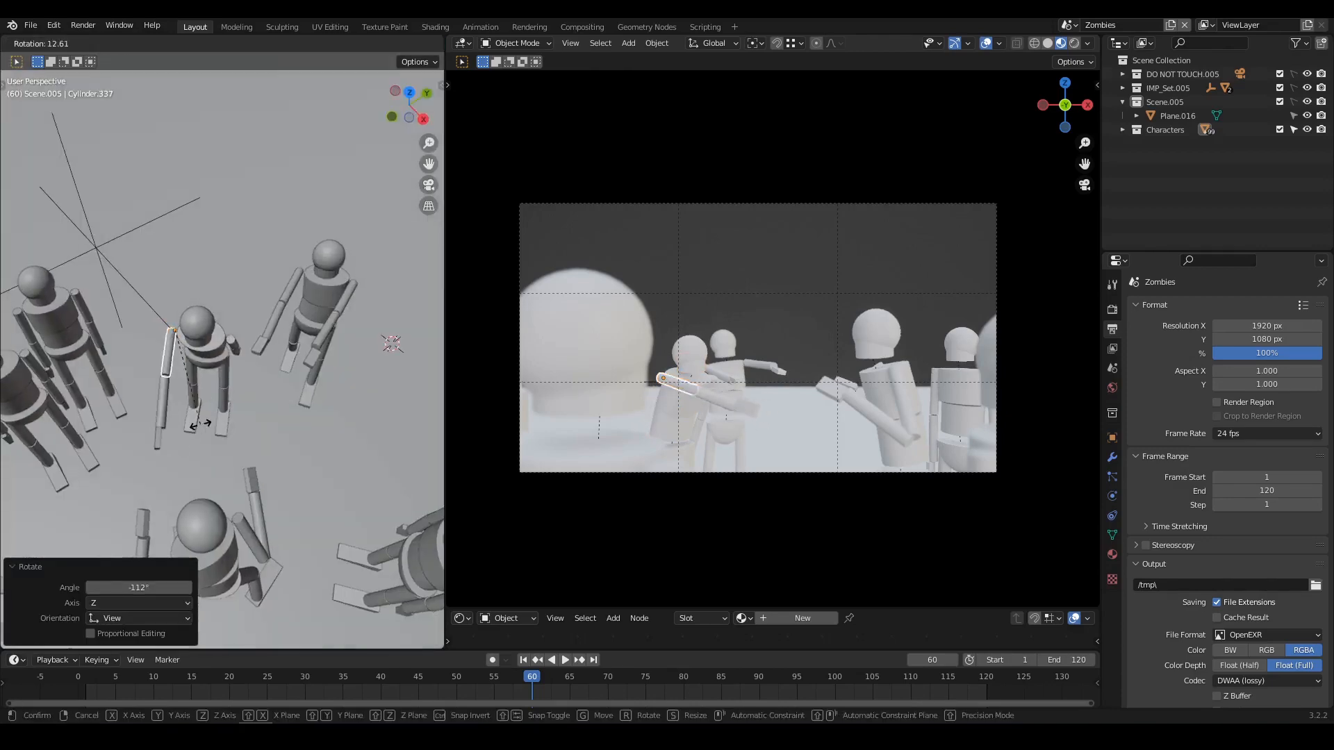
{"action": "left_click", "coordinate": [291, 333]}
Redirect the leaning midground figure's second upper arm and bend its forearm upward by about 53°
{"action": "left_click", "coordinate": [319, 313]}
{"action": "key", "text": "r"}
{"action": "left_click", "coordinate": [252, 382]}
{"action": "middle_click_drag", "start_coordinate": [252, 368], "coordinate": [148, 343]}
{"action": "key", "text": "r"}
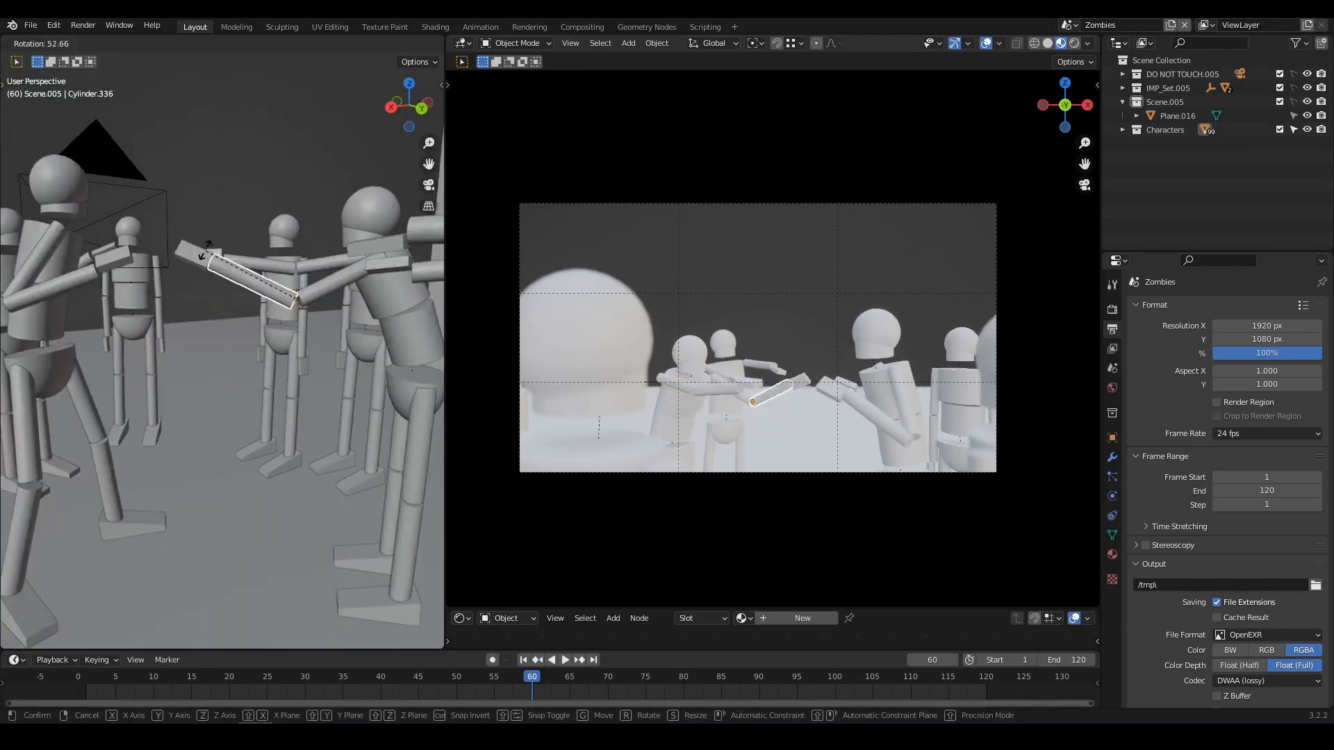
{"action": "left_click", "coordinate": [236, 313]}
Fine-tune the leaning figure's outstretched forearm so that it reaches forward
{"action": "middle_click_drag", "start_coordinate": [237, 312], "coordinate": [299, 333]}
{"action": "key", "text": "r"}
{"action": "key", "text": "r"}
{"action": "left_click", "coordinate": [295, 277]}
{"action": "middle_click_drag", "start_coordinate": [295, 277], "coordinate": [250, 261]}
{"action": "scroll", "coordinate": [272, 328], "scroll_direction": "down", "scroll_amount": 4}
Tilt the upright foreground figure's neck and adjoining upper-body parts
{"action": "left_click", "coordinate": [225, 163]}
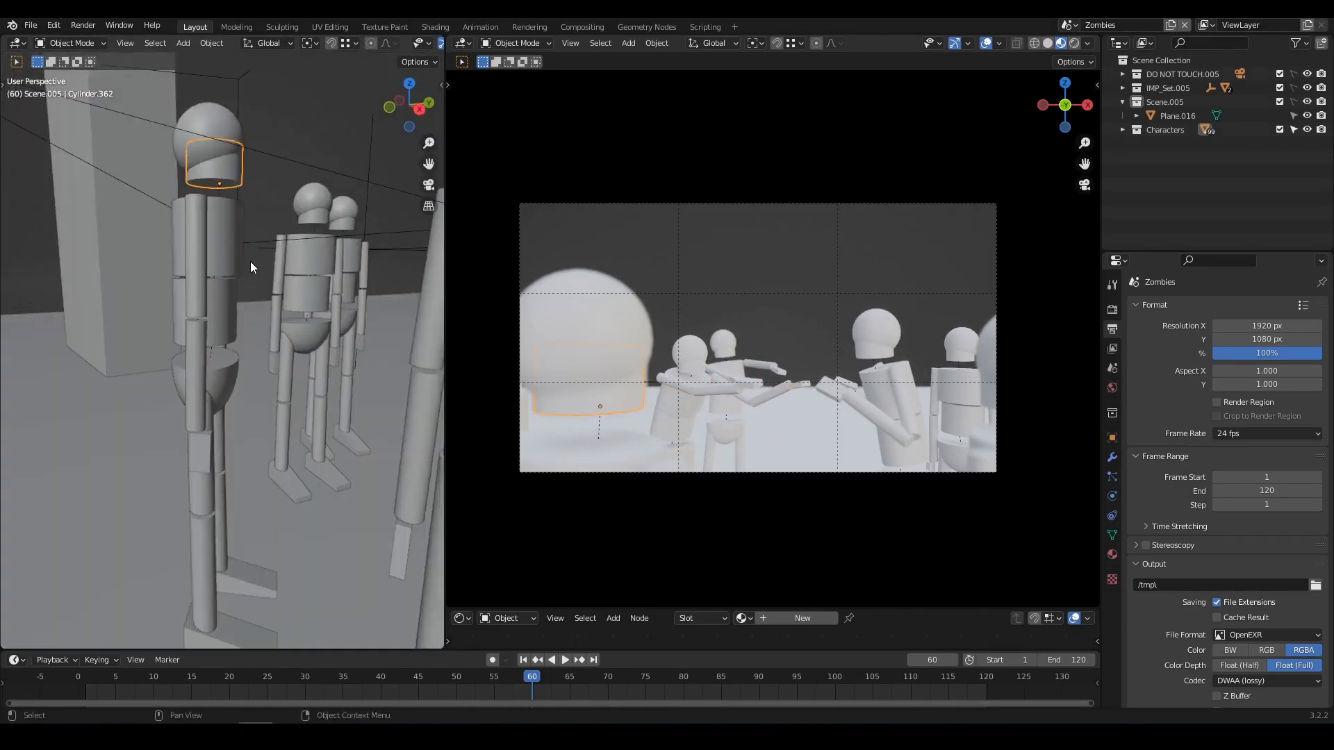
{"action": "key", "text": "r"}
{"action": "left_click", "coordinate": [240, 313]}
{"action": "key", "text": "r"}
{"action": "left_click", "coordinate": [248, 243]}
{"action": "key", "text": "r"}
{"action": "left_click", "coordinate": [261, 313]}
Rotate the foreground figure's thigh and lower leg to start a walking stride
{"action": "middle_click_drag", "start_coordinate": [243, 410], "coordinate": [252, 229], "text": "shift"}
{"action": "left_click", "coordinate": [240, 229]}
{"action": "key", "text": "r"}
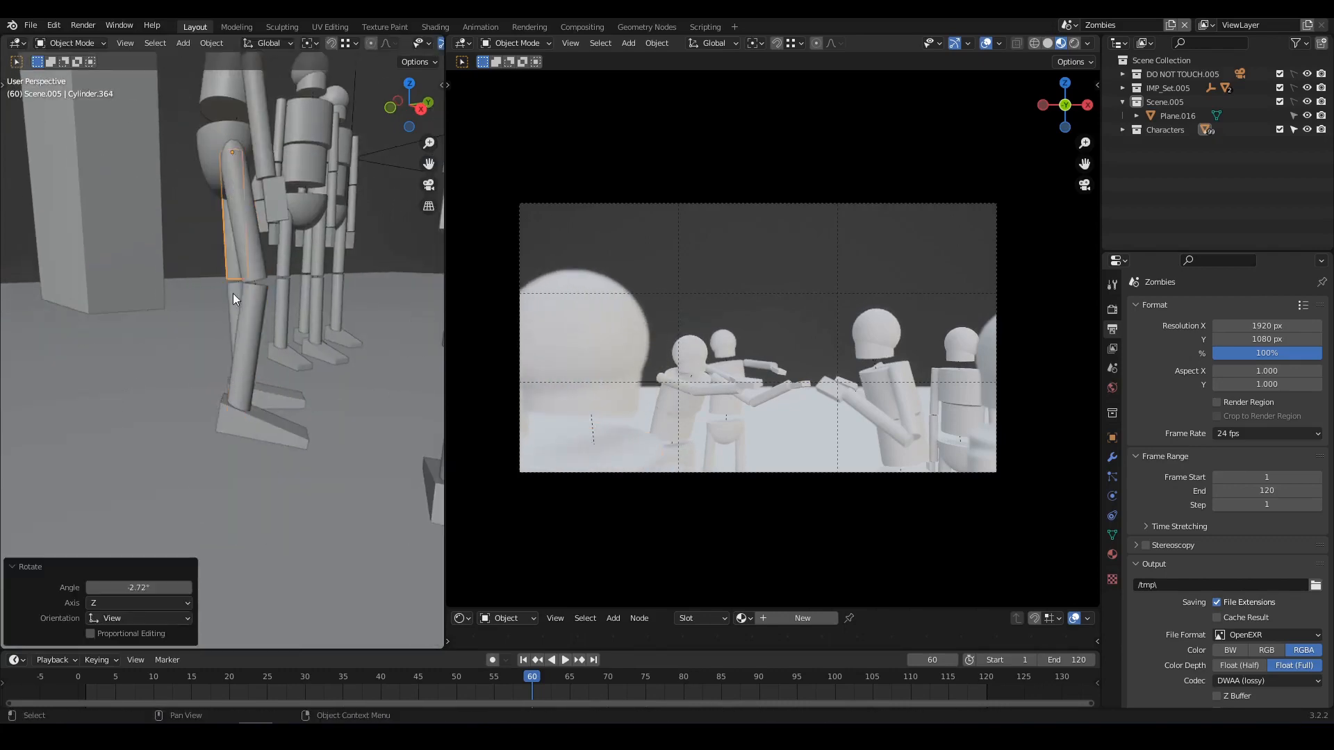
{"action": "left_click", "coordinate": [234, 296]}
{"action": "key", "text": "r"}
{"action": "middle_click_drag", "start_coordinate": [236, 361], "coordinate": [153, 347]}
{"action": "left_click", "coordinate": [108, 379]}
Adjust the remaining leg parts of the stride and rotate the foot by 5.39°
{"action": "middle_click_drag", "start_coordinate": [145, 398], "coordinate": [278, 376]}
{"action": "left_click", "coordinate": [294, 334]}
{"action": "key", "text": "r"}
{"action": "left_click", "coordinate": [258, 410]}
{"action": "left_click", "coordinate": [303, 427]}
{"action": "middle_click_drag", "start_coordinate": [174, 417], "coordinate": [277, 413]}
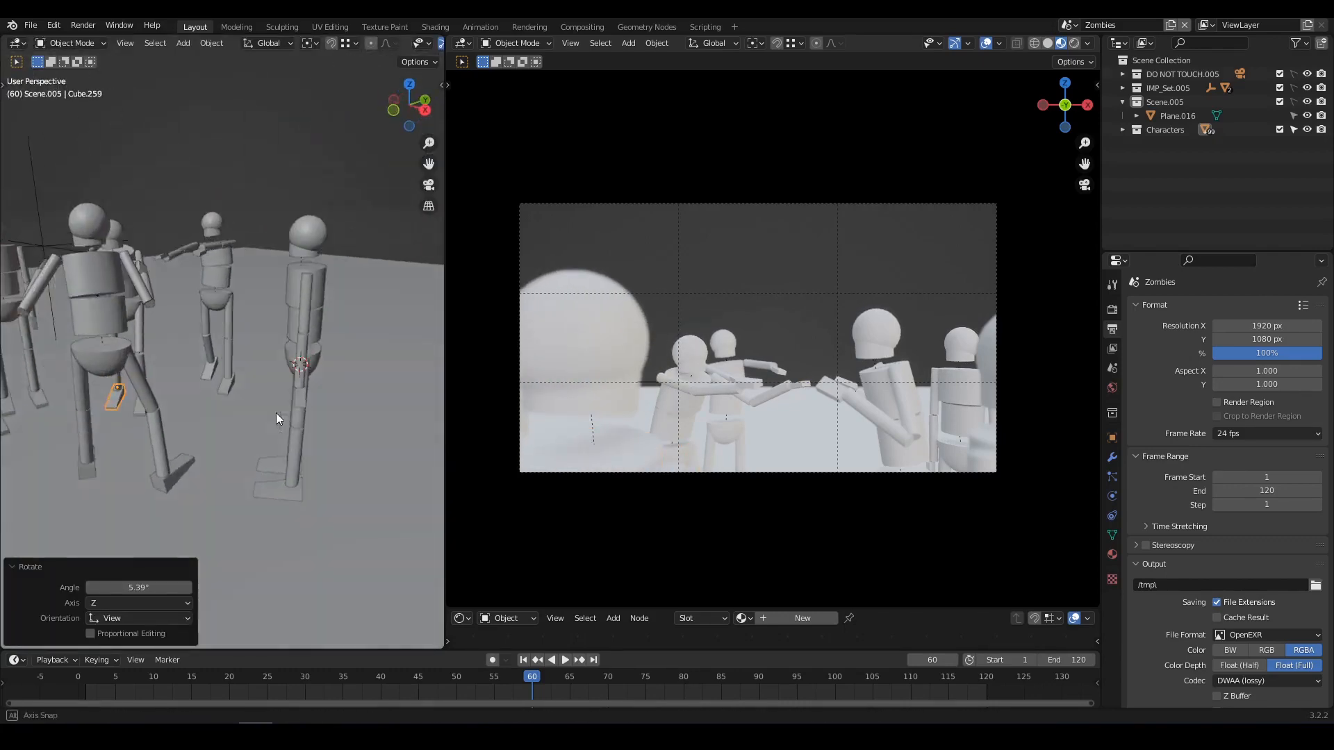
Lean the upright midground figure on the camera view's far side forward by rotating its torso parts
{"action": "left_click", "coordinate": [278, 198]}
{"action": "key", "text": "r"}
{"action": "middle_click_drag", "start_coordinate": [257, 230], "coordinate": [267, 375]}
{"action": "key", "text": "r"}
{"action": "left_click", "coordinate": [229, 431]}
Raise the leaning figure's arms forward into a reaching pose
{"action": "middle_click_drag", "start_coordinate": [236, 430], "coordinate": [229, 361]}
{"action": "key", "text": "r"}
{"action": "left_click", "coordinate": [278, 347]}
{"action": "middle_click_drag", "start_coordinate": [278, 347], "coordinate": [229, 312]}
{"action": "left_click", "coordinate": [202, 299]}
{"action": "key", "text": "r"}
{"action": "left_click", "coordinate": [163, 283]}
Bend the reaching figure's leg into a walking stride and rotate the front foot by -8.71°
{"action": "middle_click_drag", "start_coordinate": [258, 247], "coordinate": [256, 320]}
{"action": "key", "text": "r"}
{"action": "left_click", "coordinate": [182, 278]}
{"action": "key", "text": "r"}
{"action": "left_click", "coordinate": [243, 260]}
{"action": "left_click", "coordinate": [209, 295]}
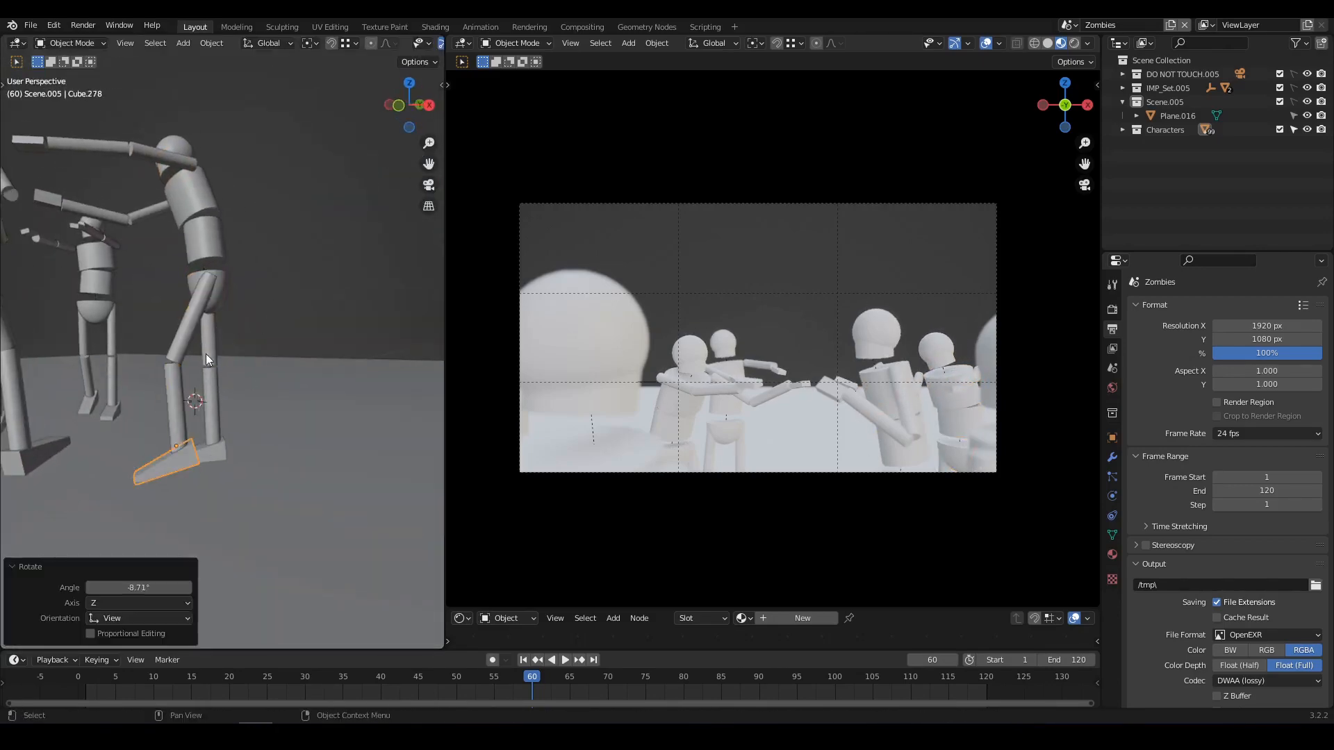
Pose the upper body of the upright foreground figure at the camera frame's edge by rotating its parts
{"action": "middle_click_drag", "start_coordinate": [259, 469], "coordinate": [277, 528]}
{"action": "scroll", "coordinate": [278, 366], "scroll_direction": "down", "scroll_amount": 4}
{"action": "middle_click_drag", "start_coordinate": [277, 366], "coordinate": [243, 271]}
{"action": "scroll", "coordinate": [237, 332], "scroll_direction": "up", "scroll_amount": 3}
{"action": "left_click", "coordinate": [237, 332]}
{"action": "key", "text": "r"}
{"action": "left_click", "coordinate": [298, 308]}
{"action": "middle_click_drag", "start_coordinate": [298, 308], "coordinate": [271, 306]}
{"action": "left_click", "coordinate": [268, 312]}
{"action": "key", "text": "r"}
{"action": "left_click", "coordinate": [271, 326]}
Rotate the edge figure's lower leg by about -6.7° to form a stride
{"action": "middle_click_drag", "start_coordinate": [236, 368], "coordinate": [299, 389]}
{"action": "left_click", "coordinate": [189, 413]}
{"action": "key", "text": "r"}
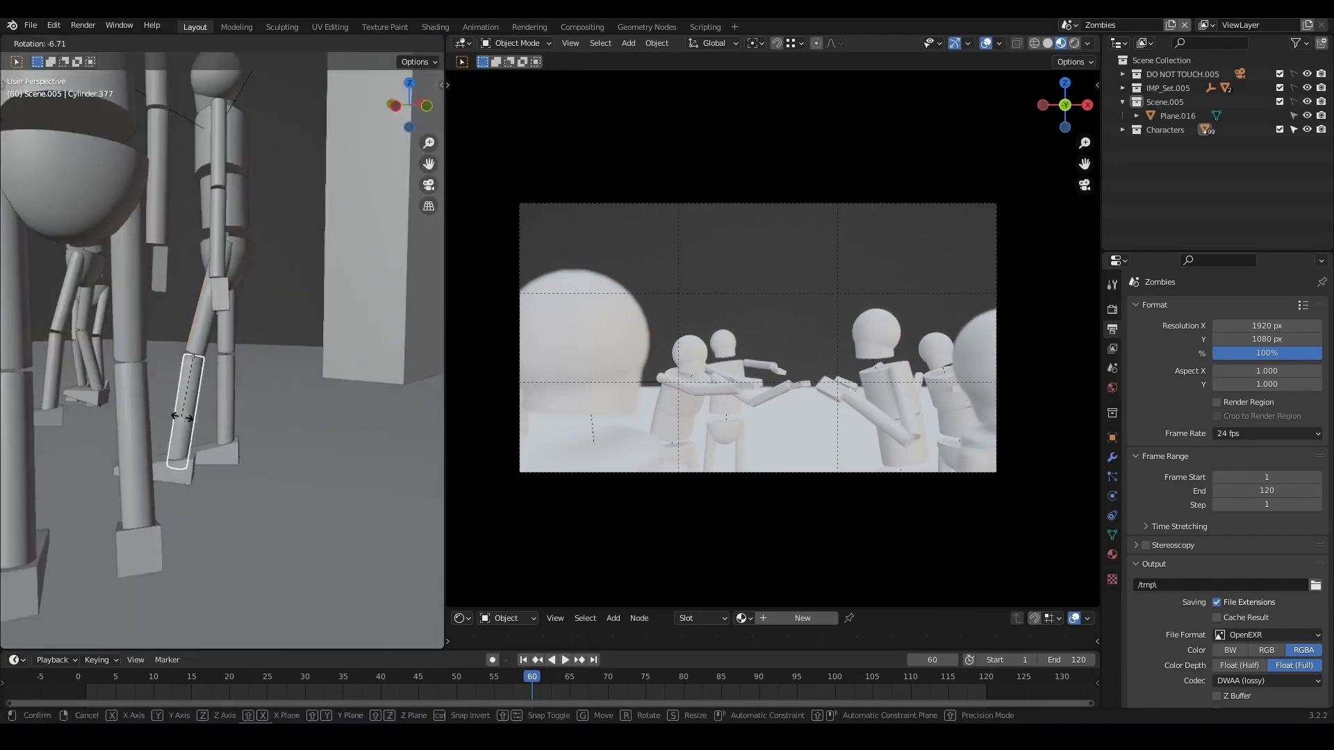
{"action": "left_click", "coordinate": [277, 456]}
{"action": "middle_click_drag", "start_coordinate": [277, 455], "coordinate": [238, 243]}
Adjust the rotation and placement of the edge figure's remaining limb parts
{"action": "left_click", "coordinate": [306, 278]}
{"action": "key", "text": "r"}
{"action": "left_click", "coordinate": [292, 313]}
{"action": "left_click", "coordinate": [230, 278]}
{"action": "key", "text": "r"}
{"action": "left_click", "coordinate": [239, 239]}
{"action": "key", "text": "g"}
Extend the edge figure's arm into the camera view, rotating its forearm by -8.5°
{"action": "middle_click_drag", "start_coordinate": [252, 320], "coordinate": [307, 254]}
{"action": "left_click", "coordinate": [191, 330]}
{"action": "key", "text": "r"}
{"action": "left_click", "coordinate": [256, 334]}
{"action": "key", "text": "r"}
{"action": "left_click", "coordinate": [271, 312]}
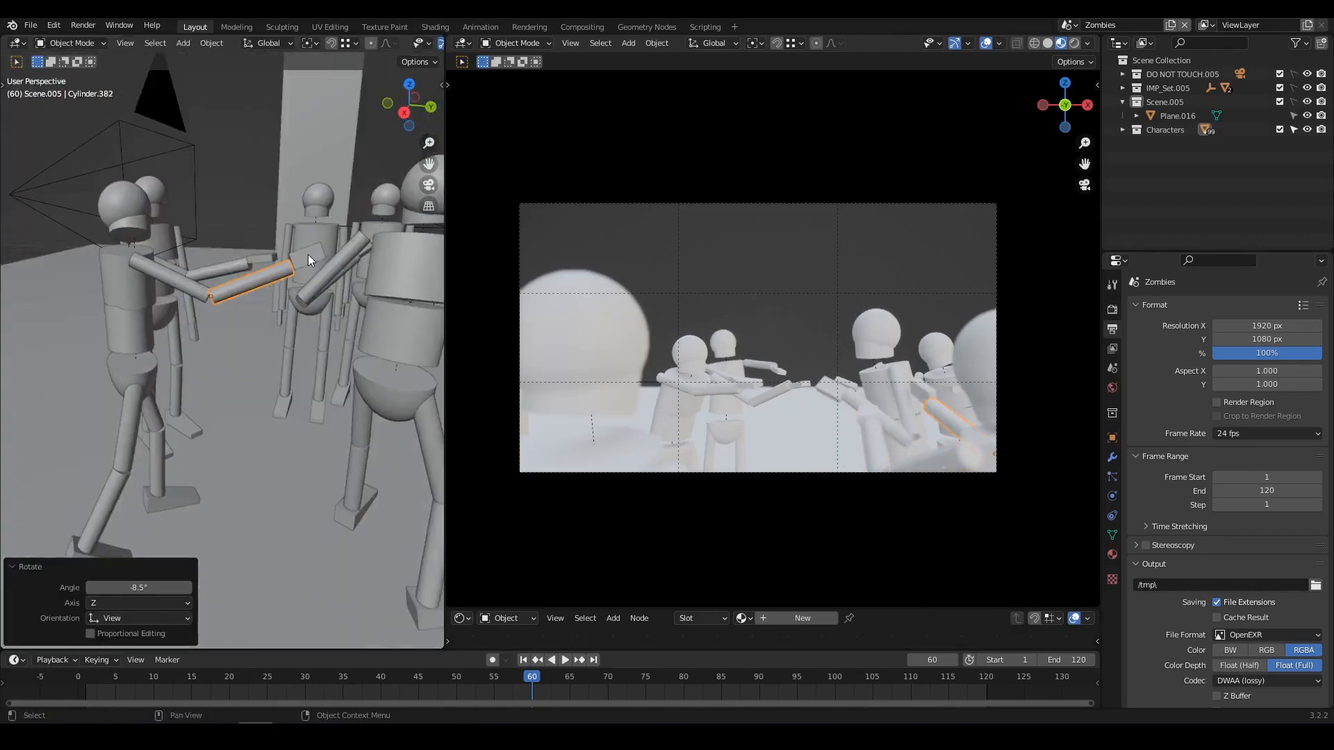
Refine the outstretched arm's rotation and reposition figure parts within the horizontal plane
{"action": "key", "text": "r"}
{"action": "key", "text": "r"}
{"action": "left_click", "coordinate": [149, 346]}
{"action": "key", "text": "g"}
{"action": "middle_click_drag", "start_coordinate": [209, 327], "coordinate": [355, 278]}
{"action": "left_click", "coordinate": [268, 292]}
{"action": "key", "text": "g"}
{"action": "key", "text": "shift+z"}
{"action": "left_click", "coordinate": [276, 327]}
Raise the arms of the foreground figure nearest the camera and bend them forward
{"action": "left_click", "coordinate": [229, 268]}
{"action": "key", "text": "r"}
{"action": "left_click", "coordinate": [268, 286]}
{"action": "key", "text": "r"}
{"action": "left_click", "coordinate": [278, 278]}
{"action": "left_click", "coordinate": [232, 313]}
{"action": "middle_click_drag", "start_coordinate": [232, 314], "coordinate": [195, 286]}
{"action": "left_click", "coordinate": [193, 258]}
{"action": "key", "text": "r"}
{"action": "left_click", "coordinate": [197, 203]}
{"action": "key", "text": "r"}
{"action": "left_click", "coordinate": [320, 209]}
Rotate the nearest foreground figure's body and leg parts into a walking stance
{"action": "left_click", "coordinate": [272, 307]}
{"action": "middle_click_drag", "start_coordinate": [313, 223], "coordinate": [292, 298]}
{"action": "key", "text": "r"}
{"action": "left_click", "coordinate": [251, 306]}
{"action": "left_click", "coordinate": [229, 424]}
{"action": "key", "text": "r"}
{"action": "left_click", "coordinate": [236, 417]}
{"action": "left_click", "coordinate": [292, 298]}
{"action": "key", "text": "r"}
Refine the nearest figure's arm direction so its hand reaches into the camera view
{"action": "middle_click_drag", "start_coordinate": [266, 228], "coordinate": [266, 139], "text": "shift"}
{"action": "left_click", "coordinate": [251, 299]}
{"action": "key", "text": "r"}
{"action": "left_click", "coordinate": [291, 267]}
{"action": "middle_click_drag", "start_coordinate": [291, 267], "coordinate": [248, 325]}
{"action": "scroll", "coordinate": [248, 325], "scroll_direction": "down", "scroll_amount": 4}
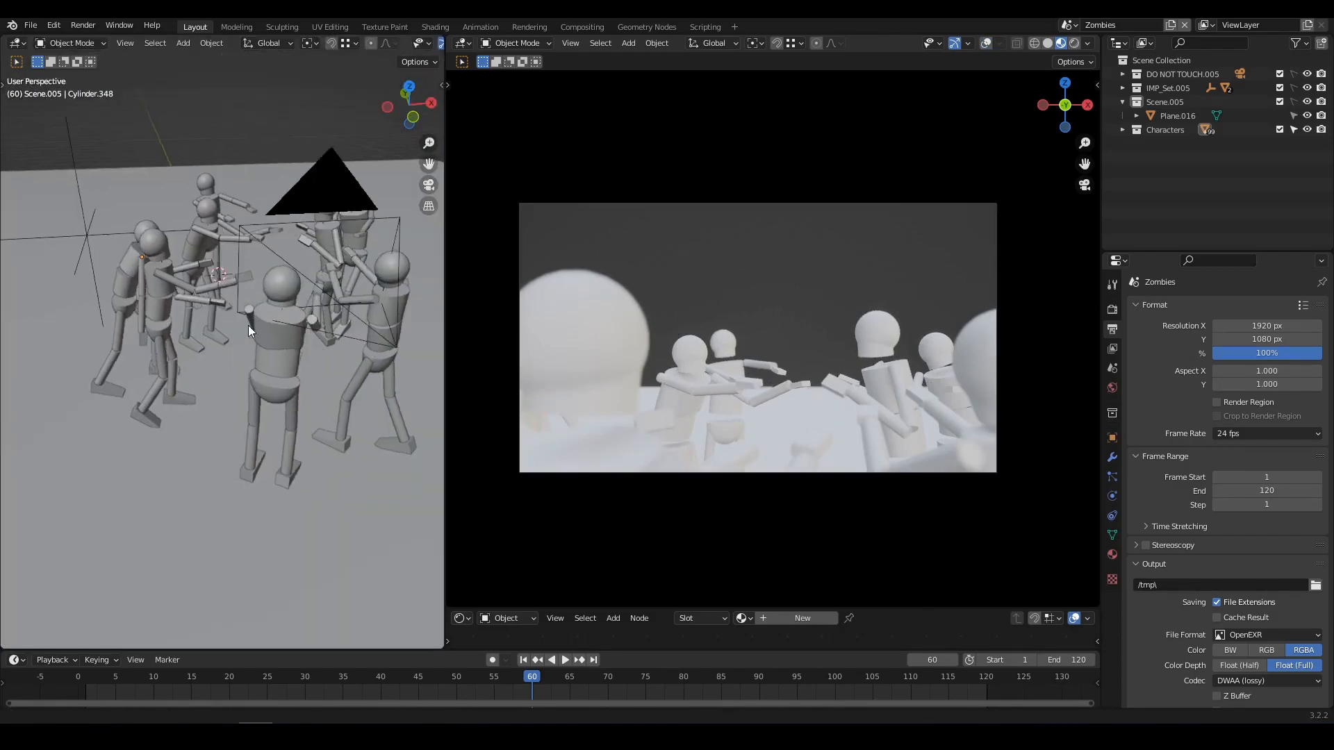
Move the DOF ref.005 focus empty 2.2892 m in X and -0.40366 m in Y, then by -0.21441 m in X
{"action": "scroll", "coordinate": [248, 325], "scroll_direction": "down", "scroll_amount": 3}
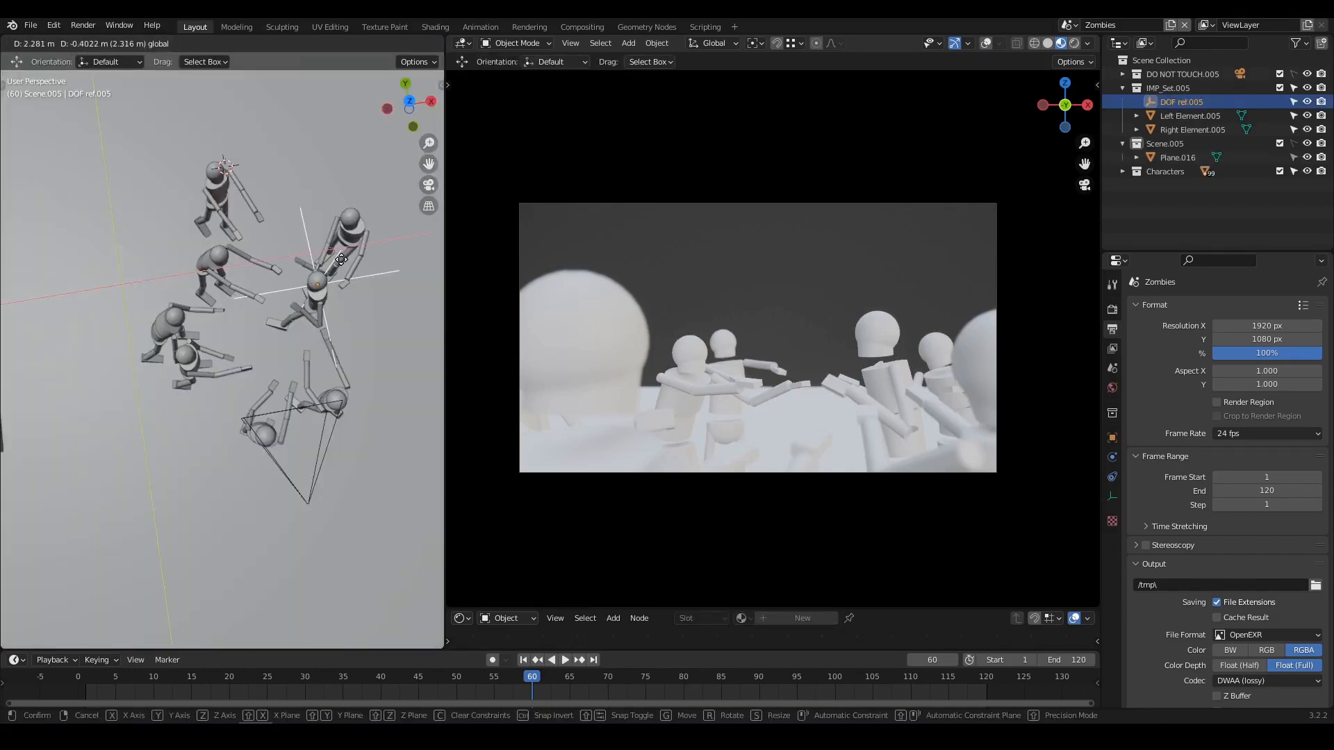
{"action": "left_click", "coordinate": [341, 259]}
{"action": "scroll", "coordinate": [278, 299], "scroll_direction": "up", "scroll_amount": 6}
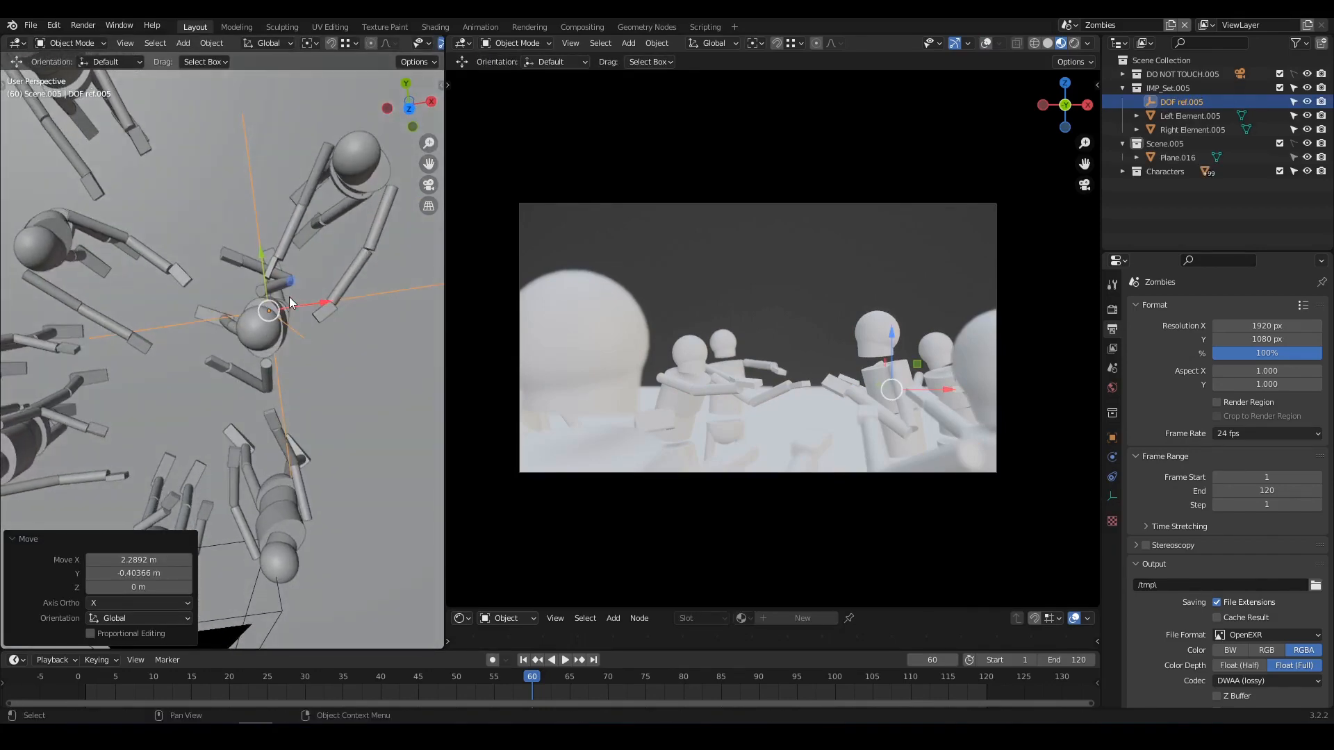
{"action": "key", "text": "g"}
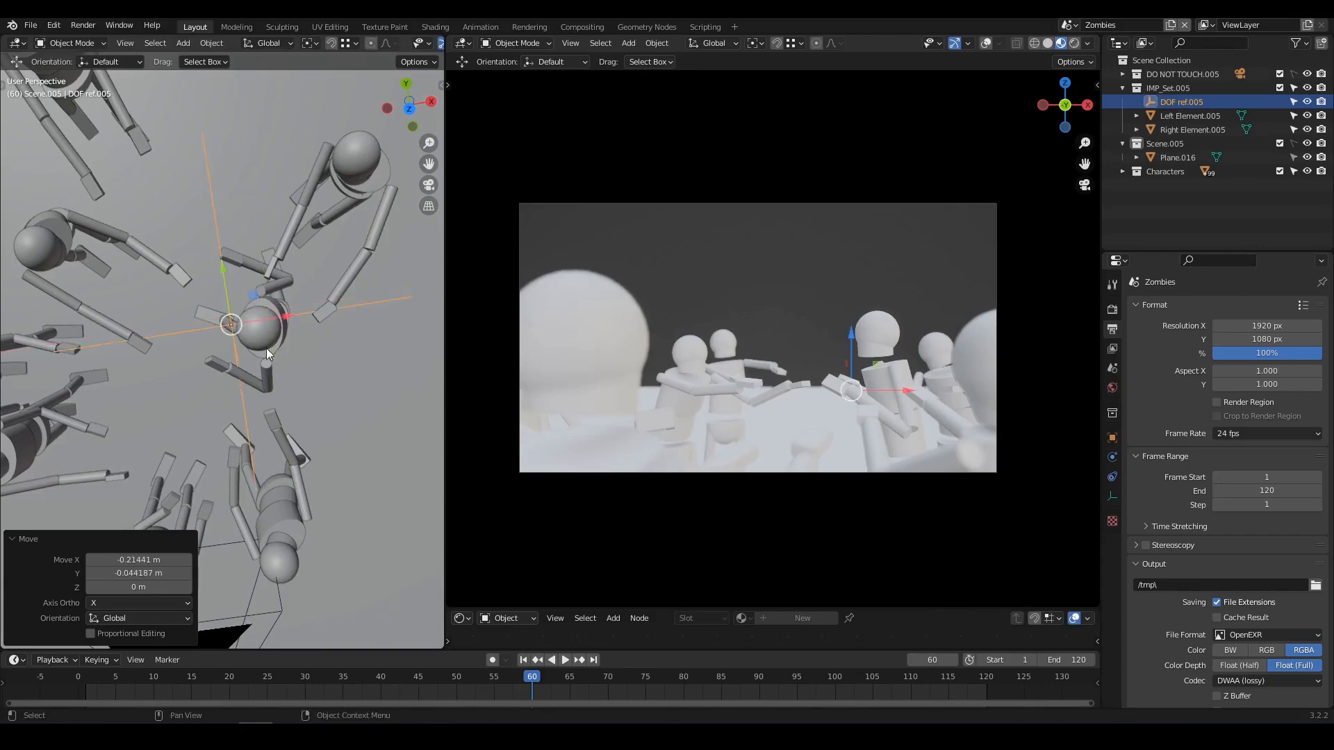
{"action": "middle_click_drag", "start_coordinate": [265, 348], "coordinate": [281, 268]}
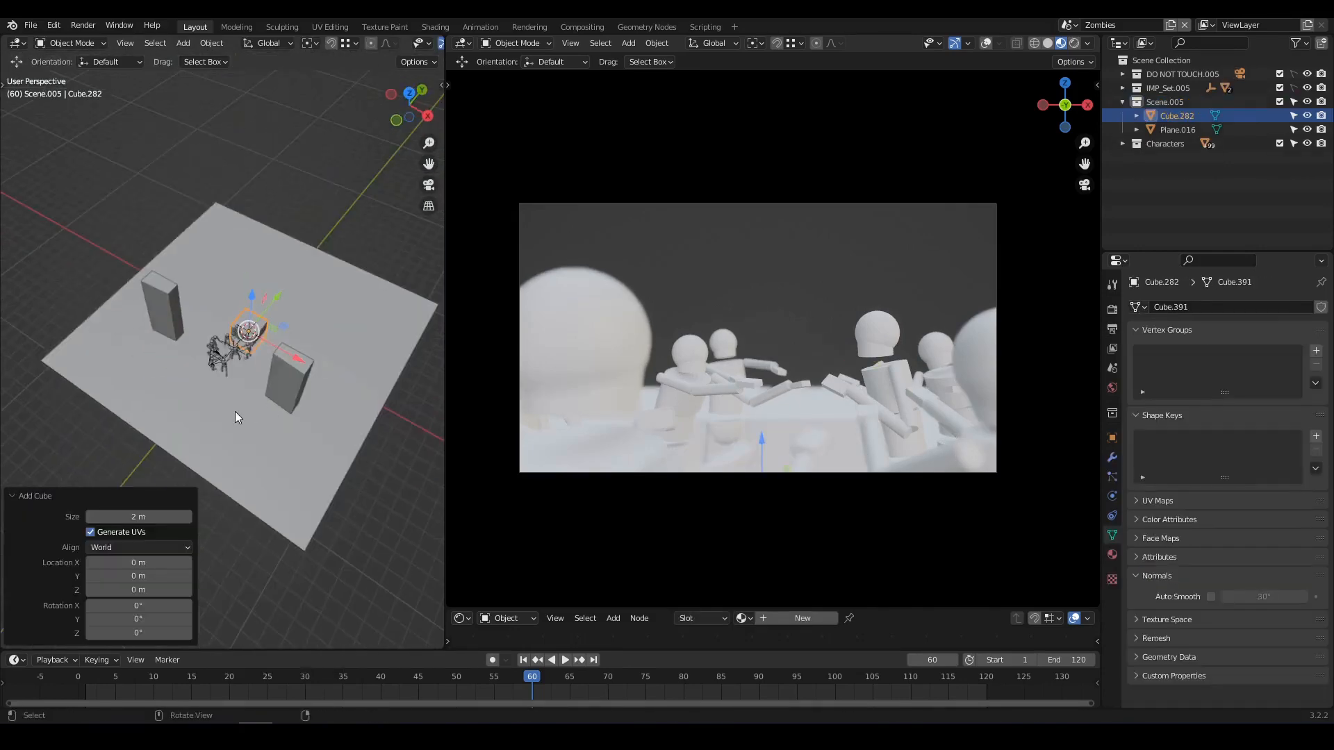
Resize the new 2 m cube, stretch it along Y, and adjust its height along Z
{"action": "key", "text": "s"}
{"action": "left_click", "coordinate": [240, 445]}
{"action": "middle_click_drag", "start_coordinate": [299, 417], "coordinate": [313, 336]}
{"action": "key", "text": "s"}
{"action": "key", "text": "y"}
{"action": "left_click", "coordinate": [247, 416]}
{"action": "key", "text": "g"}
{"action": "key", "text": "z"}
{"action": "left_click", "coordinate": [213, 368]}
Lengthen the cube into a long beam by moving its end geometry along Y in Edit Mode
{"action": "key", "text": "Tab"}
{"action": "key", "text": "g"}
{"action": "key", "text": "y"}
{"action": "key", "text": "Tab"}
Extend the ground plane by moving its far edge along Y, and widen the plane along X
{"action": "left_click", "coordinate": [228, 407]}
{"action": "key", "text": "Tab"}
{"action": "key", "text": "2"}
{"action": "key", "text": "g"}
{"action": "key", "text": "y"}
{"action": "key", "text": "Tab"}
{"action": "key", "text": "s"}
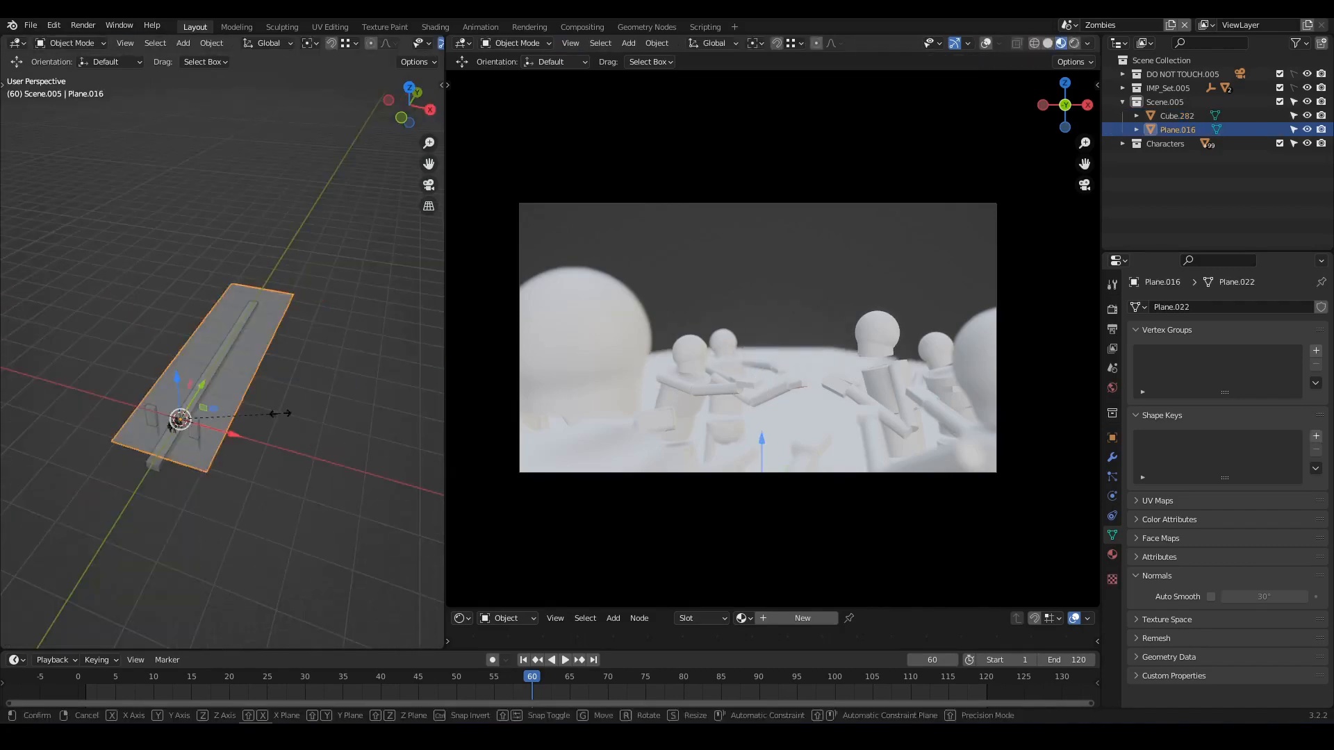
{"action": "key", "text": "x"}
{"action": "left_click", "coordinate": [417, 412]}
Add a cylinder, stretch it along Z into a tall pole, and scale it uniformly by 0.877
{"action": "key", "text": "shift+a"}
{"action": "left_click", "coordinate": [278, 453]}
{"action": "key", "text": "s"}
{"action": "key", "text": "z"}
{"action": "key", "text": "s"}
{"action": "left_click", "coordinate": [276, 465]}
{"action": "middle_click_drag", "start_coordinate": [276, 465], "coordinate": [234, 380]}
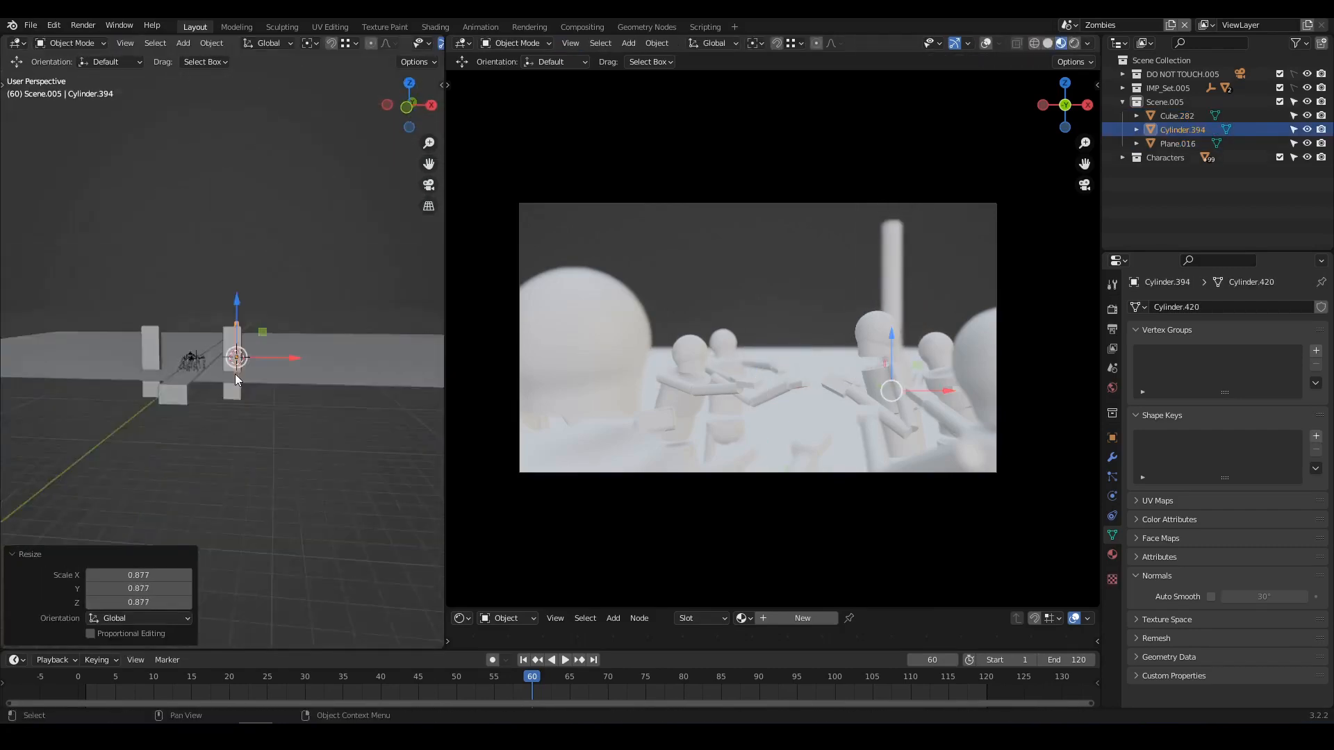
Move the tall pole within the XZ plane, and reposition it across the ground in the XY plane
{"action": "scroll", "coordinate": [235, 380], "scroll_direction": "up", "scroll_amount": 7}
{"action": "key", "text": "g"}
{"action": "key", "text": "shift+y"}
{"action": "left_click", "coordinate": [257, 334]}
{"action": "middle_click_drag", "start_coordinate": [257, 333], "coordinate": [191, 413]}
{"action": "key", "text": "g"}
{"action": "key", "text": "shift+z"}
{"action": "left_click", "coordinate": [251, 413]}
Duplicate the pole repeatedly in top view to form a loose cluster of nine poles
{"action": "key", "text": "KP_7"}
{"action": "key", "text": "shift+d"}
{"action": "left_click", "coordinate": [307, 416]}
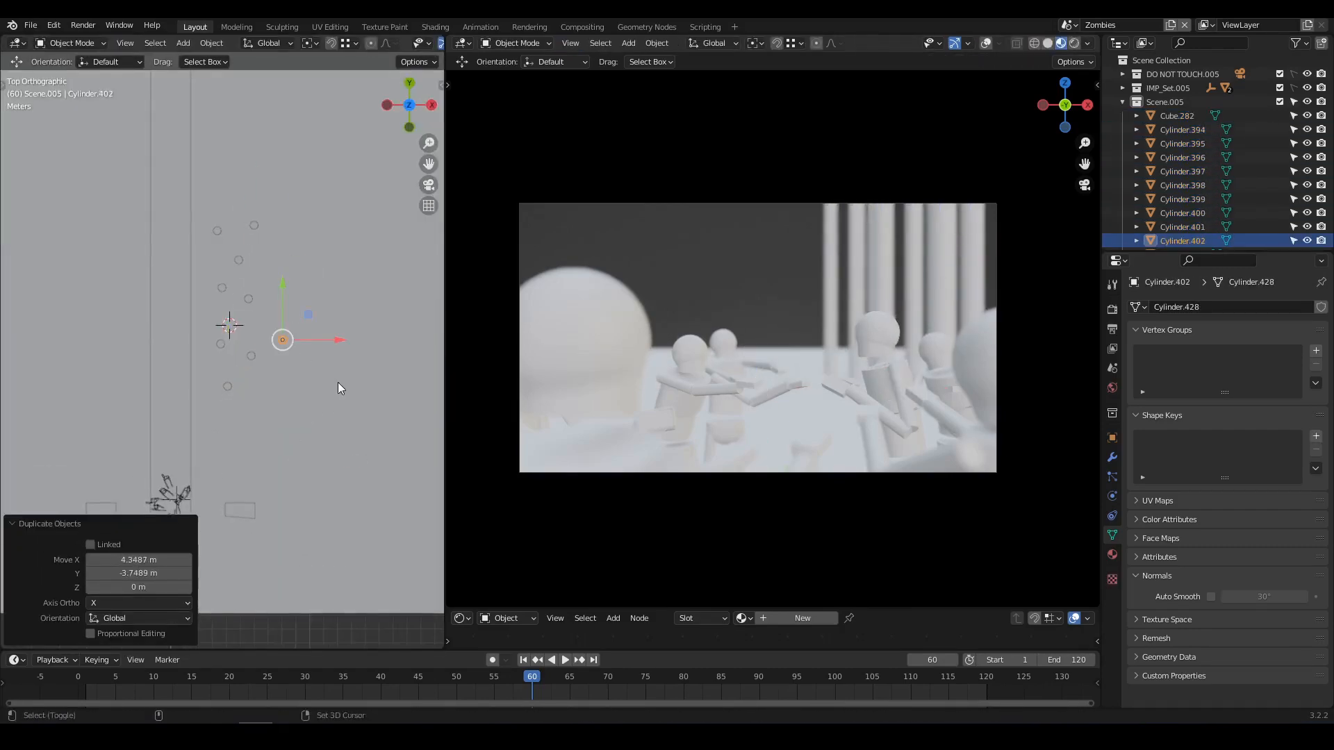
{"action": "key", "text": "g"}
{"action": "left_click", "coordinate": [314, 401]}
Randomize the pole cluster's transforms with 2.6 m location and 5° rotation on all axes
{"action": "middle_click_drag", "start_coordinate": [315, 402], "coordinate": [295, 352]}
{"action": "left_click_drag", "start_coordinate": [167, 139], "coordinate": [290, 259]}
{"action": "key", "text": "F3"}
{"action": "type", "text": "ran"}
{"action": "left_click", "coordinate": [306, 319]}
{"action": "left_click_drag", "start_coordinate": [132, 474], "coordinate": [150, 501]}
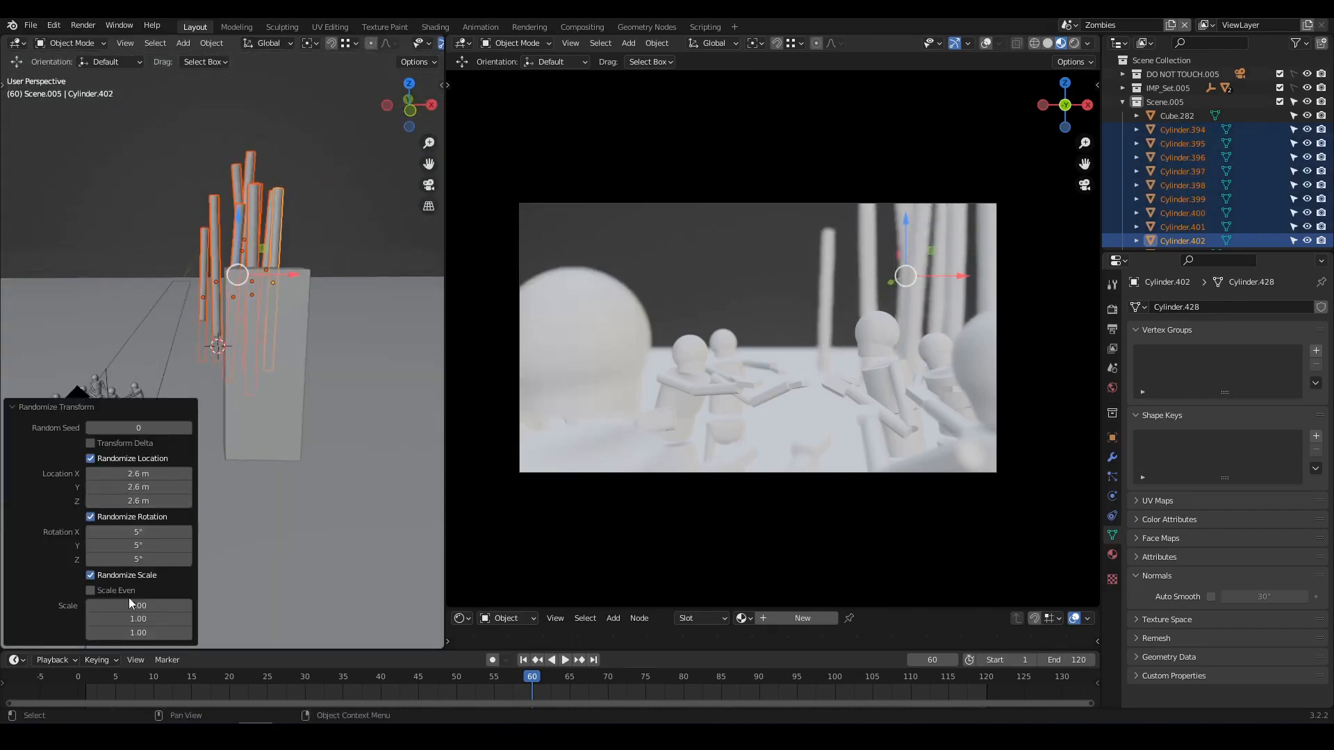
Duplicate the randomized pole cluster along Y in top view to continue the row of trees
{"action": "key", "text": "KP_7"}
{"action": "key", "text": "shift+d"}
{"action": "key", "text": "y"}
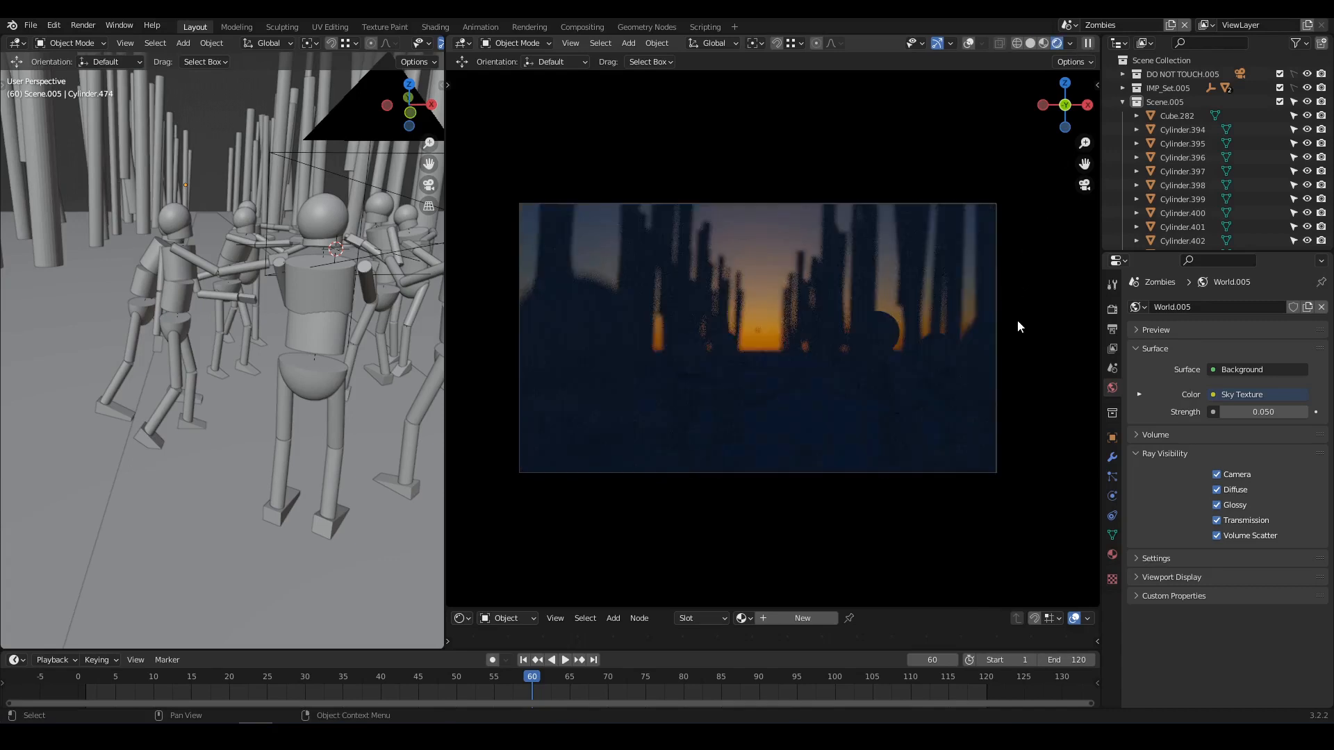
Switch the render engine to Eevee
{"action": "left_click", "coordinate": [1111, 310]}
{"action": "left_click", "coordinate": [1233, 324]}
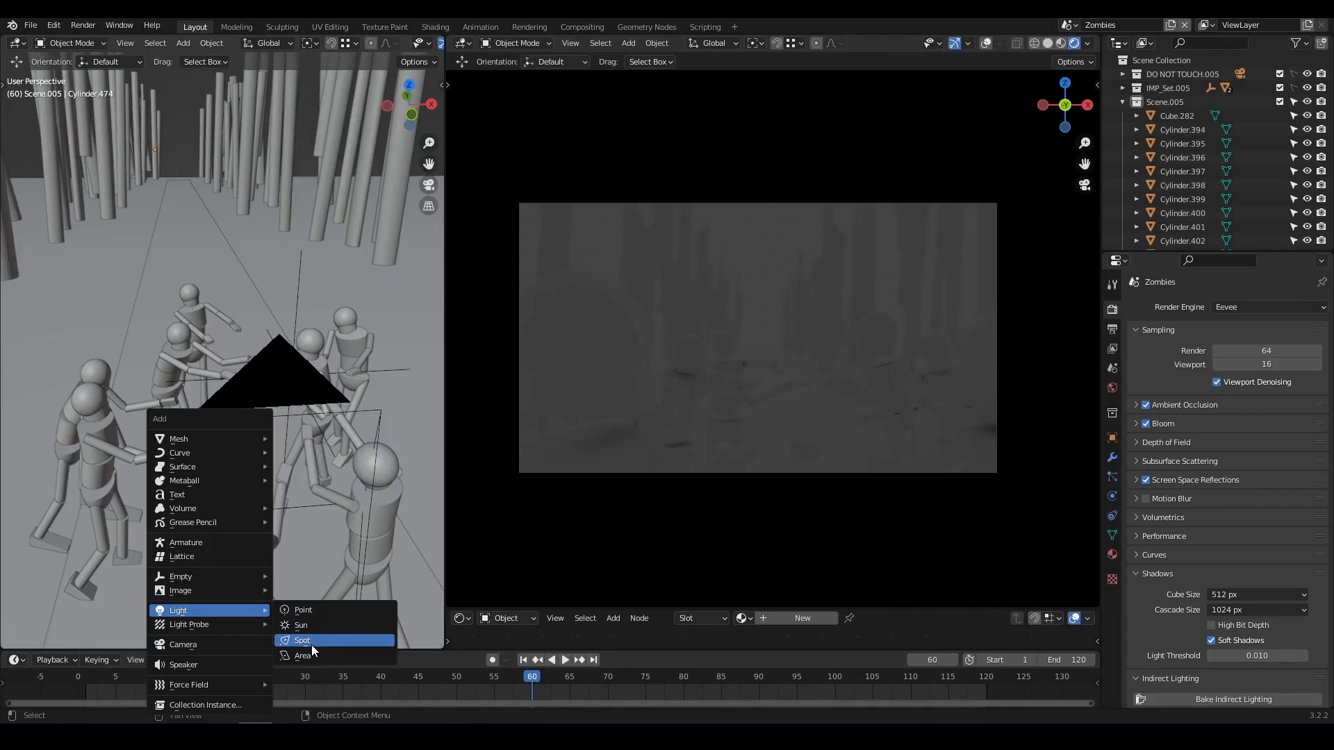
Add a sun light, raise it about 9.39 m along Z, and tilt it with a trackball rotation
{"action": "left_click", "coordinate": [306, 626]}
{"action": "scroll", "coordinate": [266, 473], "scroll_direction": "down", "scroll_amount": 8}
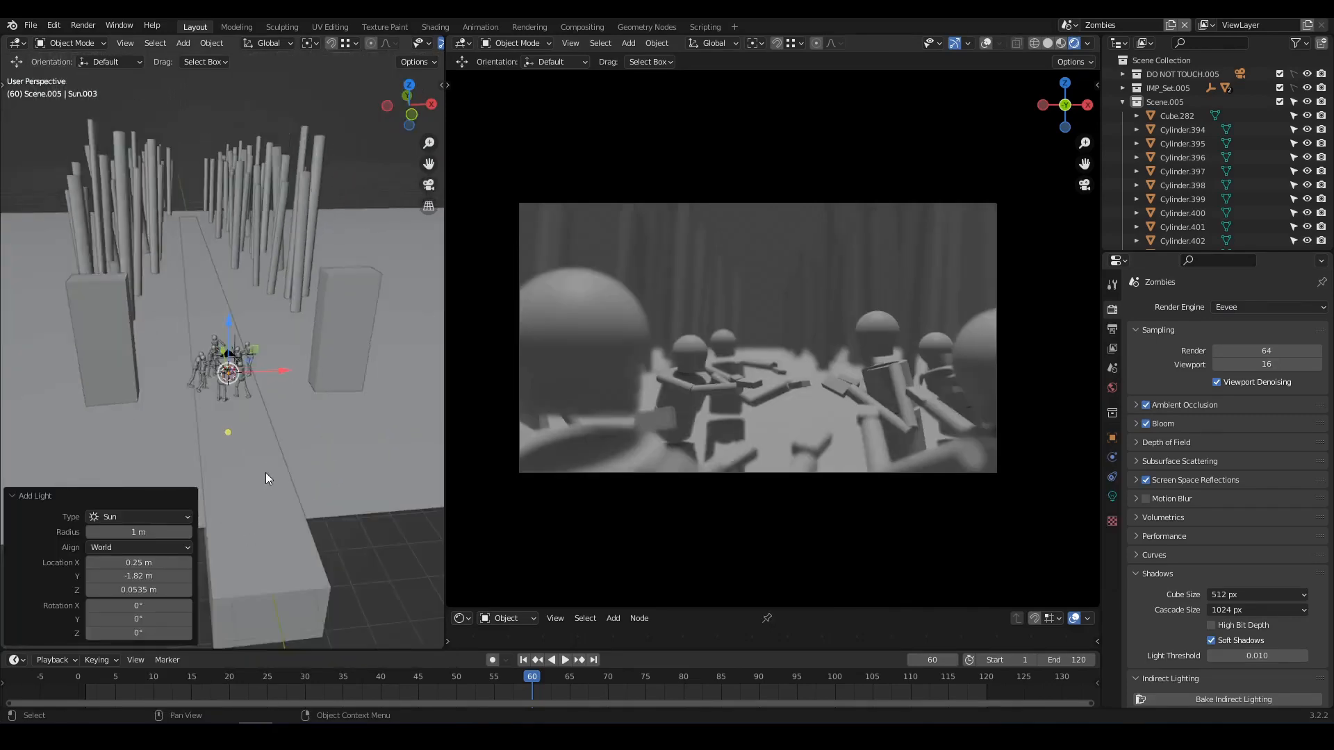
{"action": "left_click", "coordinate": [278, 332]}
{"action": "key", "text": "r"}
{"action": "key", "text": "r"}
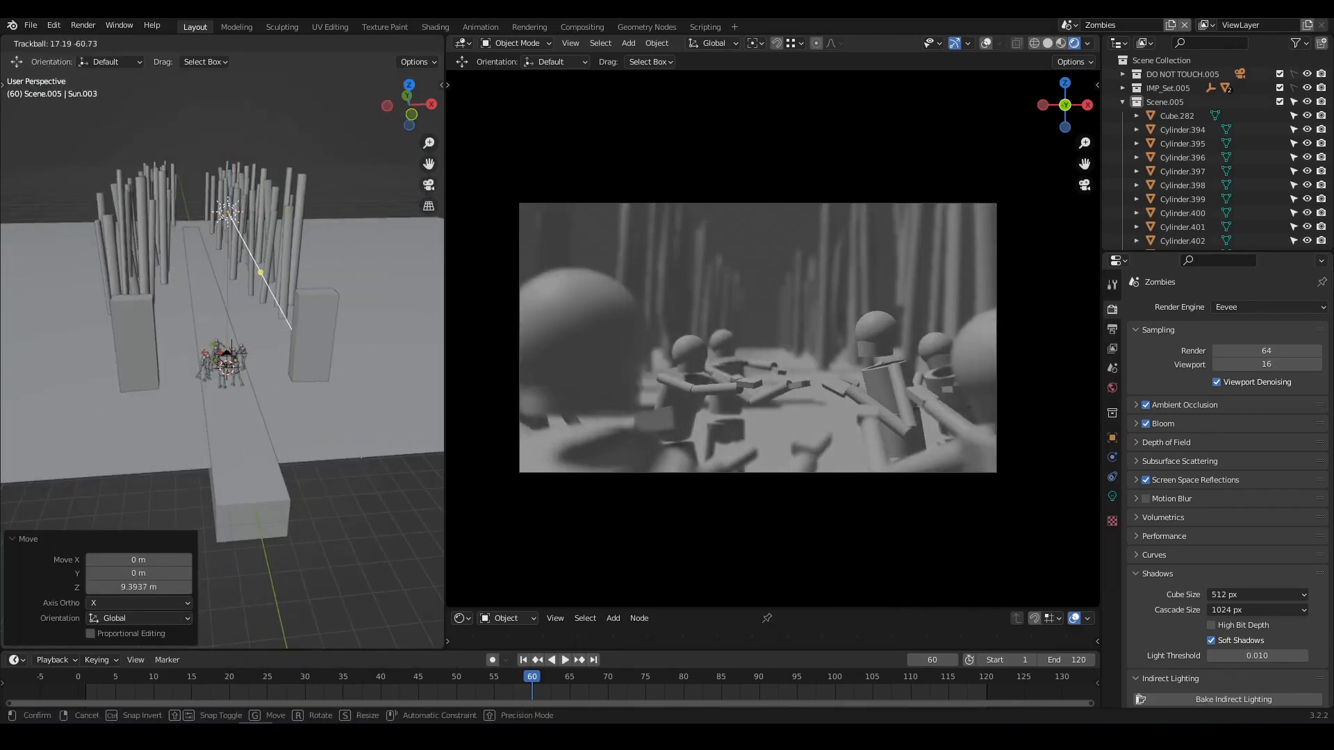
Add a point light low among the figures, and give it a warm orange colour
{"action": "scroll", "coordinate": [288, 378], "scroll_direction": "up", "scroll_amount": 8}
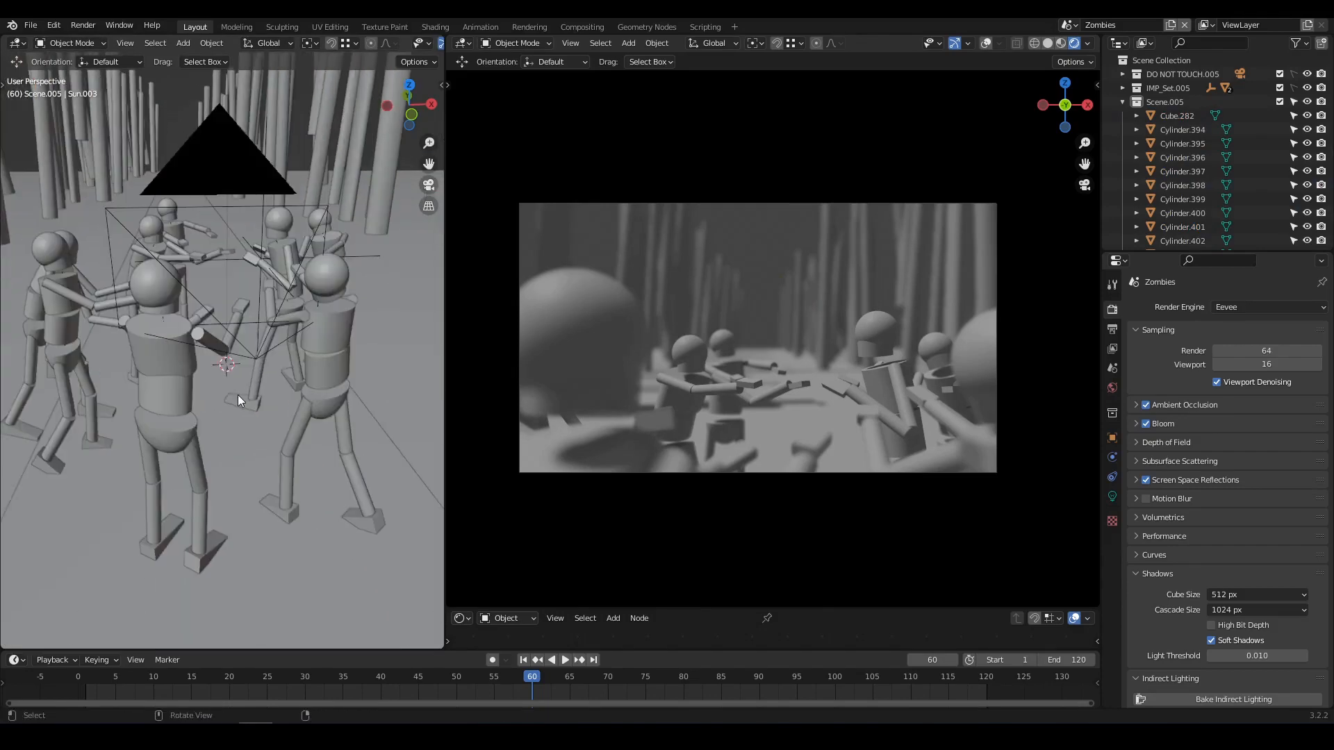
{"action": "key", "text": "shift+a"}
{"action": "left_click", "coordinate": [269, 393]}
{"action": "scroll", "coordinate": [275, 415], "scroll_direction": "down", "scroll_amount": 8}
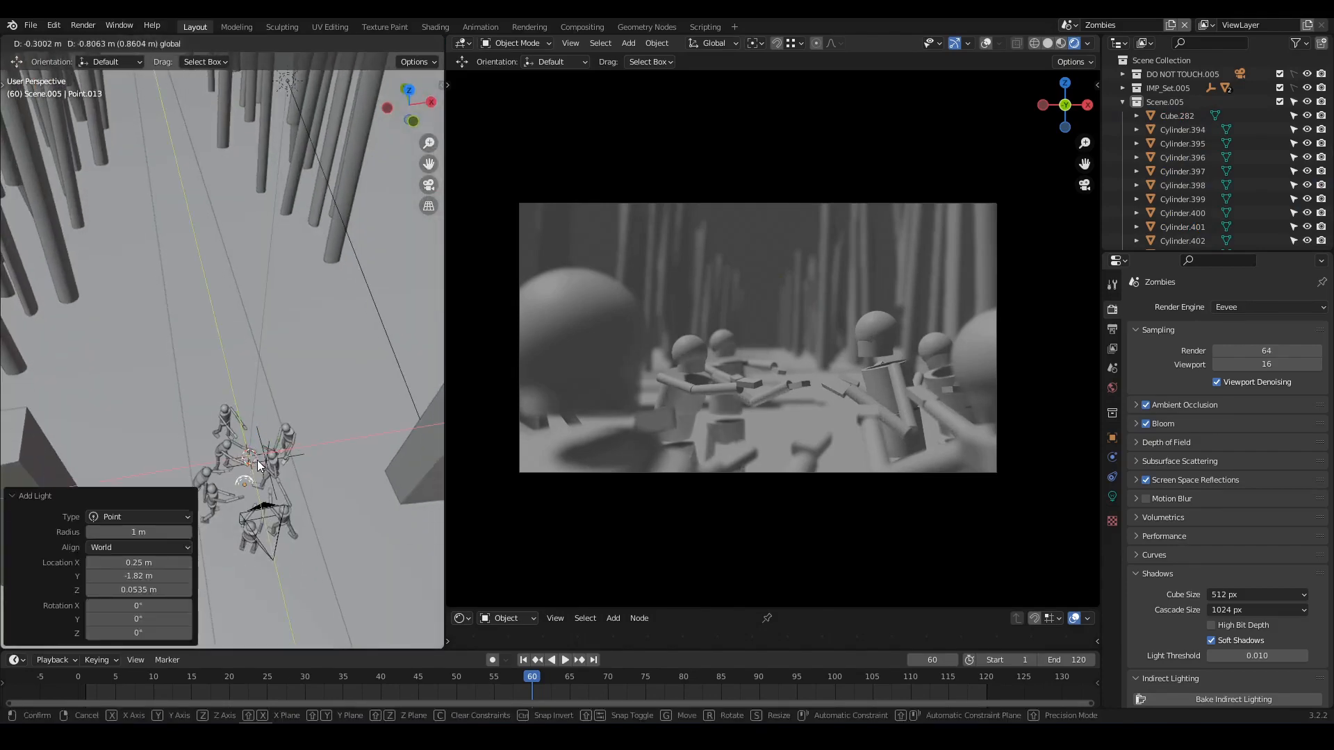
{"action": "left_click", "coordinate": [257, 462]}
{"action": "middle_click_drag", "start_coordinate": [258, 460], "coordinate": [267, 392]}
{"action": "middle_click_drag", "start_coordinate": [245, 247], "coordinate": [286, 389]}
{"action": "left_click", "coordinate": [1111, 495]}
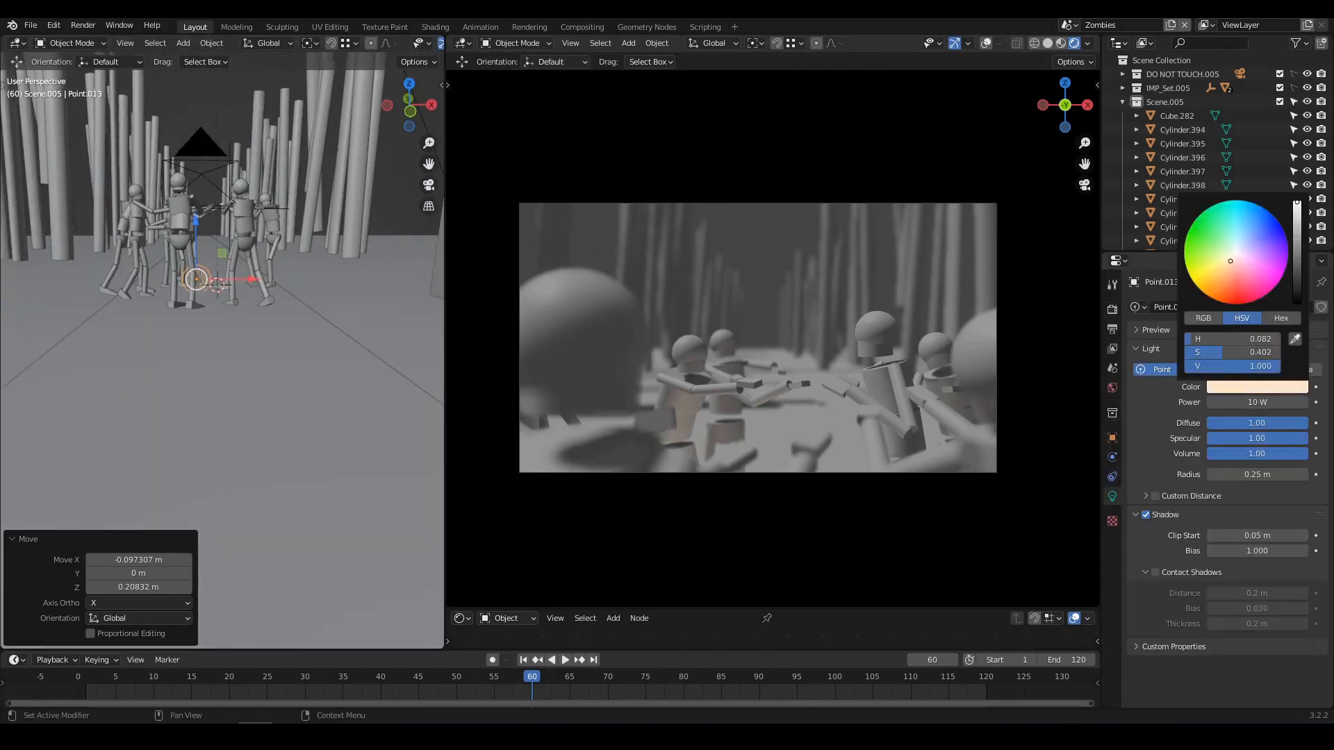
Select the sun light above the trees and give it a blue colour
{"action": "scroll", "coordinate": [252, 290], "scroll_direction": "down", "scroll_amount": 5}
{"action": "middle_click_drag", "start_coordinate": [253, 290], "coordinate": [281, 373], "text": "shift"}
{"action": "left_click", "coordinate": [247, 209]}
{"action": "middle_click_drag", "start_coordinate": [248, 209], "coordinate": [227, 166], "text": "shift"}
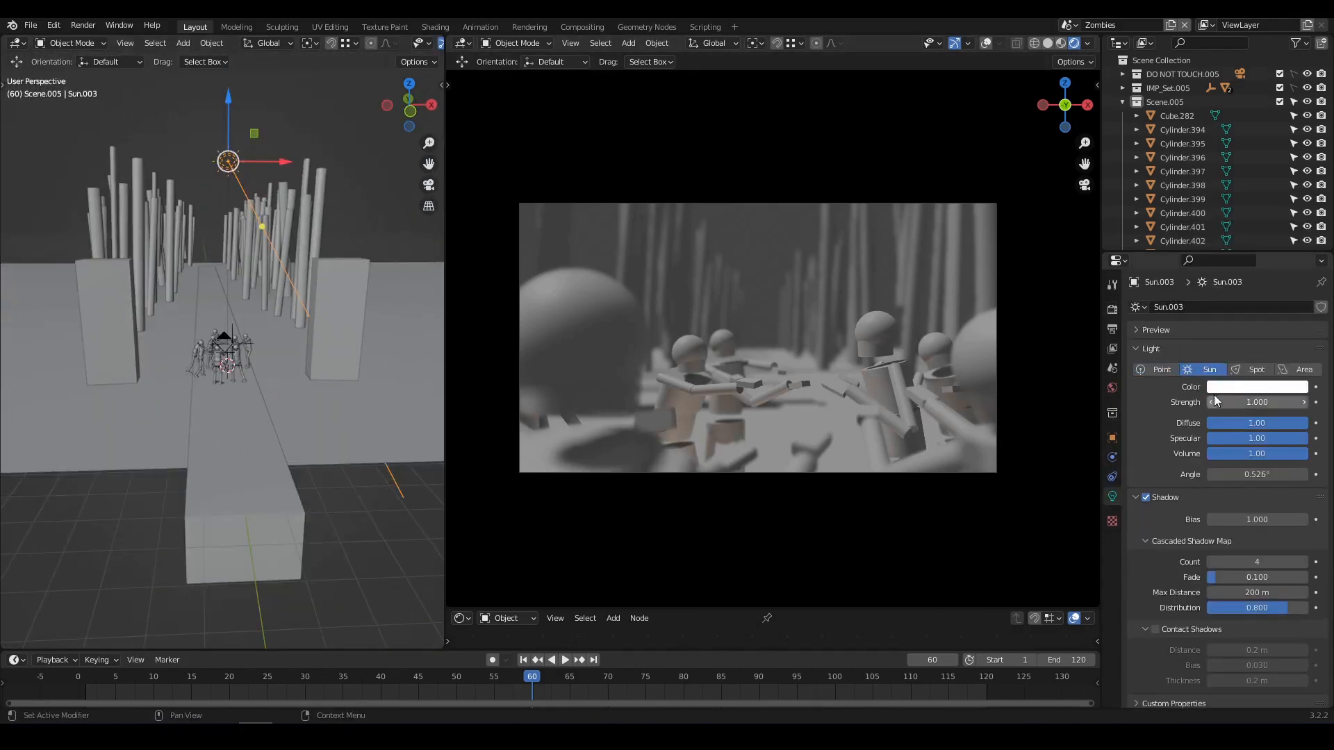
{"action": "left_click", "coordinate": [1245, 239]}
{"action": "left_click", "coordinate": [261, 393]}
Set the world sky texture's background strength to 0.020
{"action": "mouse_move", "coordinate": [261, 393]}
{"action": "middle_mouse_down"}
{"action": "mouse_move", "coordinate": [306, 407]}
{"action": "mouse_move", "coordinate": [278, 407]}
{"action": "middle_mouse_up"}
{"action": "scroll", "coordinate": [307, 407], "scroll_direction": "up", "scroll_amount": 2}
{"action": "left_click", "coordinate": [1112, 388]}
{"action": "left_click_drag", "start_coordinate": [1264, 418], "coordinate": [1244, 418]}
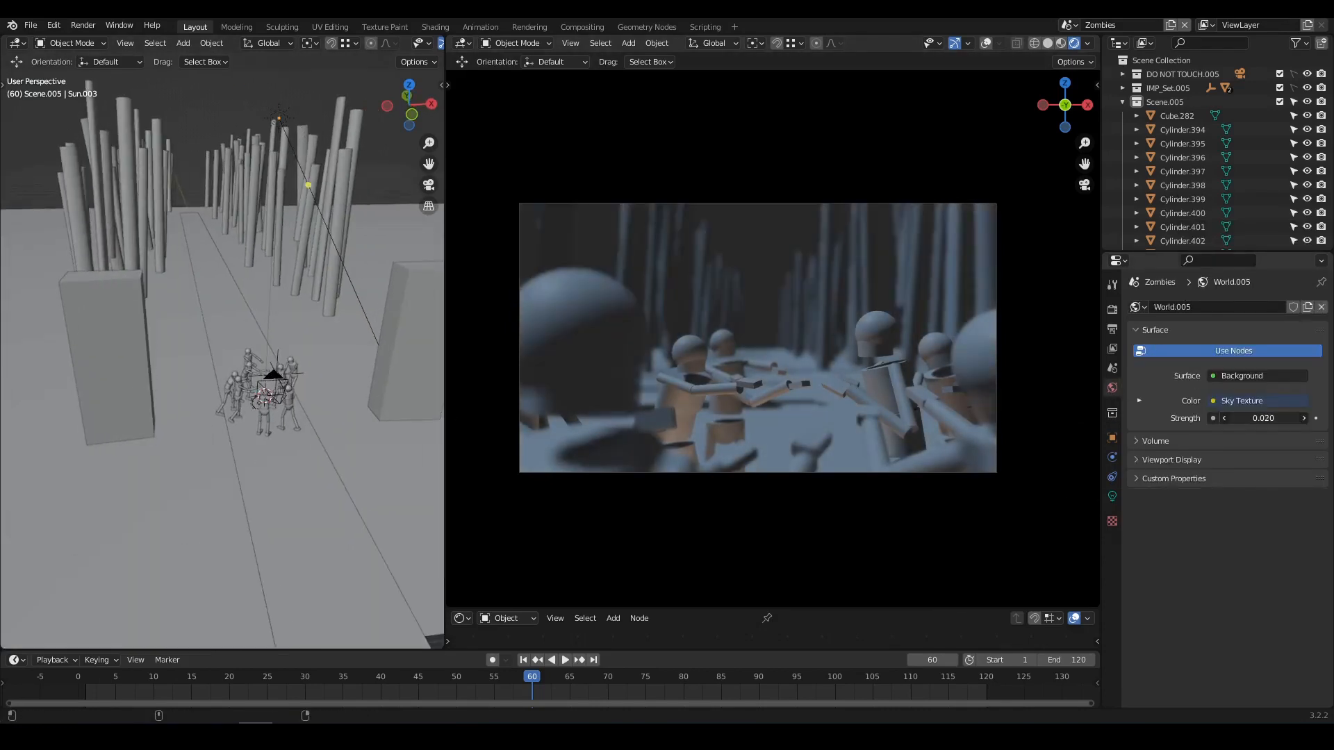
Select the treetop spheres and randomize their transforms with 2.6 m location, 5° rotation and 1.39 scale
{"action": "scroll", "coordinate": [291, 360], "scroll_direction": "down", "scroll_amount": 4}
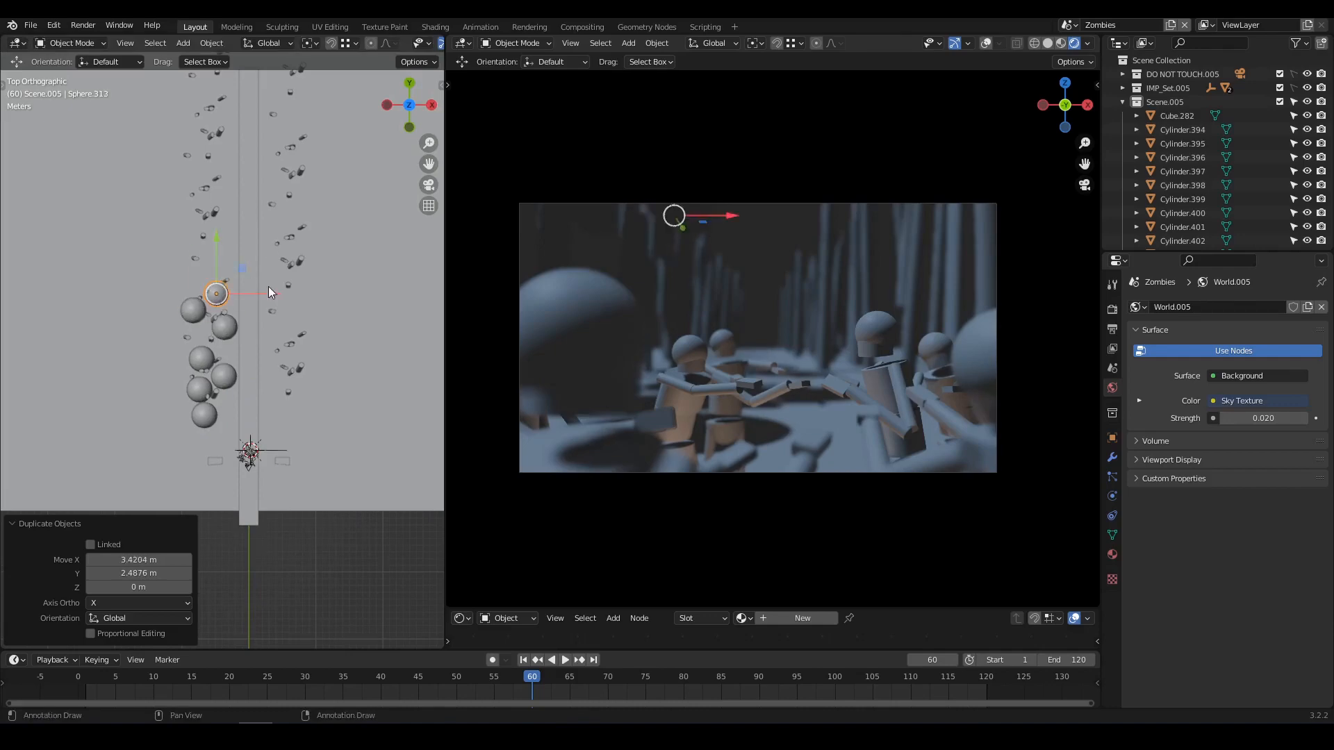
{"action": "middle_click_drag", "start_coordinate": [244, 447], "coordinate": [235, 297]}
{"action": "left_click", "coordinate": [235, 298], "text": "shift"}
{"action": "left_click", "coordinate": [182, 208], "text": "shift"}
{"action": "left_click", "coordinate": [174, 247], "text": "shift"}
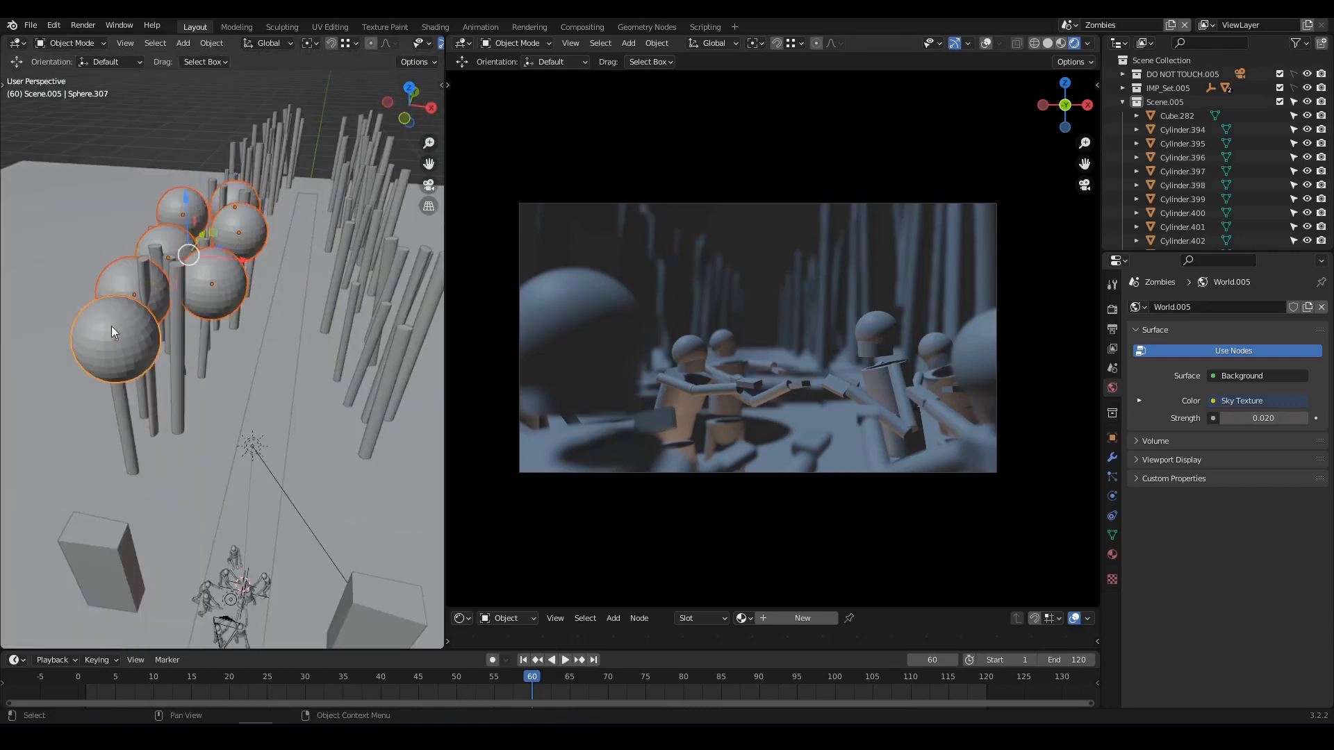
{"action": "key", "text": "F3"}
{"action": "key", "text": "Return"}
{"action": "scroll", "coordinate": [150, 410], "scroll_direction": "down", "scroll_amount": 3}
{"action": "middle_click_drag", "start_coordinate": [160, 389], "coordinate": [300, 379]}
{"action": "scroll", "coordinate": [301, 379], "scroll_direction": "down", "scroll_amount": 2}
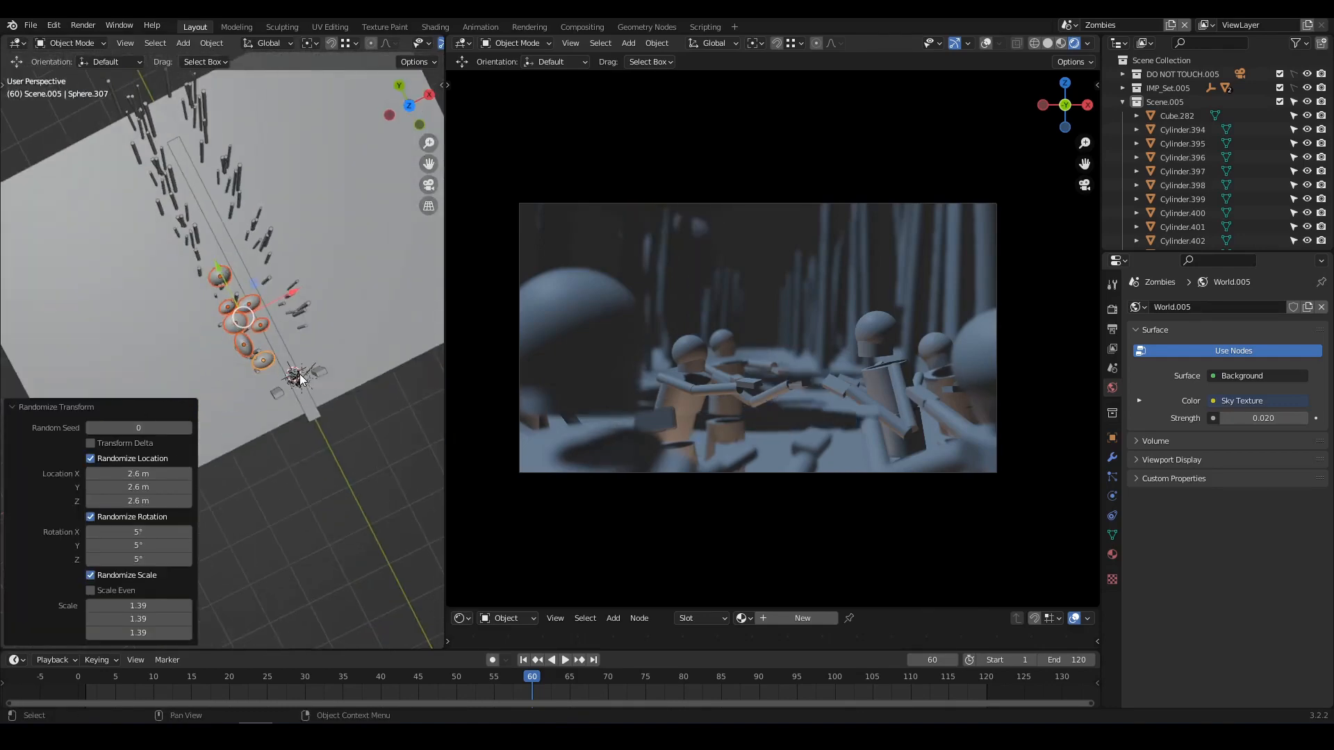
Duplicate the randomized treetop spheres in top view over the other rows of poles
{"action": "key", "text": "KP_7"}
{"action": "left_click", "coordinate": [311, 293]}
{"action": "key", "text": "shift+d"}
{"action": "left_click", "coordinate": [311, 229]}
{"action": "key", "text": "shift+d"}
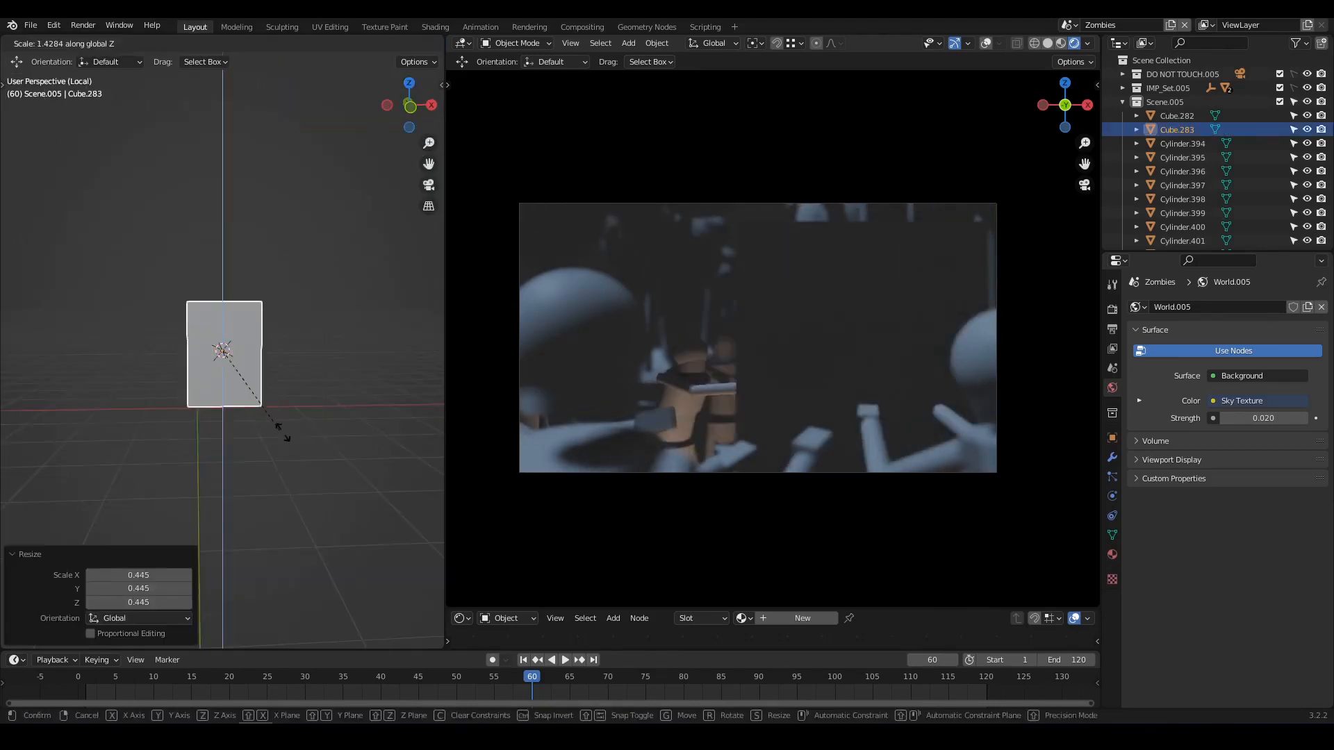
Extrude the end face of the new flattened cube in Edit Mode to extend the knife blade
{"action": "middle_click_drag", "start_coordinate": [282, 425], "coordinate": [250, 342]}
{"action": "key", "text": "Tab"}
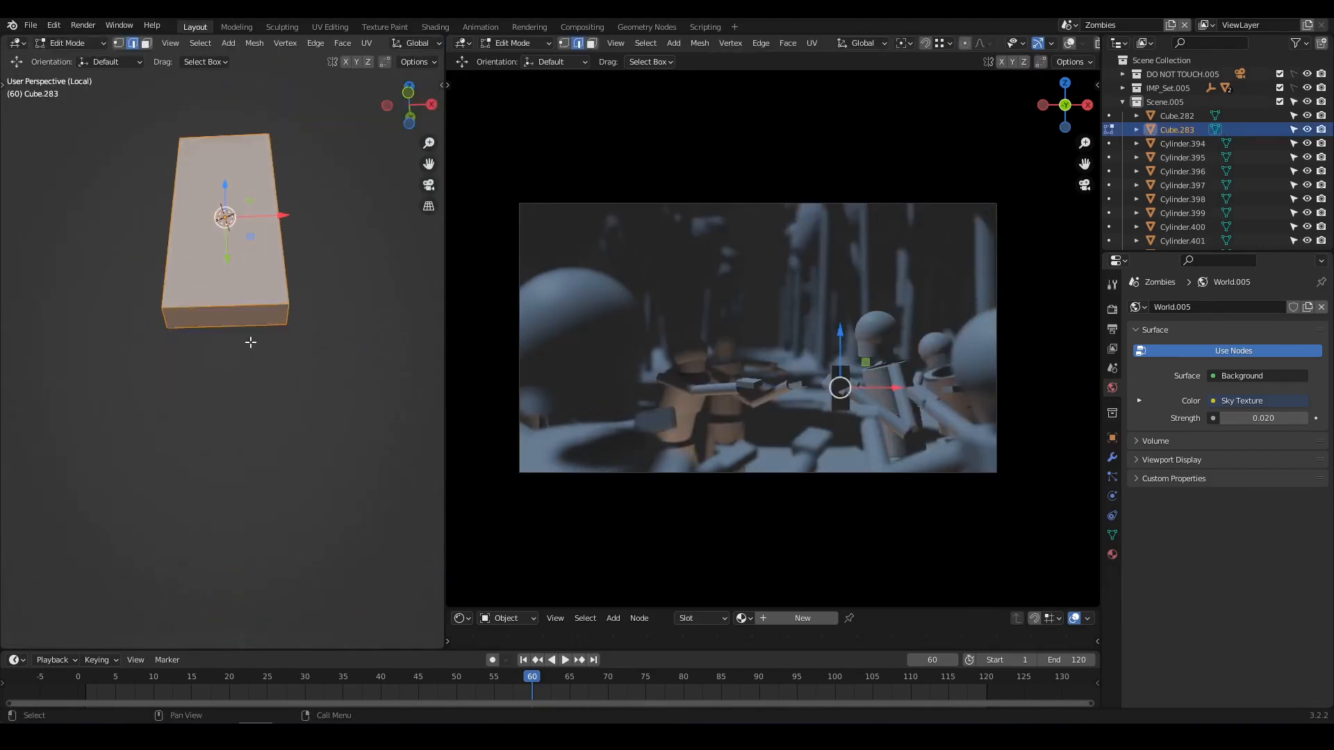
{"action": "key", "text": "3"}
{"action": "left_click", "coordinate": [240, 317]}
{"action": "key", "text": "e"}
{"action": "left_click", "coordinate": [301, 445]}
Slant the blade tip by moving its edge along X, and bevel the edge about 0.832 m with 5 segments
{"action": "key", "text": "2"}
{"action": "key", "text": "g"}
{"action": "key", "text": "x"}
{"action": "key", "text": "ctrl+b"}
{"action": "left_click", "coordinate": [309, 394]}
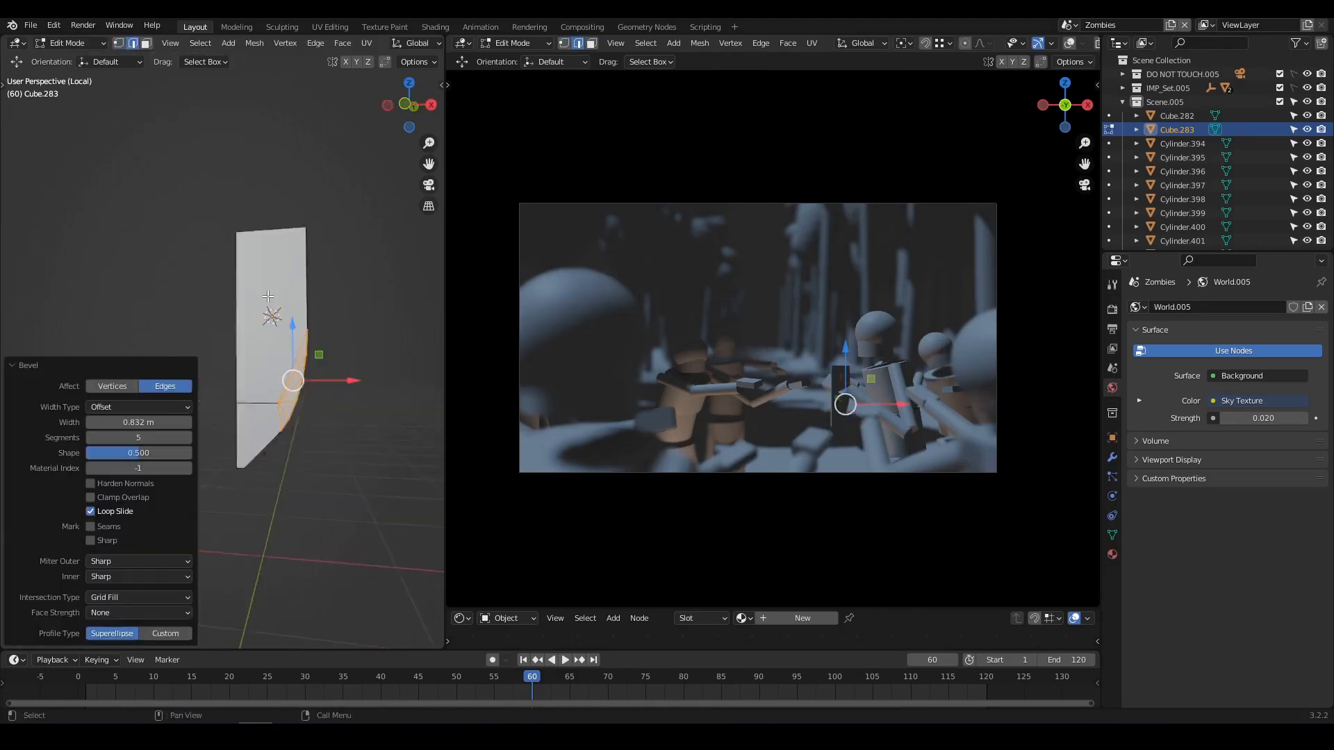
Extrude the blade's upper face twice for a guard band and handle, and apply Shrink/Fatten to the band's side faces
{"action": "middle_click_drag", "start_coordinate": [268, 297], "coordinate": [283, 332]}
{"action": "key", "text": "3"}
{"action": "left_click", "coordinate": [285, 306]}
{"action": "key", "text": "e"}
{"action": "key", "text": "e"}
{"action": "left_click", "coordinate": [267, 292]}
{"action": "left_click", "coordinate": [224, 313], "text": "shift"}
{"action": "key", "text": "alt+s"}
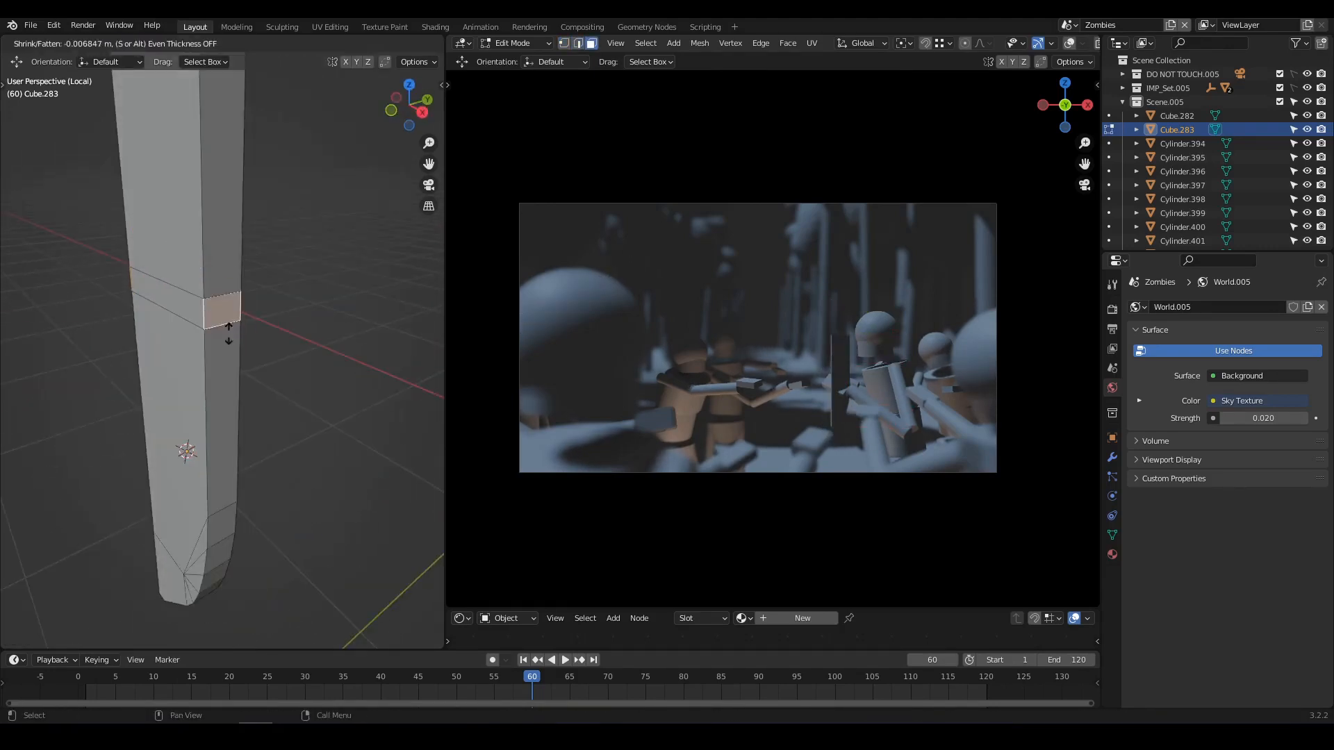
{"action": "left_click", "coordinate": [178, 488]}
Select two opposite side faces of the knife and scale them along X
{"action": "middle_click_drag", "start_coordinate": [178, 488], "coordinate": [229, 389]}
{"action": "left_click", "coordinate": [252, 289]}
{"action": "middle_click_drag", "start_coordinate": [159, 313], "coordinate": [62, 354]}
{"action": "left_click", "coordinate": [297, 292], "text": "shift"}
{"action": "key", "text": "s"}
{"action": "key", "text": "x"}
{"action": "left_click", "coordinate": [296, 315]}
Select the faces around the guard band and fatten them outward by about 0.28 m into a crossguard
{"action": "left_click", "coordinate": [286, 346]}
{"action": "left_click", "coordinate": [226, 328], "text": "shift"}
{"action": "left_click", "coordinate": [176, 310], "text": "shift"}
{"action": "scroll", "coordinate": [62, 354], "scroll_direction": "up", "scroll_amount": 2}
{"action": "left_click", "coordinate": [63, 403], "text": "shift"}
{"action": "left_click", "coordinate": [156, 361], "text": "shift"}
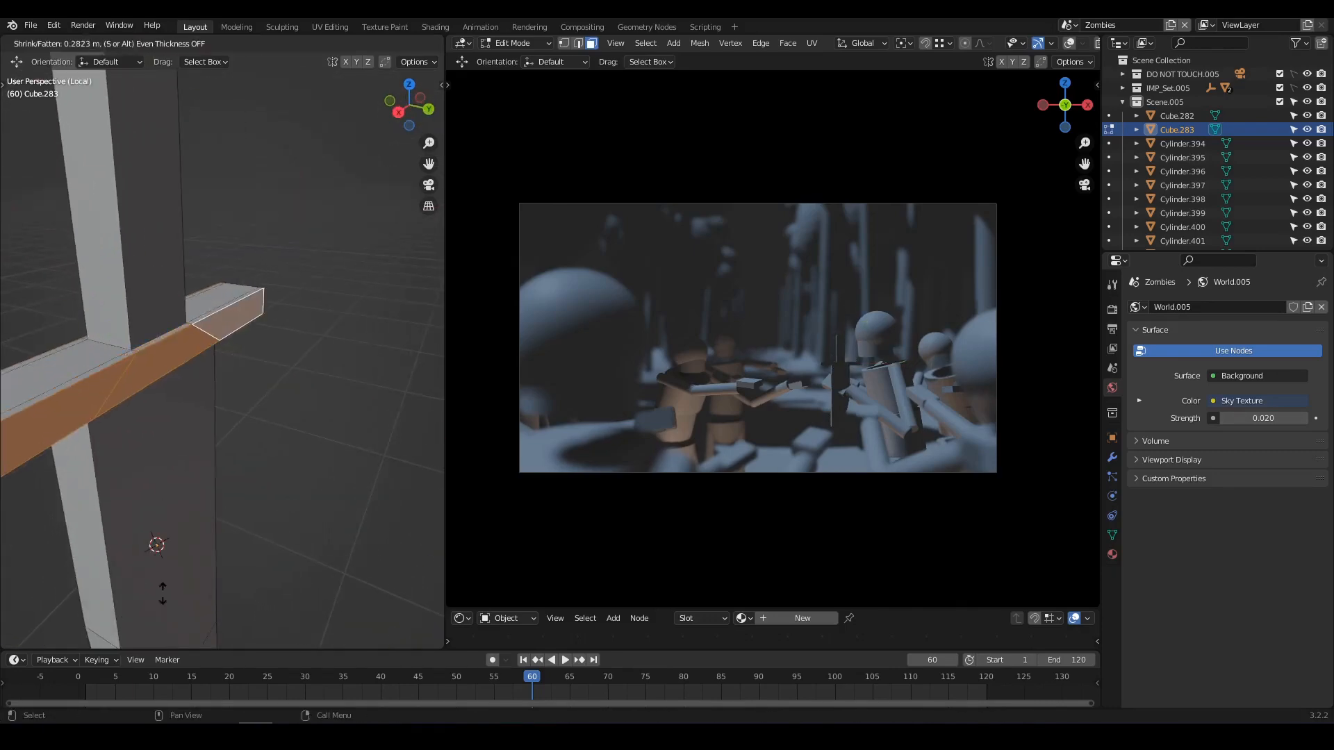
{"action": "left_click", "coordinate": [163, 594]}
Return to Object Mode, scale the finished knife down, and leave Local View
{"action": "scroll", "coordinate": [173, 466], "scroll_direction": "down", "scroll_amount": 4}
{"action": "key", "text": "Tab"}
{"action": "key", "text": "s"}
{"action": "left_click", "coordinate": [302, 449]}
{"action": "key", "text": "KP_Divide"}
Rotate and move the knife toward a figure's hand, turning it 11.8° about the view axis
{"action": "key", "text": "r"}
{"action": "left_click", "coordinate": [176, 427]}
{"action": "middle_click_drag", "start_coordinate": [278, 333], "coordinate": [222, 334]}
{"action": "key", "text": "r"}
{"action": "left_click", "coordinate": [258, 396]}
{"action": "middle_click_drag", "start_coordinate": [259, 396], "coordinate": [257, 465]}
{"action": "key", "text": "g"}
{"action": "left_click", "coordinate": [306, 410]}
{"action": "key", "text": "r"}
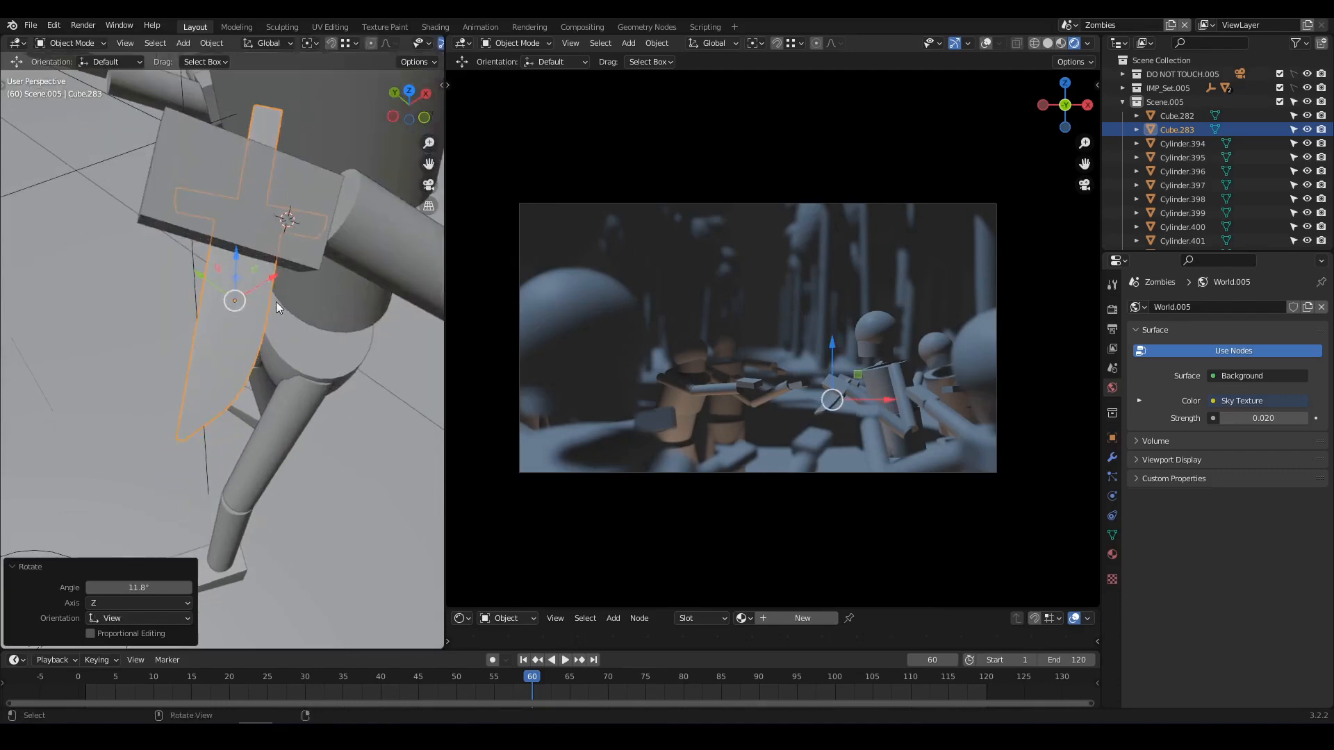
Refine the knife's fit in the figure's grip by moving it and rotating it 12.6° in the view
{"action": "key", "text": "g"}
{"action": "left_click", "coordinate": [256, 394]}
{"action": "middle_click_drag", "start_coordinate": [277, 301], "coordinate": [208, 339]}
{"action": "key", "text": "r"}
{"action": "left_click", "coordinate": [264, 399]}
{"action": "key", "text": "g"}
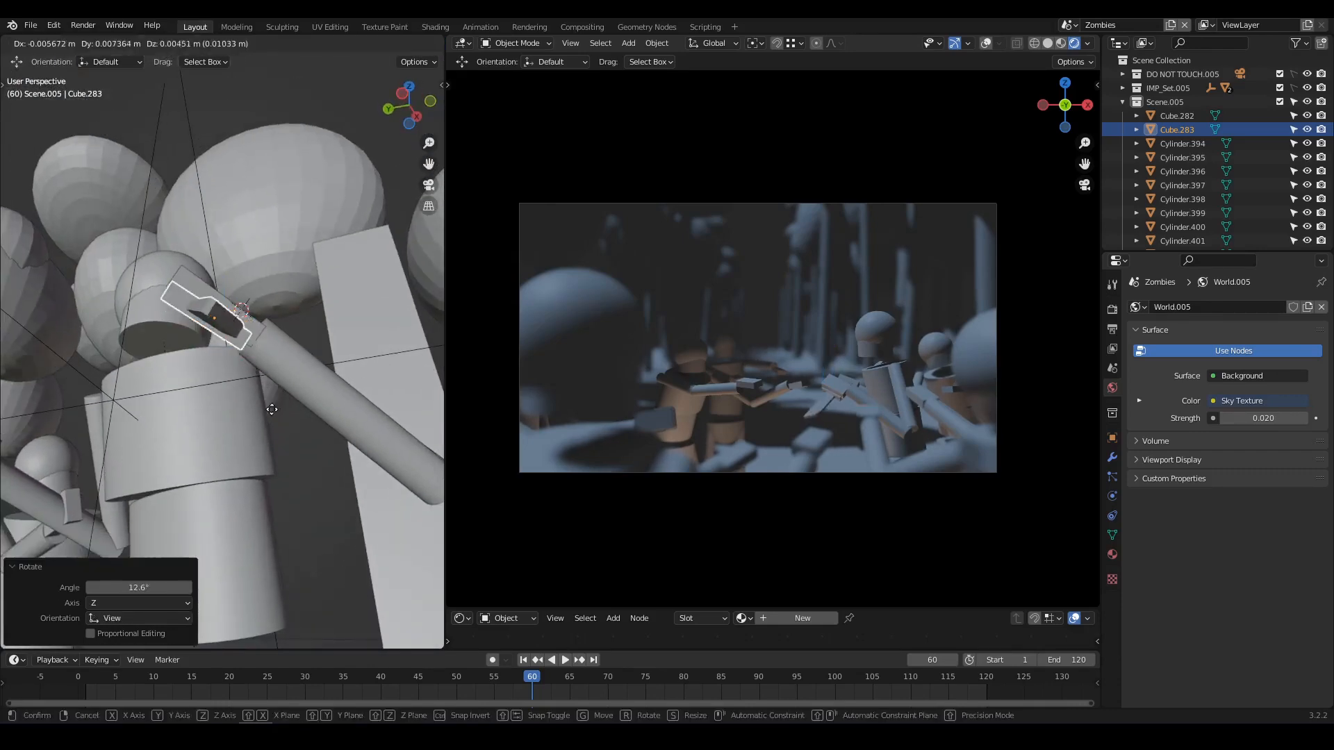
{"action": "left_click", "coordinate": [272, 409]}
Duplicate the knife and copy another figure's hand location and rotation onto the duplicate
{"action": "middle_click_drag", "start_coordinate": [272, 409], "coordinate": [219, 392]}
{"action": "scroll", "coordinate": [222, 389], "scroll_direction": "down", "scroll_amount": 5}
{"action": "key", "text": "shift+d"}
{"action": "left_click", "coordinate": [305, 351]}
{"action": "left_click", "coordinate": [104, 285], "text": "shift"}
{"action": "key", "text": "ctrl+c"}
{"action": "left_click", "coordinate": [59, 300]}
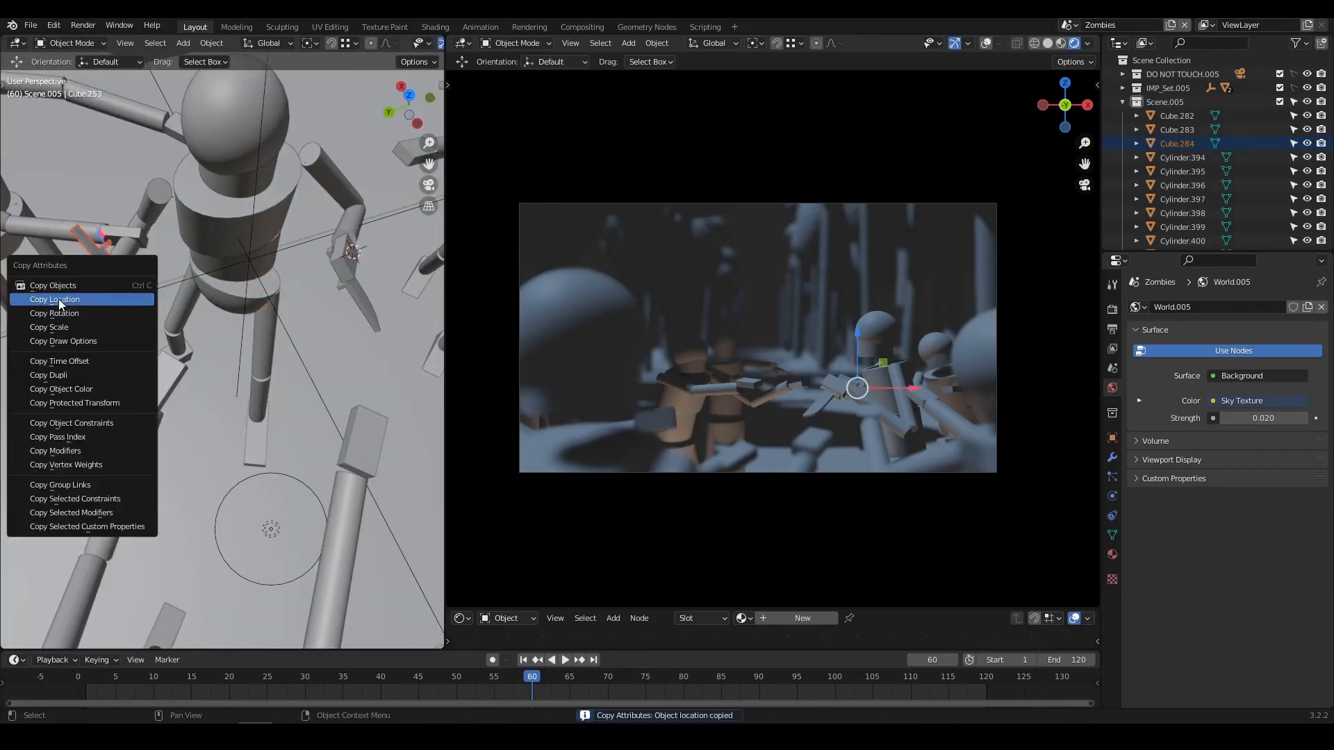
{"action": "left_click", "coordinate": [54, 313]}
Rotate and move the duplicated knife until it sits in the second figure's grip
{"action": "left_click", "coordinate": [236, 290]}
{"action": "middle_click_drag", "start_coordinate": [58, 313], "coordinate": [253, 482], "text": "shift"}
{"action": "key", "text": "r"}
{"action": "left_click", "coordinate": [267, 431]}
{"action": "key", "text": "r"}
{"action": "left_click", "coordinate": [281, 369]}
{"action": "key", "text": "g"}
{"action": "key", "text": "g"}
{"action": "left_click", "coordinate": [295, 441]}
{"action": "middle_click_drag", "start_coordinate": [294, 441], "coordinate": [209, 376]}
{"action": "key", "text": "g"}
{"action": "left_click", "coordinate": [249, 310]}
{"action": "left_click", "coordinate": [186, 240]}
{"action": "key", "text": "r"}
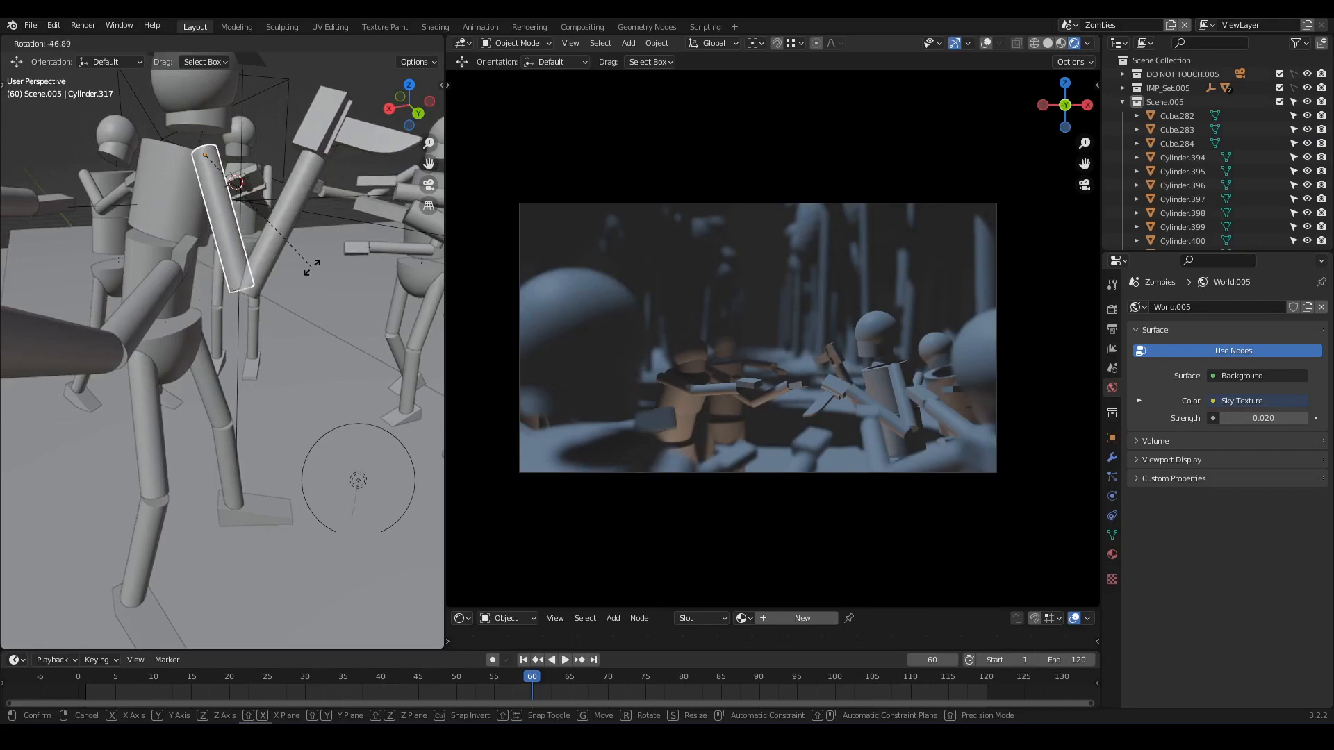
{"action": "right_click", "coordinate": [312, 269]}
Add a point light beside the knife-holding hand, and set its power to 700 mW
{"action": "key", "text": "shift+a"}
{"action": "left_click", "coordinate": [312, 274]}
{"action": "middle_click_drag", "start_coordinate": [313, 273], "coordinate": [299, 305]}
{"action": "left_click", "coordinate": [249, 304]}
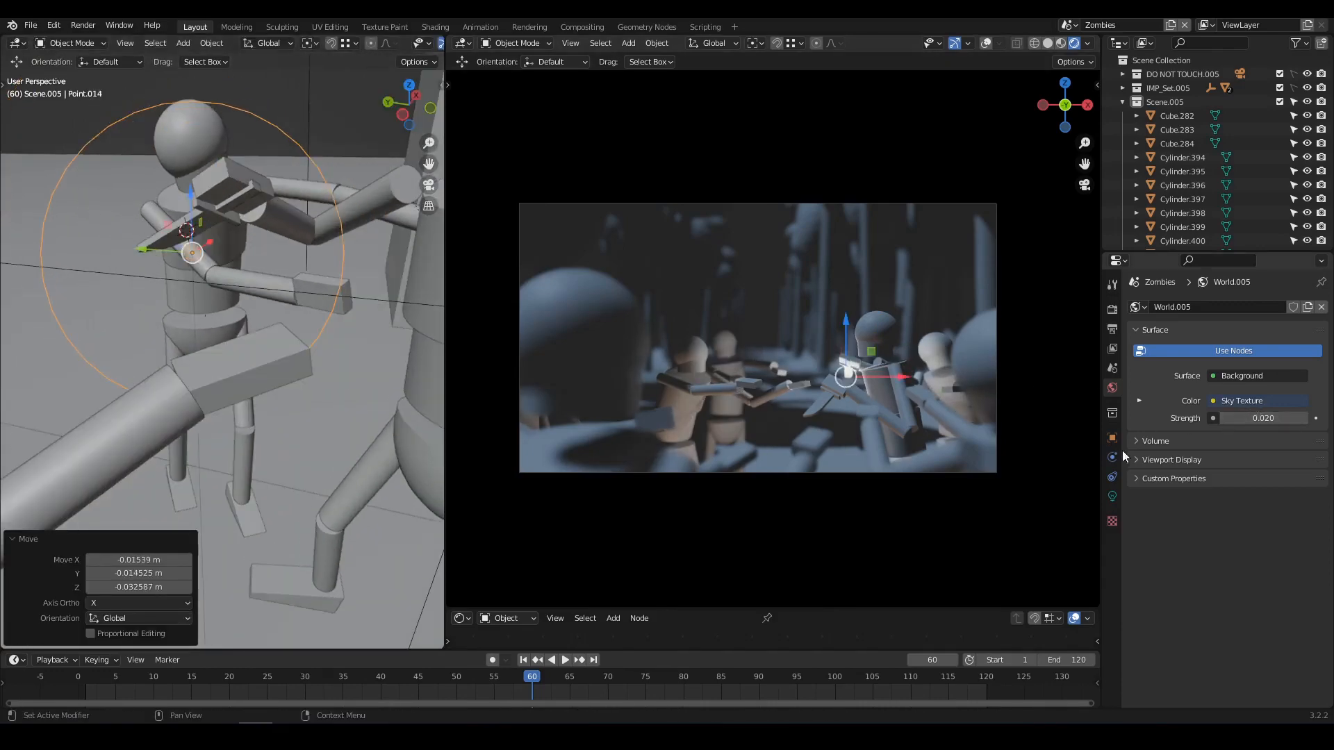
{"action": "left_click", "coordinate": [1112, 496]}
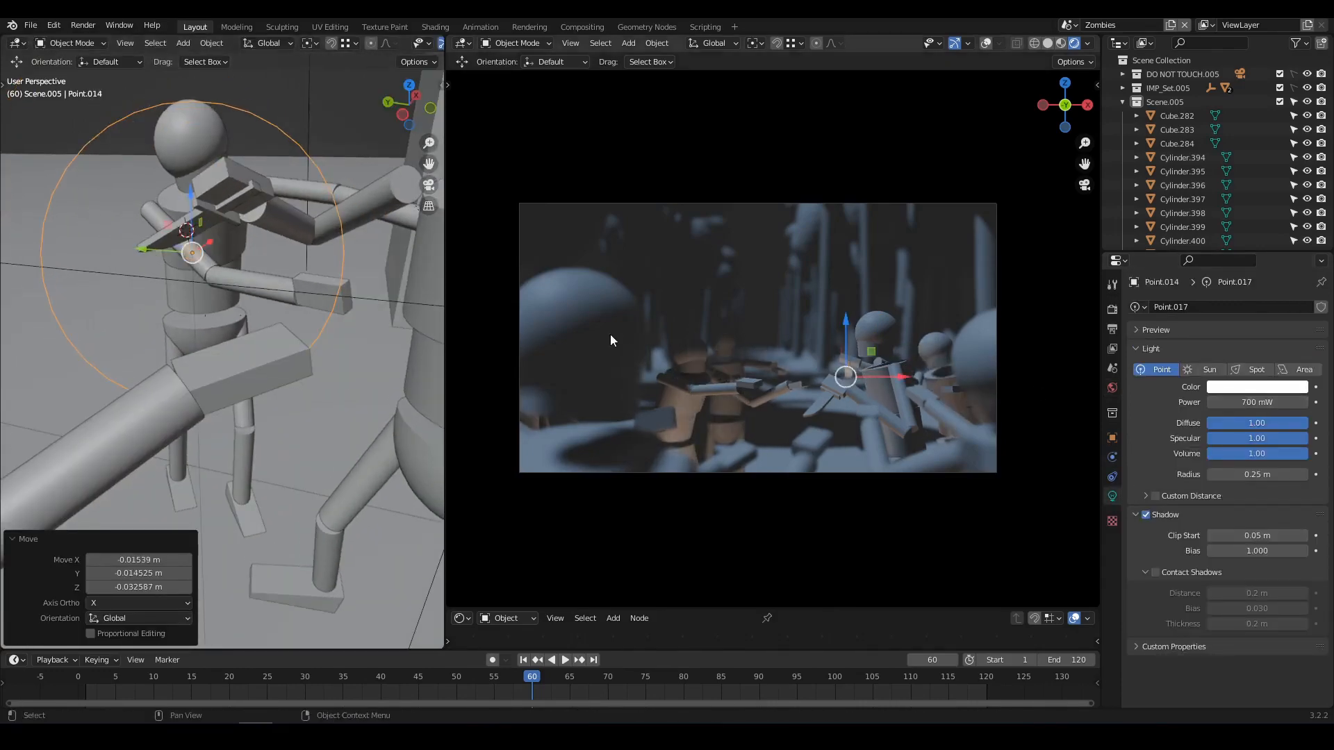
Select a complete figure and place a duplicate of it in top view beside the crowd, near the tall block
{"action": "scroll", "coordinate": [257, 313], "scroll_direction": "down", "scroll_amount": 3}
{"action": "middle_click_drag", "start_coordinate": [250, 311], "coordinate": [204, 304]}
{"action": "scroll", "coordinate": [286, 328], "scroll_direction": "down", "scroll_amount": 4}
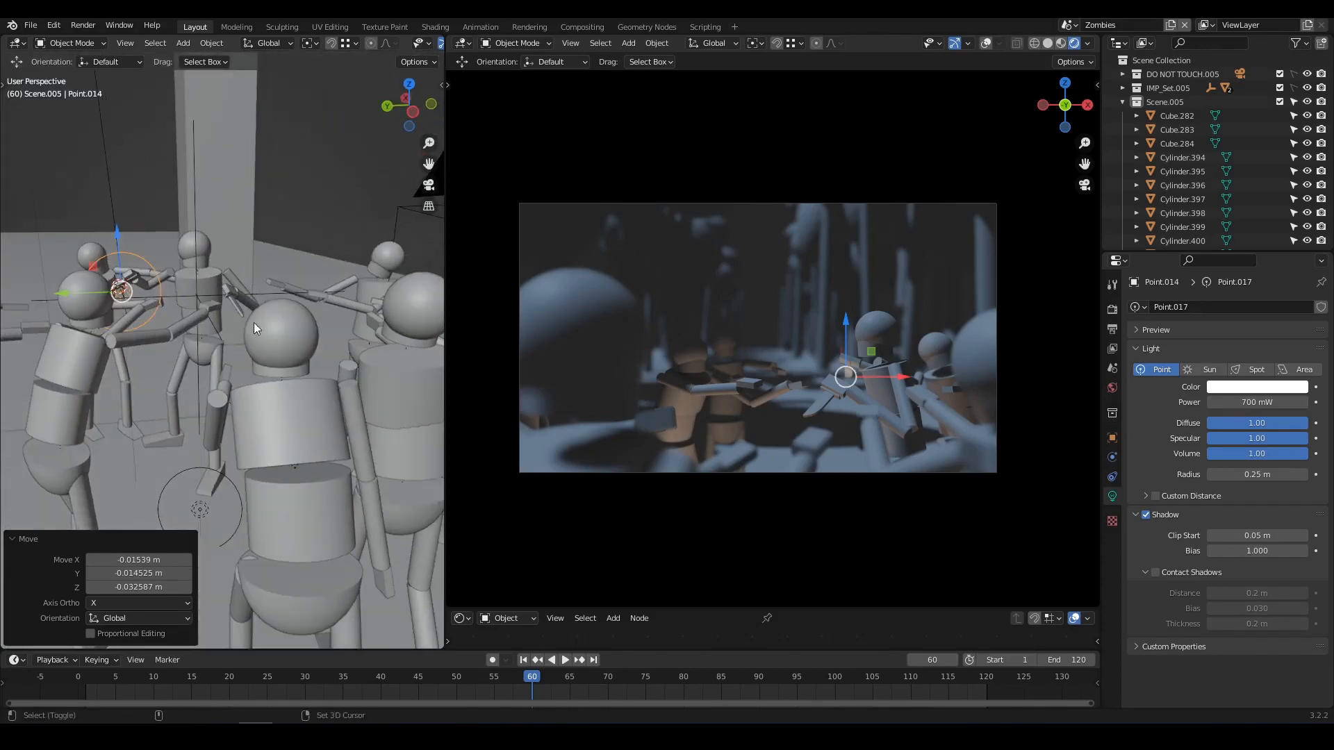
{"action": "scroll", "coordinate": [365, 324], "scroll_direction": "down", "scroll_amount": 6}
{"action": "middle_click_drag", "start_coordinate": [365, 324], "coordinate": [236, 368]}
{"action": "left_click_drag", "start_coordinate": [246, 314], "coordinate": [189, 381]}
{"action": "middle_click_drag", "start_coordinate": [175, 388], "coordinate": [226, 369]}
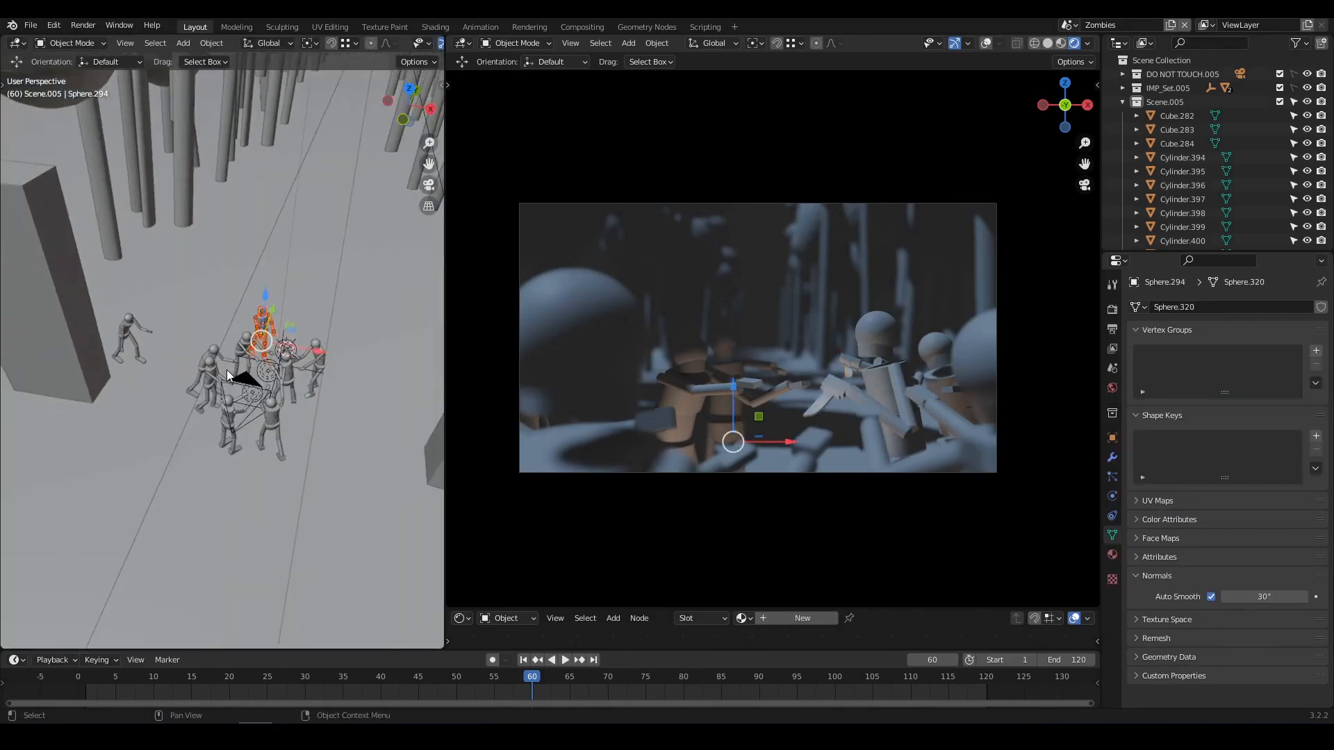
{"action": "key", "text": "KP_7"}
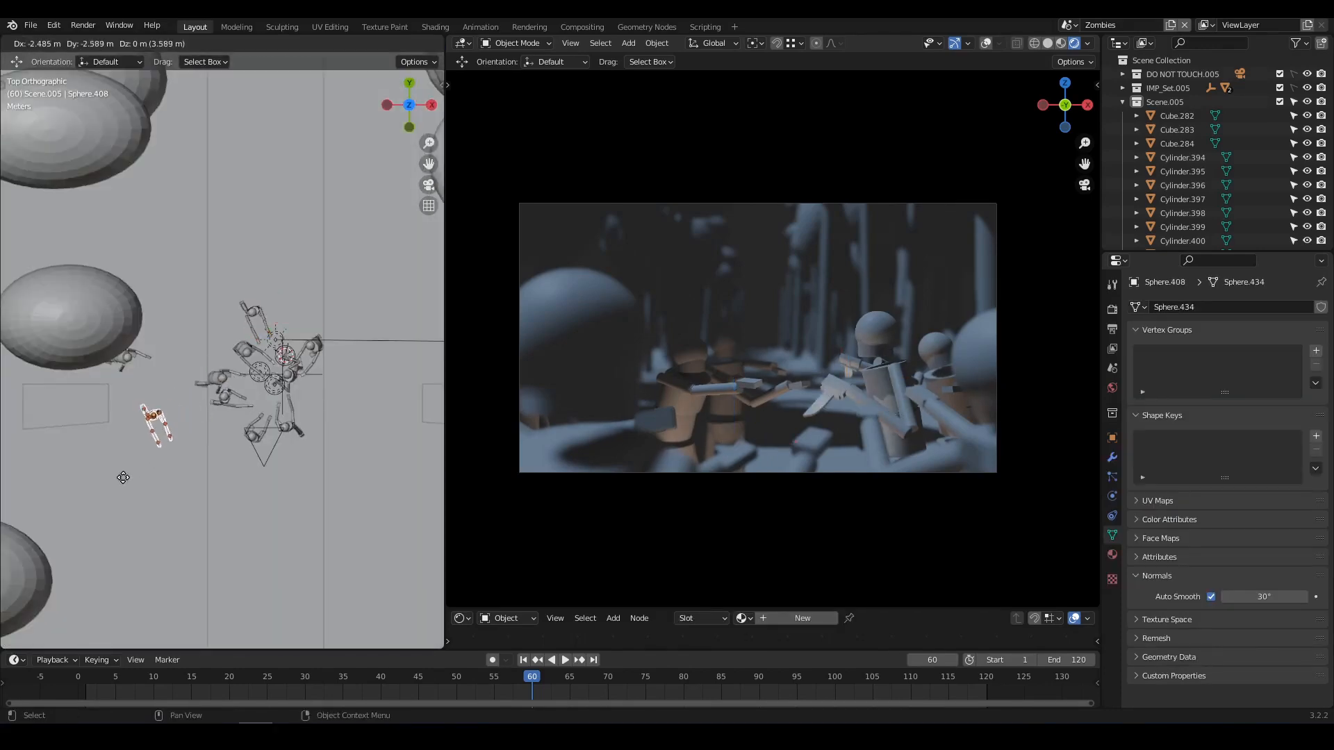
{"action": "left_click", "coordinate": [114, 510]}
{"action": "middle_click_drag", "start_coordinate": [251, 484], "coordinate": [322, 341], "text": "shift"}
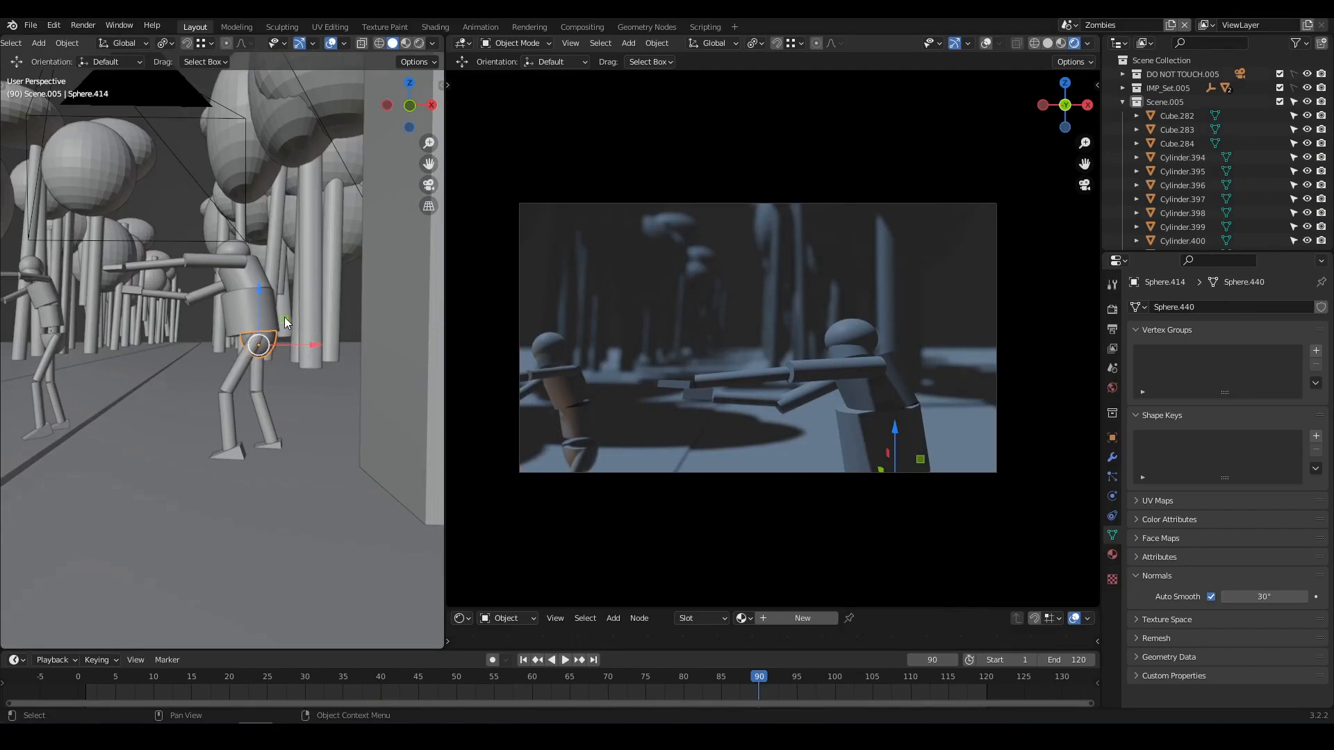
Move the duplicated figure by its hip sphere to adjust its foreground position in the camera view
{"action": "key", "text": "g"}
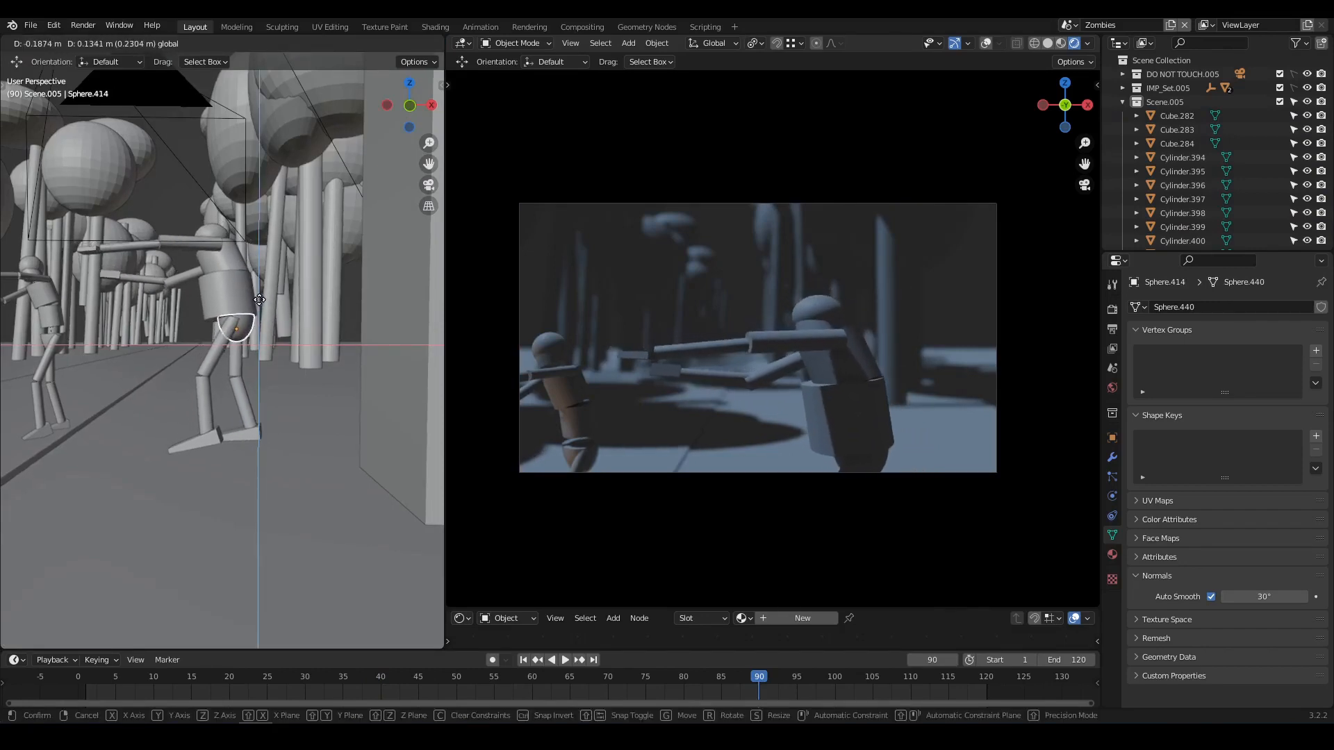
{"action": "left_click", "coordinate": [259, 308]}
{"action": "middle_click_drag", "start_coordinate": [223, 335], "coordinate": [290, 279], "text": "shift"}
{"action": "key", "text": "g"}
{"action": "left_click", "coordinate": [326, 283]}
{"action": "scroll", "coordinate": [275, 332], "scroll_direction": "down", "scroll_amount": 3}
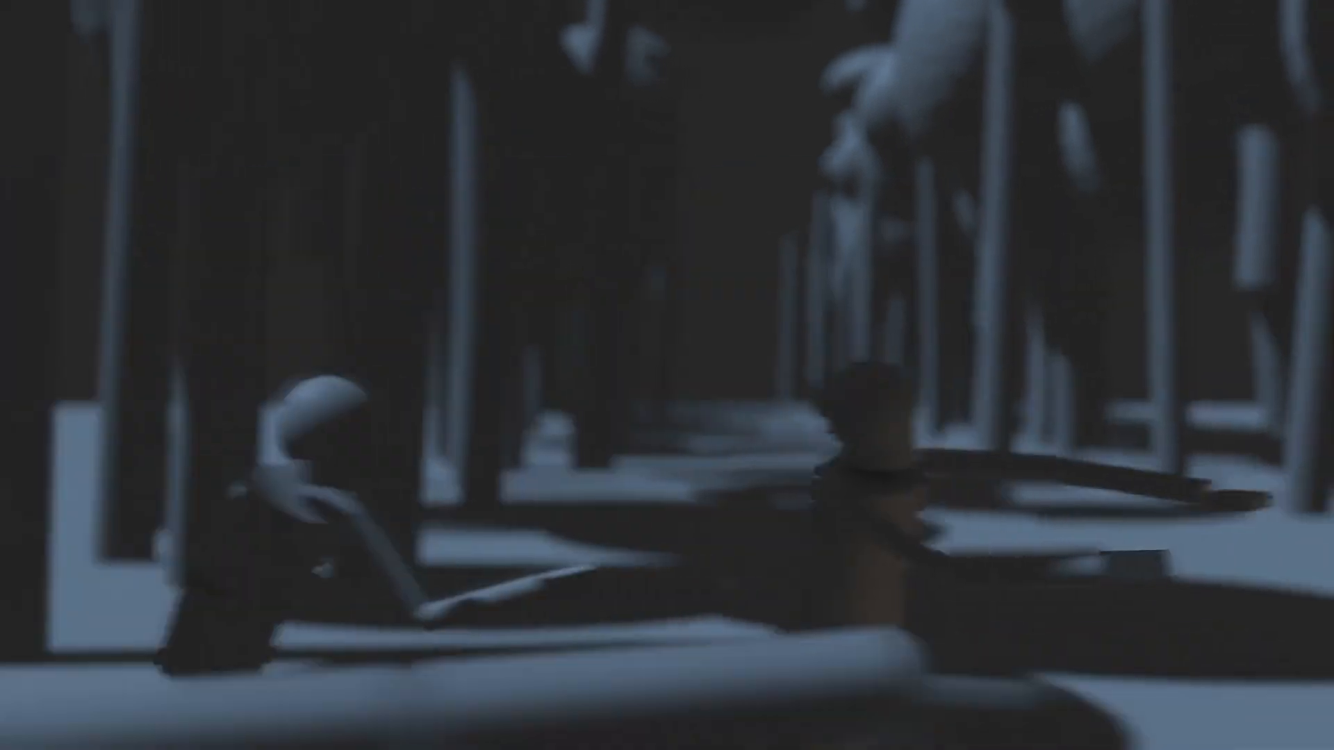